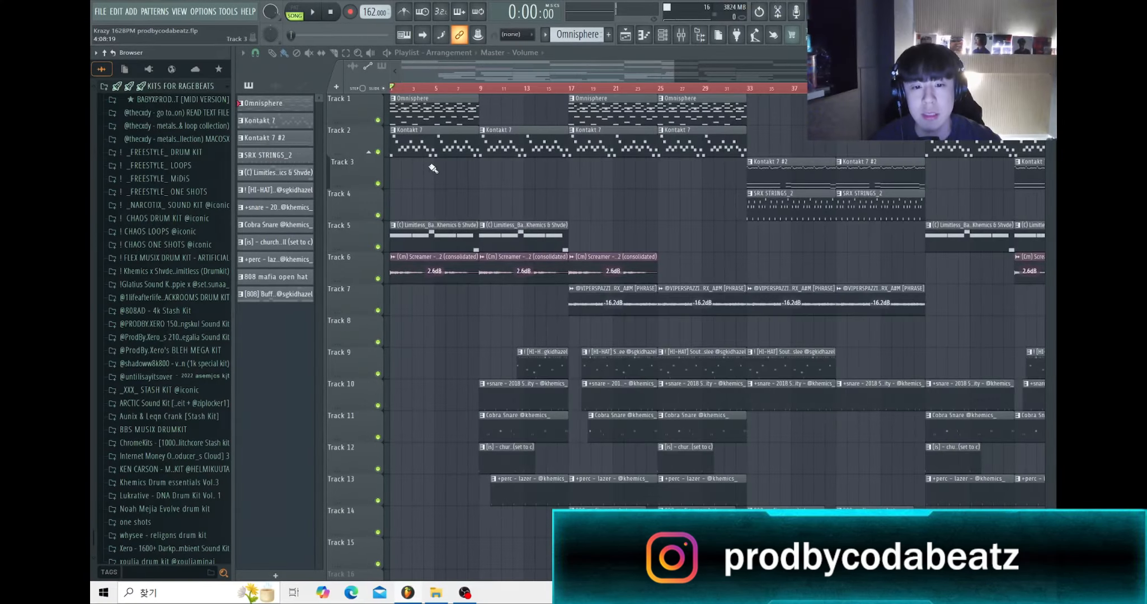
Step: Examine the playlist arrangement, from the melody clips on the upper tracks to the drum and 808 clips down to Track 15
scroll(434, 168, "down", 1)
scroll(414, 169, "down", 4)
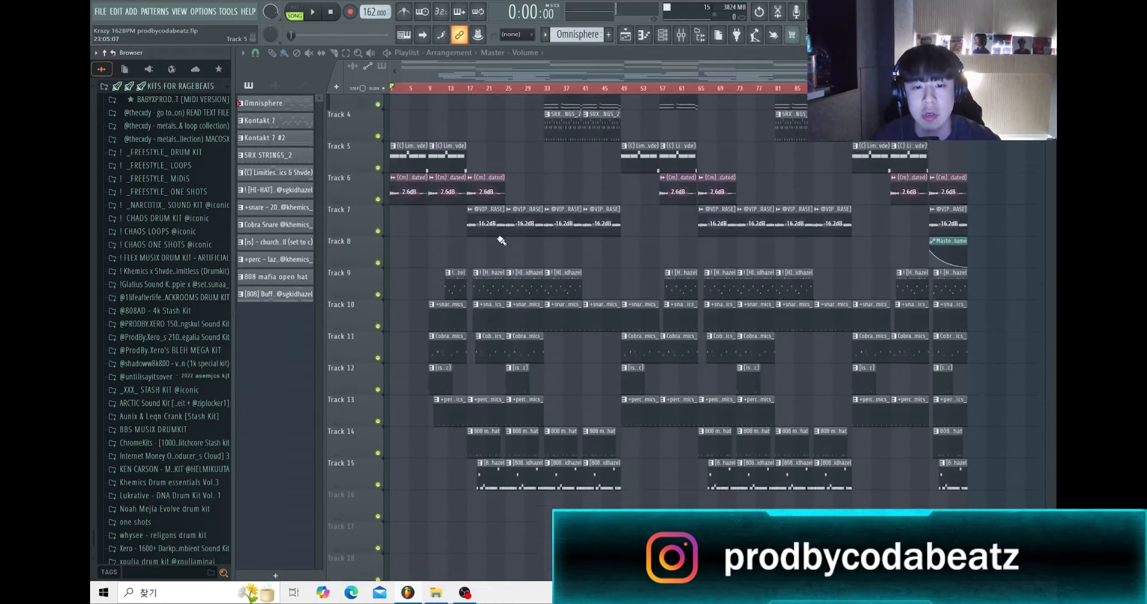
scroll(382, 233, "up", 4)
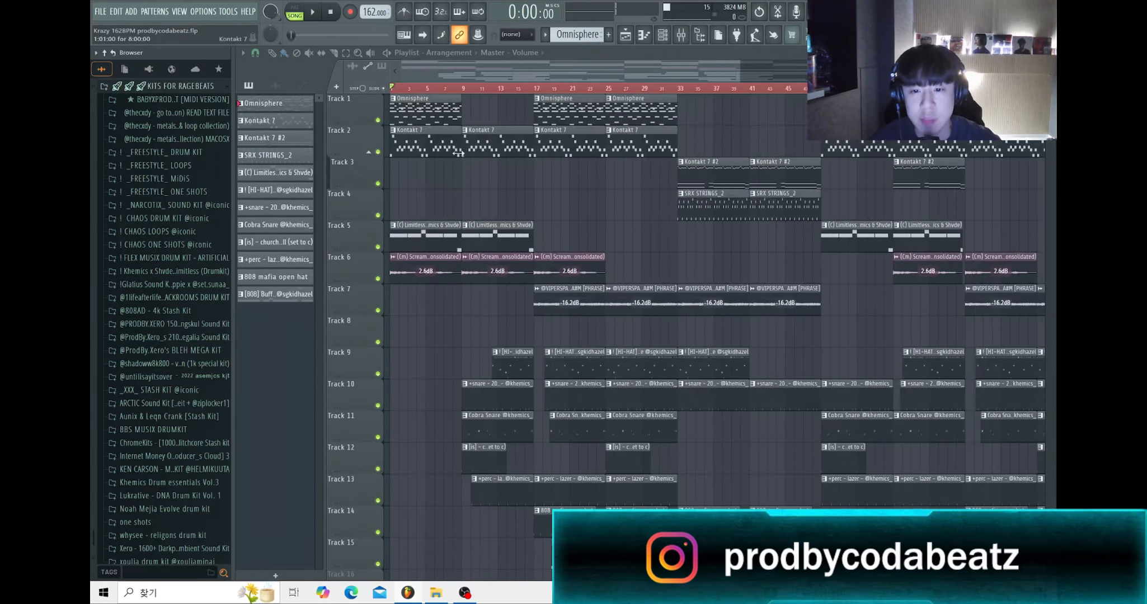
scroll(616, 179, "down", 1)
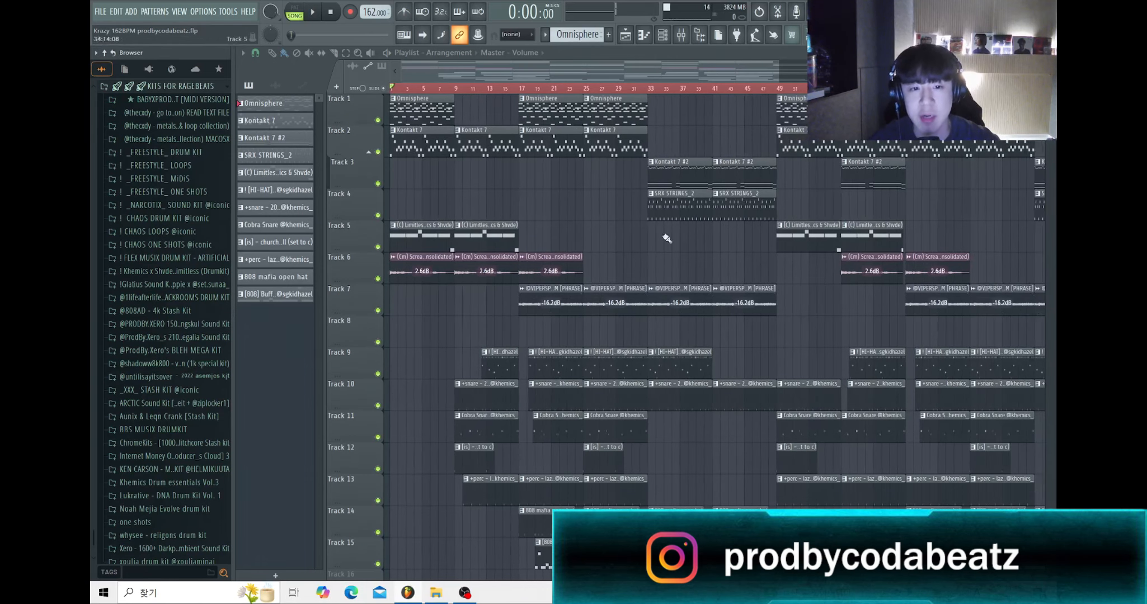
scroll(401, 237, "up", 1)
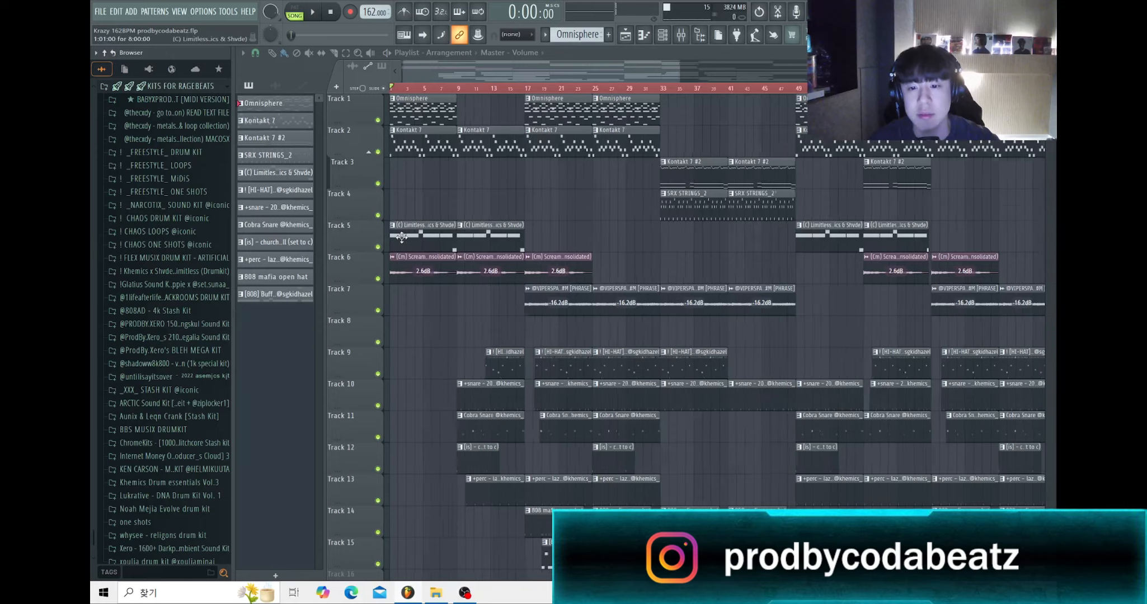
scroll(401, 237, "up", 2)
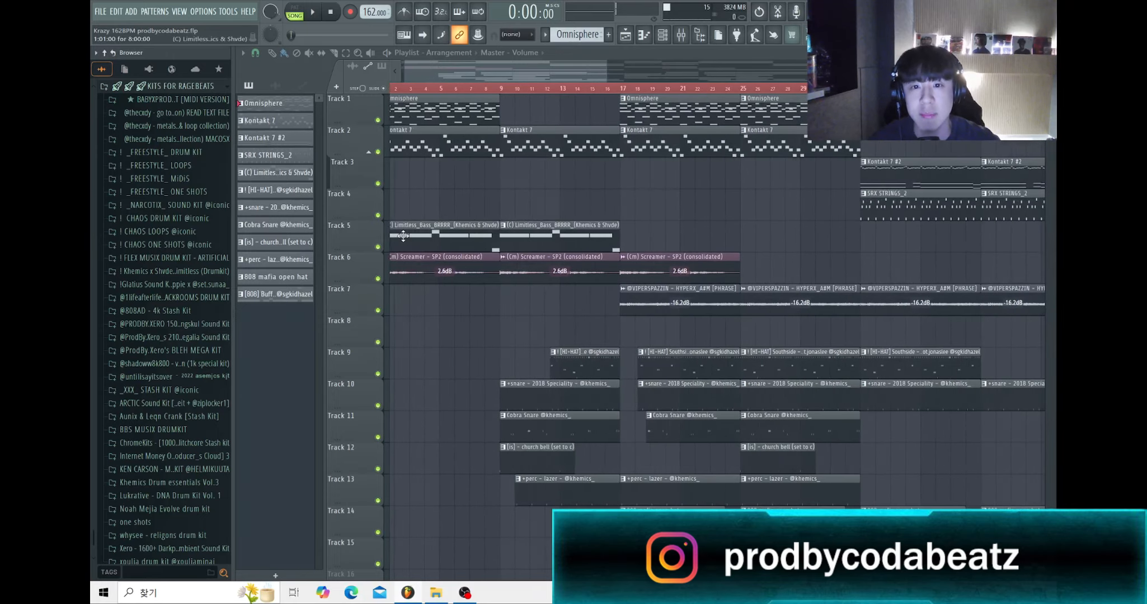
scroll(376, 201, "up", 2)
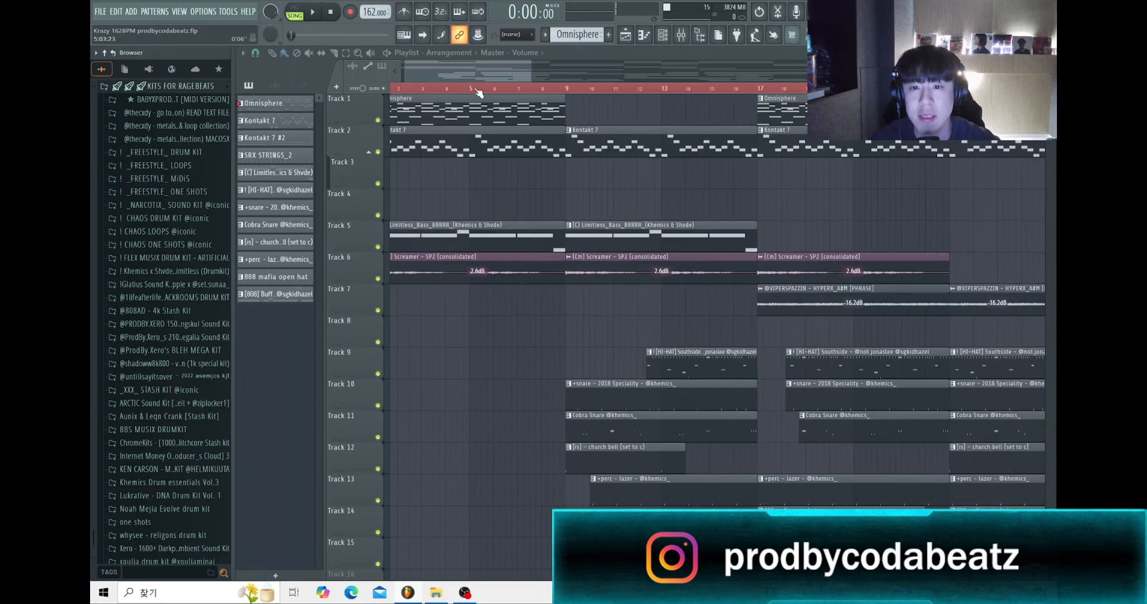
scroll(392, 165, "down", 3)
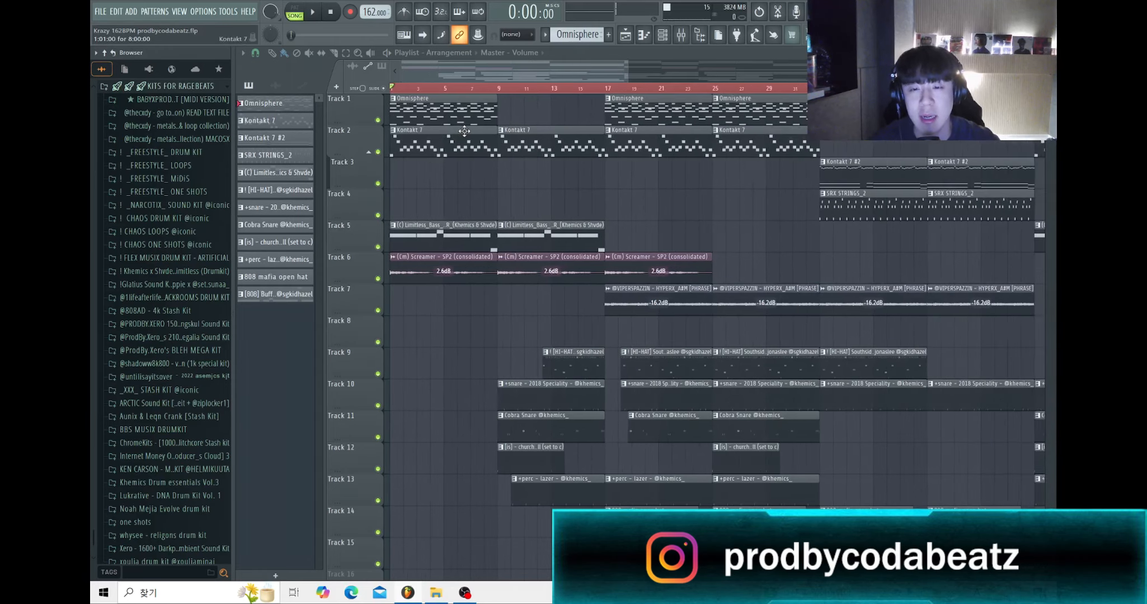
scroll(384, 168, "up", 4)
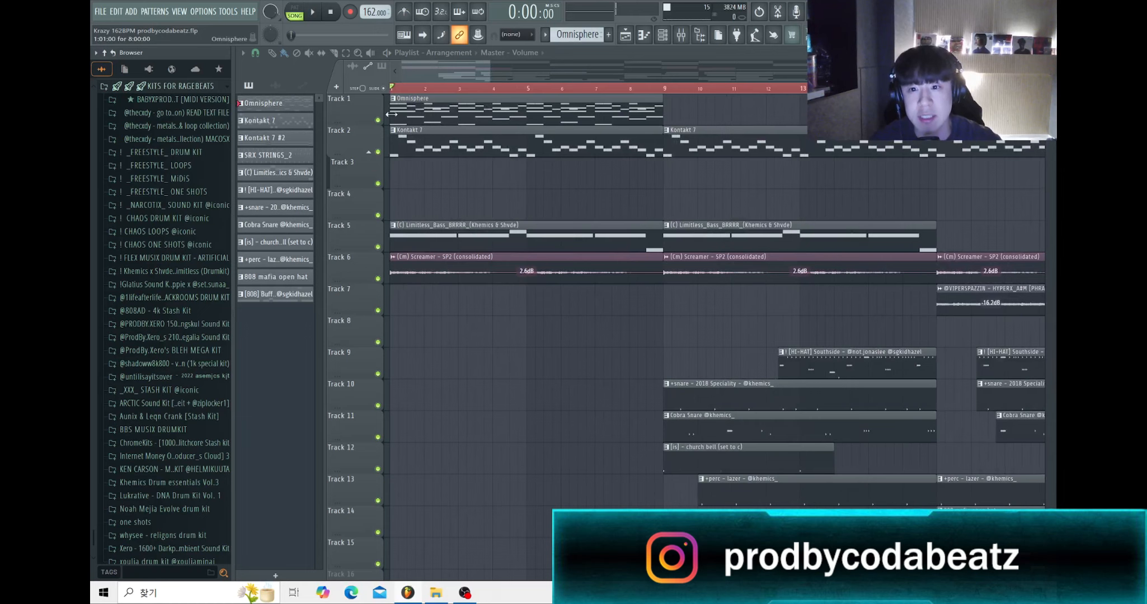
scroll(385, 121, "down", 3)
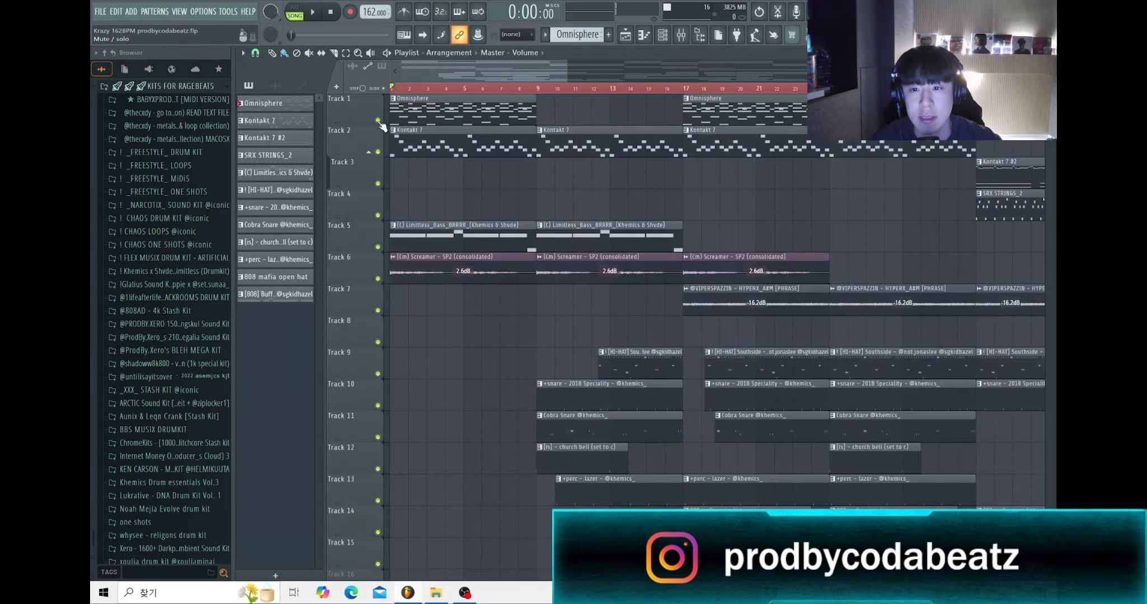
scroll(385, 124, "down", 4)
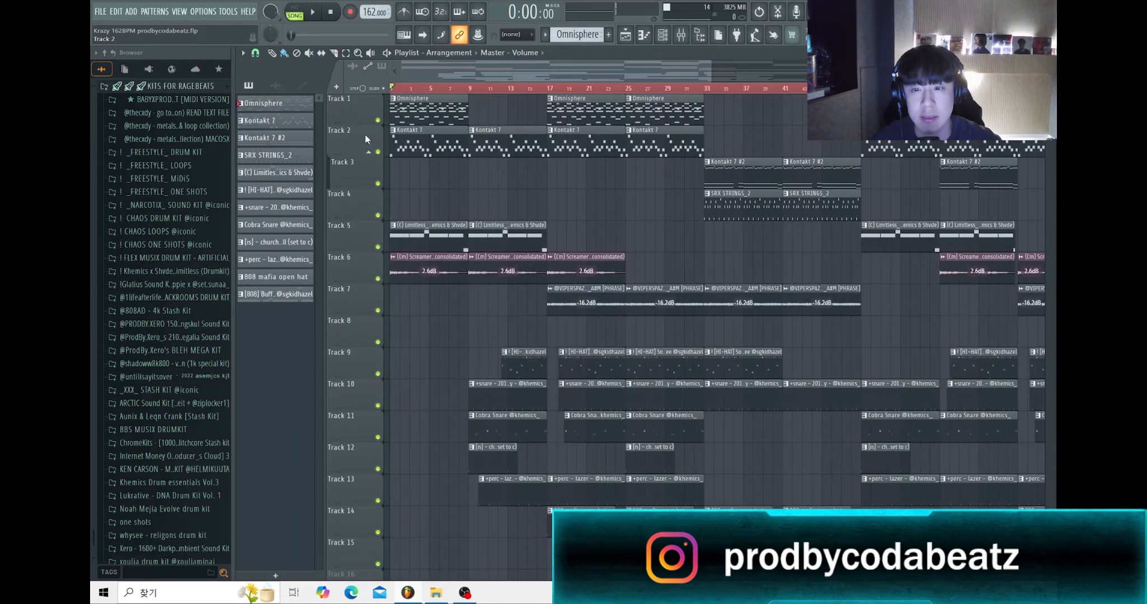
scroll(362, 134, "up", 4)
scroll(381, 144, "up", 3)
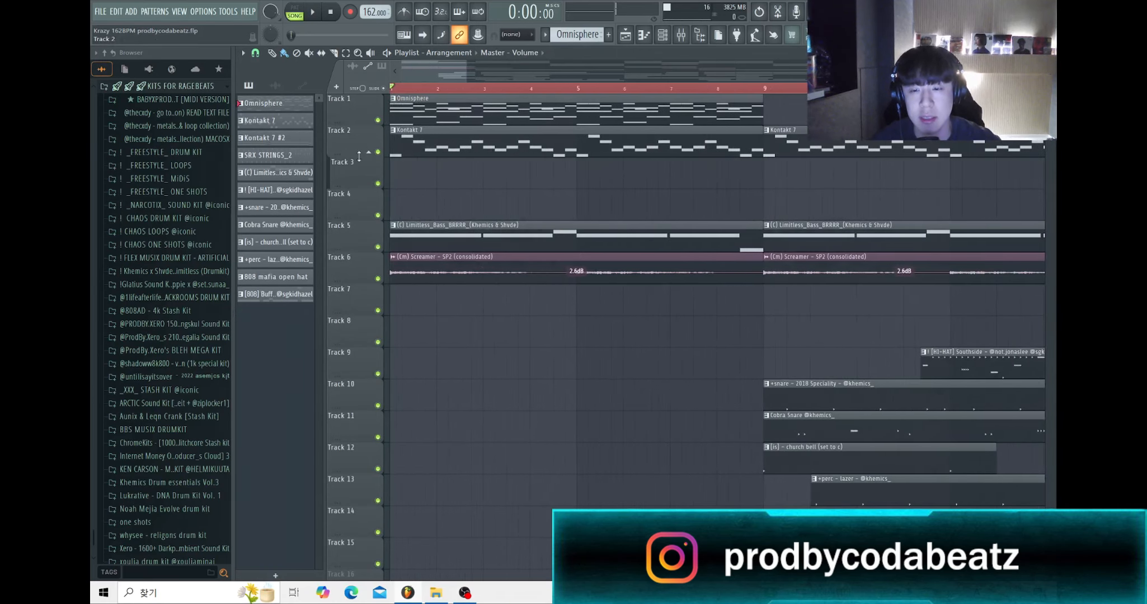
scroll(381, 144, "down", 3)
scroll(460, 178, "down", 1)
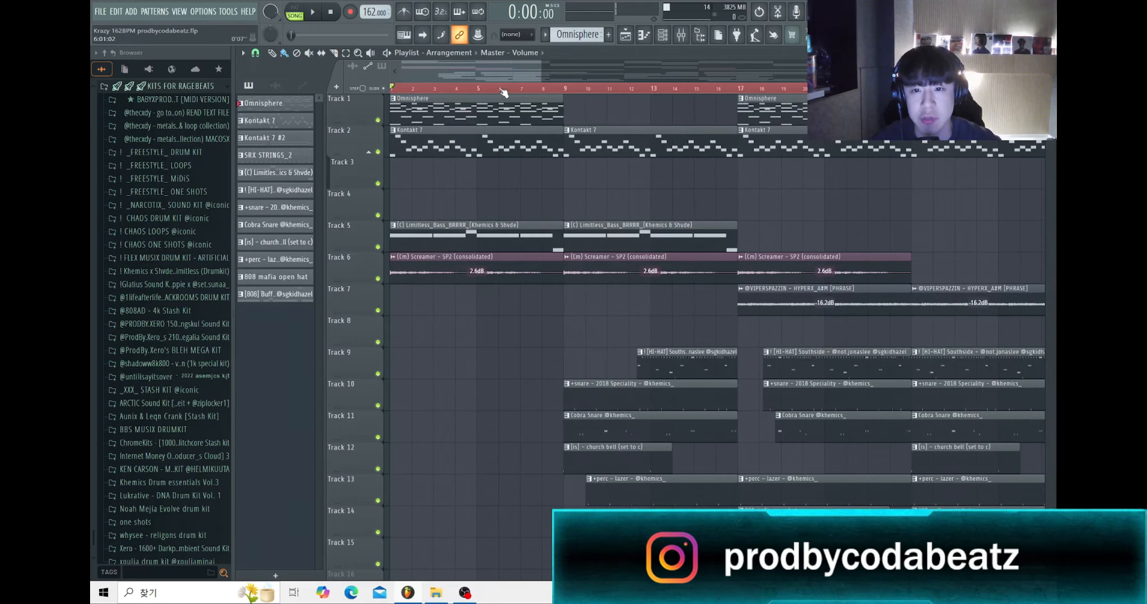
scroll(391, 78, "down", 3)
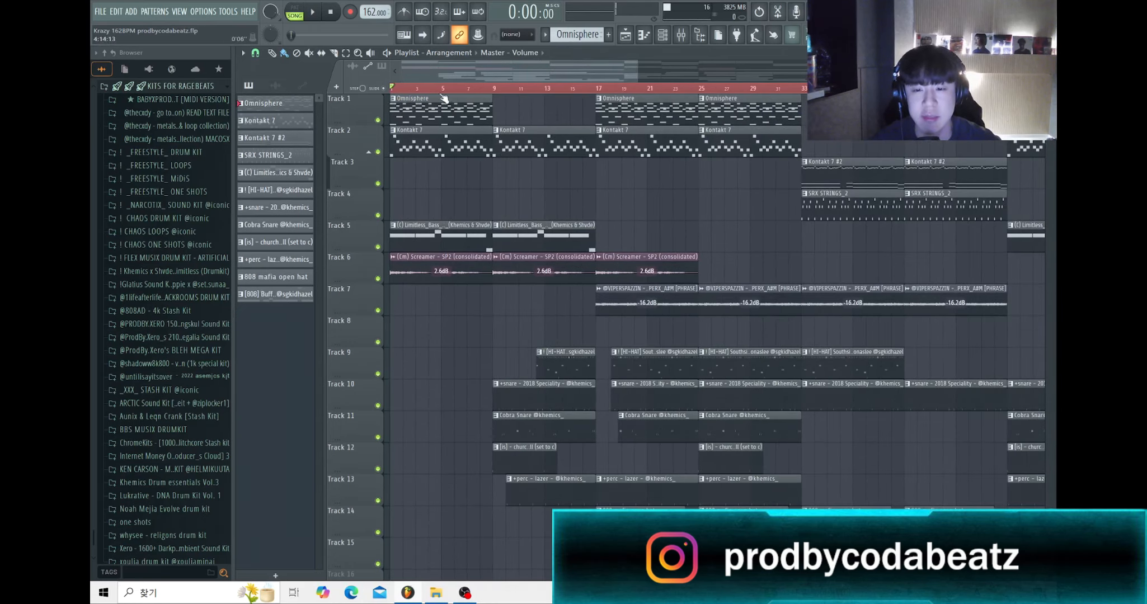
Step: Play the arrangement's opening section from bar 1 and stop playback near bar 9
key("space")
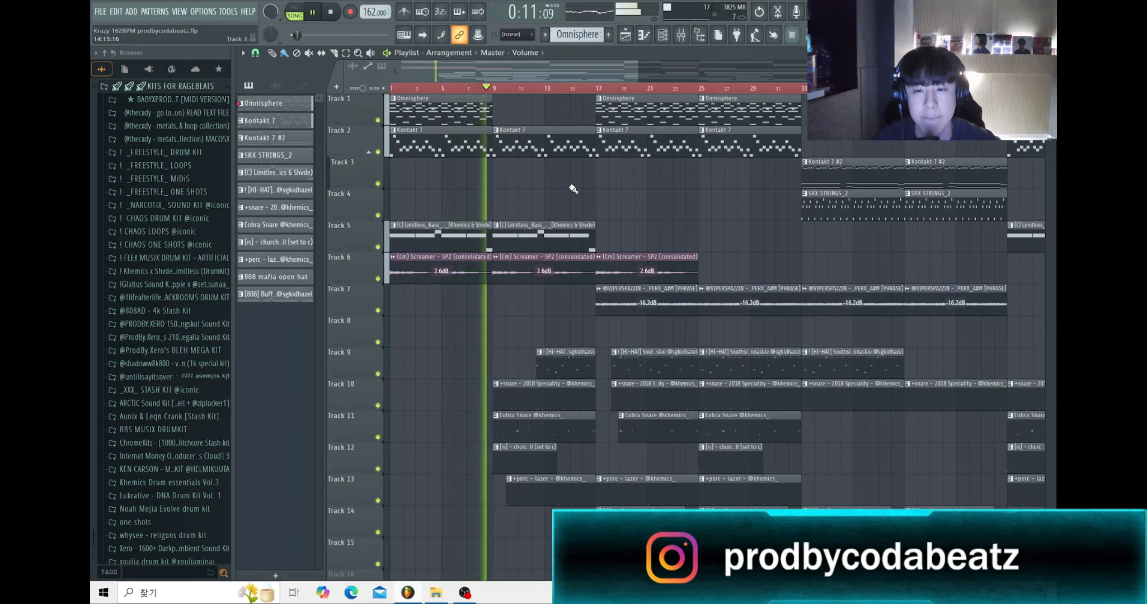
key("space")
Step: Mute the drum tracks from Track 9 down and play the Kontakt 7 #2 and SRX STRINGS_2 section from bar 33
scroll(574, 185, "down", 2)
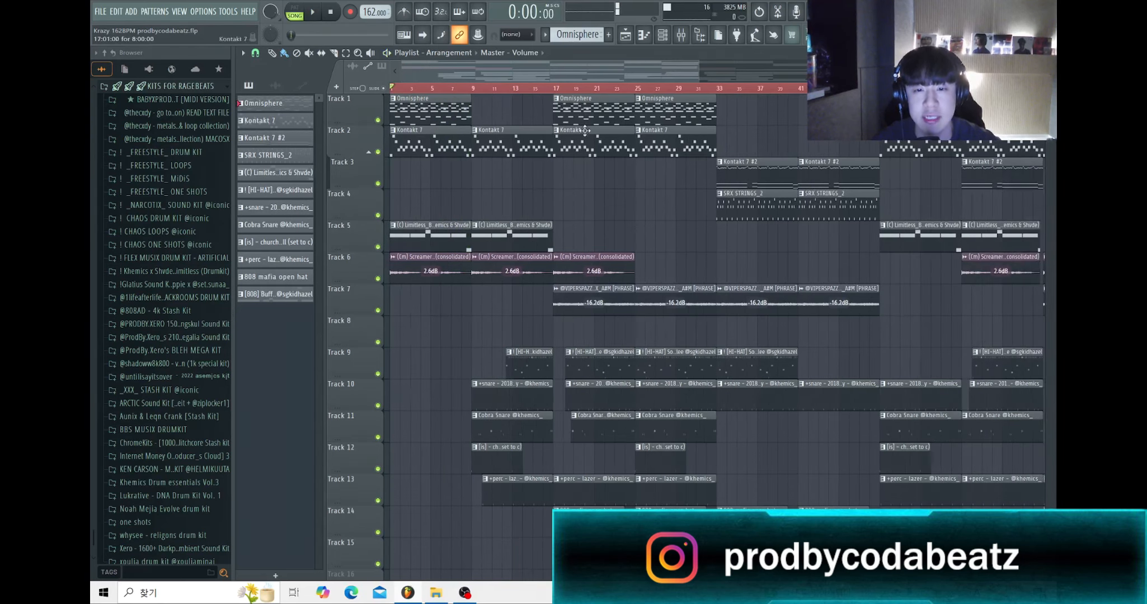
left_click(717, 90)
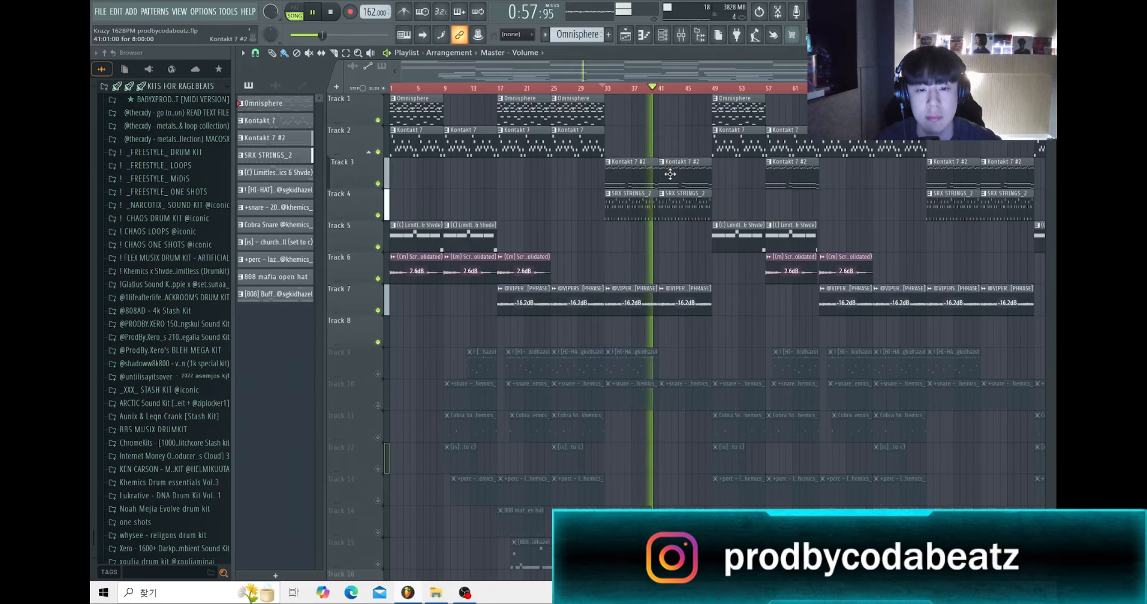
key("space")
Step: Go back to the start of the playlist and solo Track 1 with the Omnisphere clips
scroll(444, 200, "up", 3)
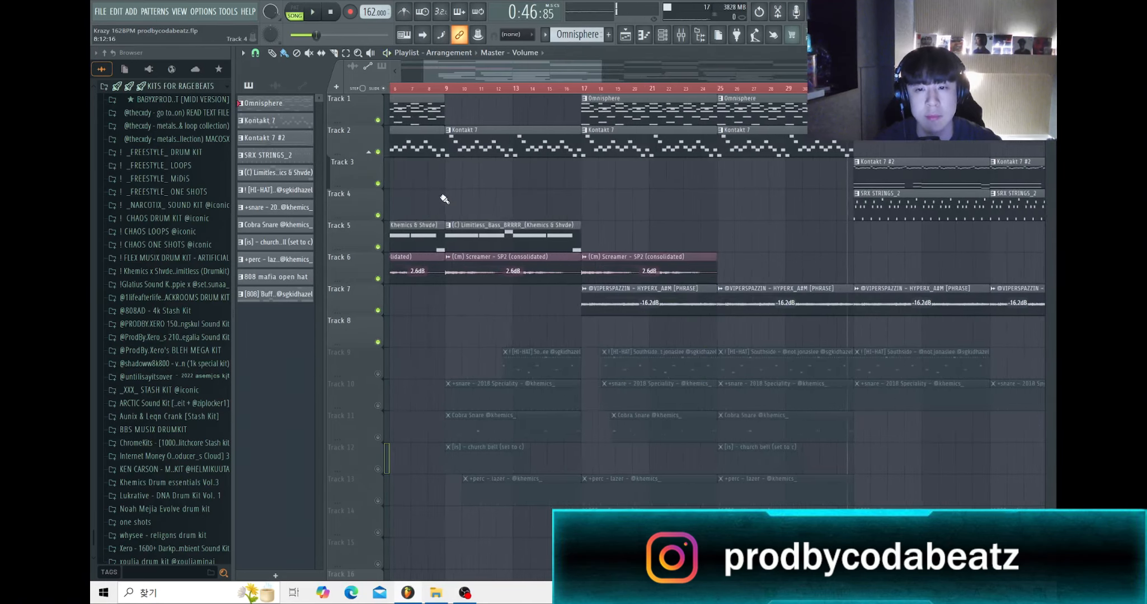
left_click_drag(464, 76, 392, 90)
scroll(362, 149, "up", 6)
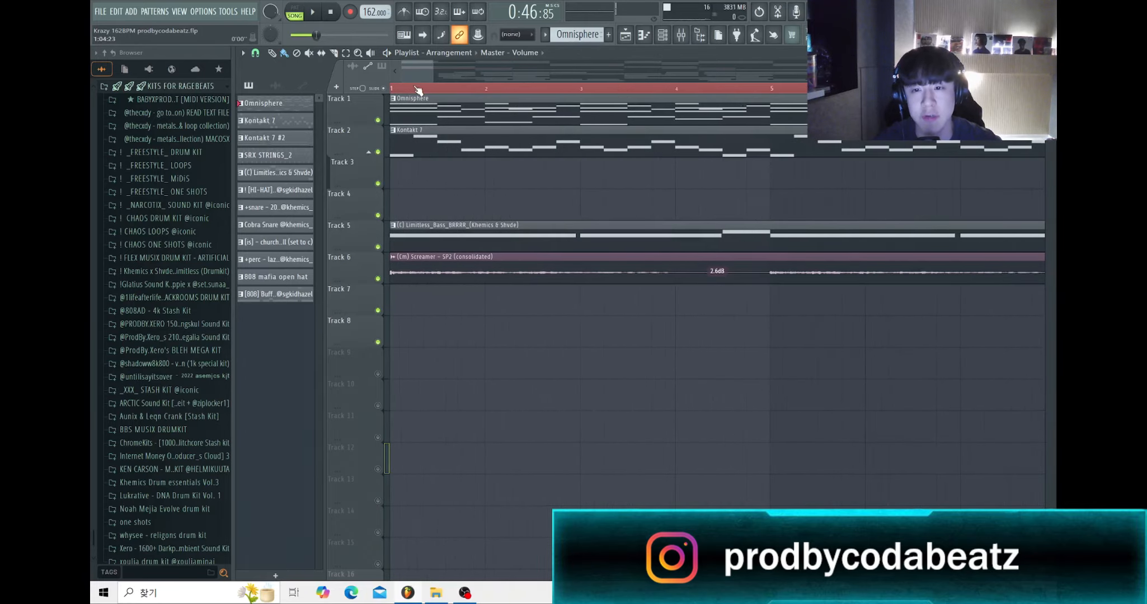
scroll(418, 90, "down", 6)
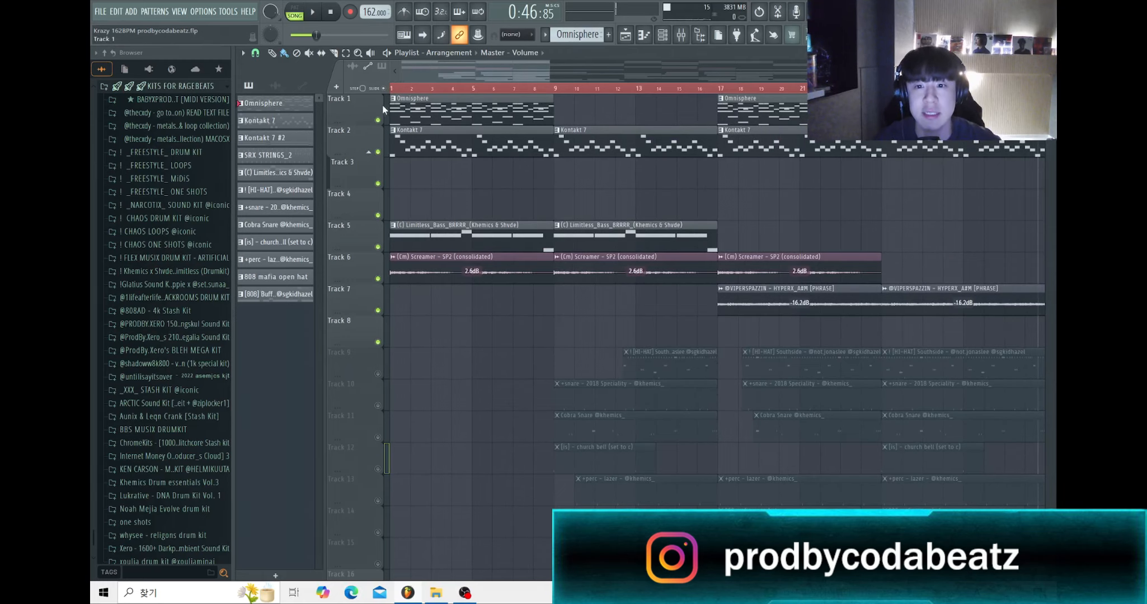
left_click(669, 41)
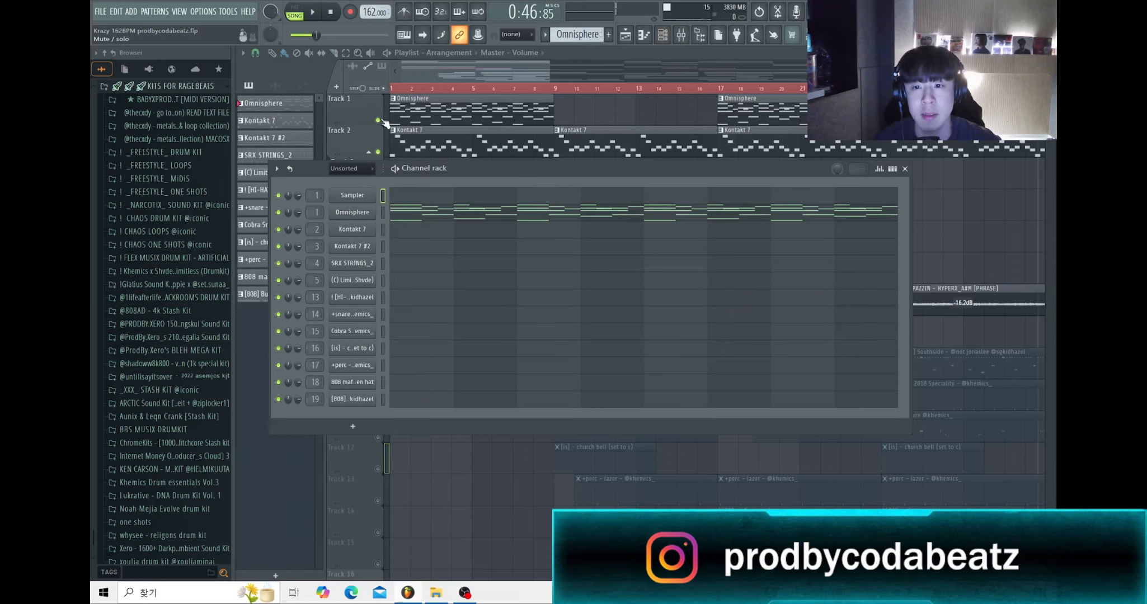
left_click(625, 36)
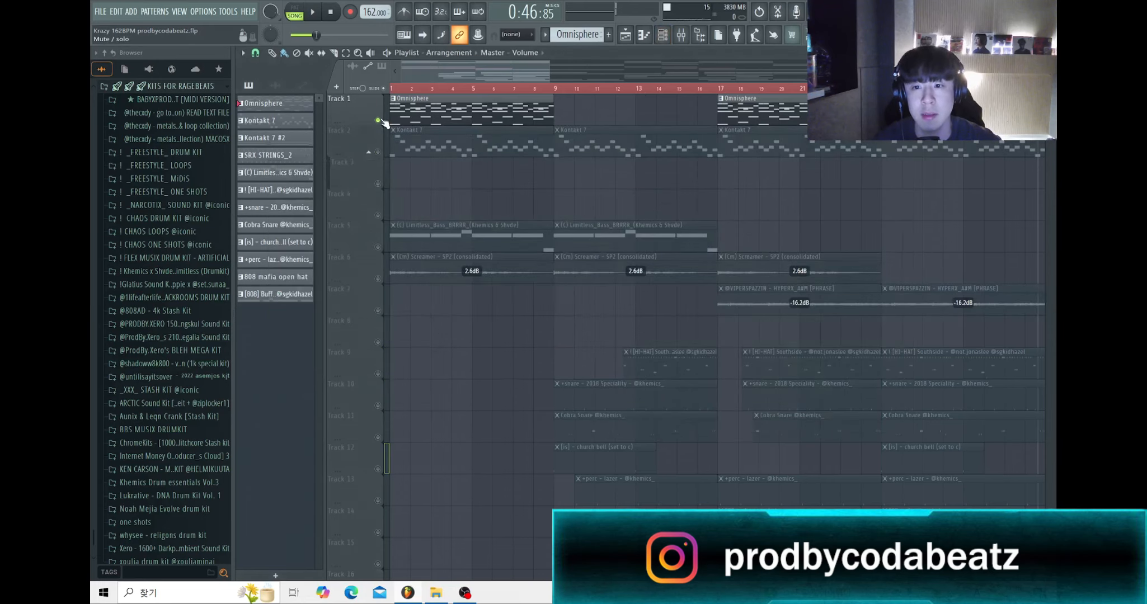
Step: Open the Omnisphere instrument from the channel rack, look over its Bell - Bill patch and category list, and close it
left_click(662, 35)
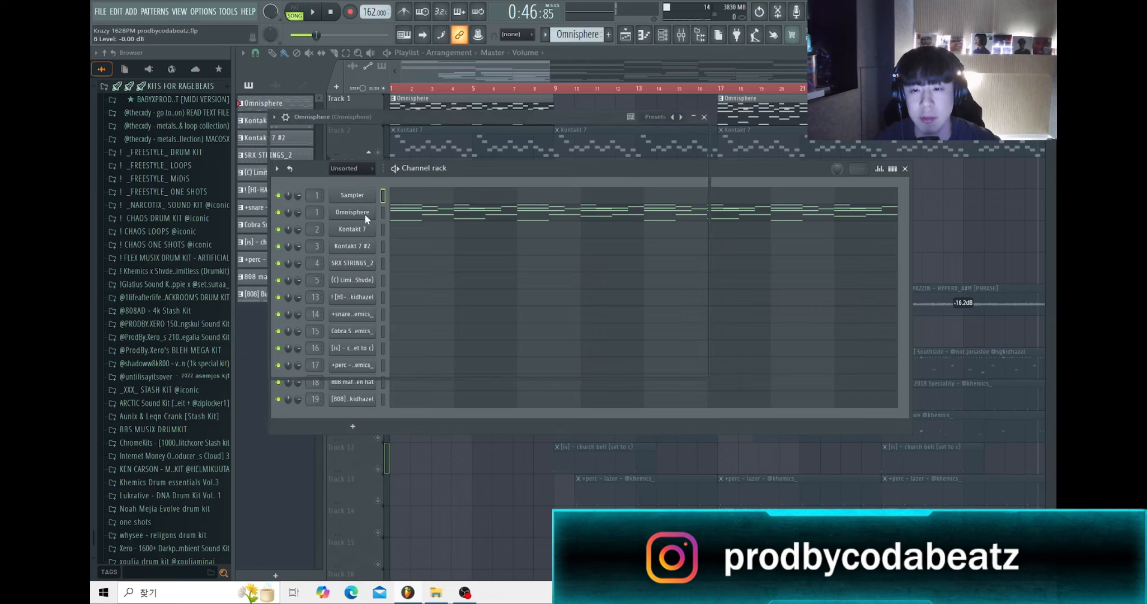
left_click(364, 215)
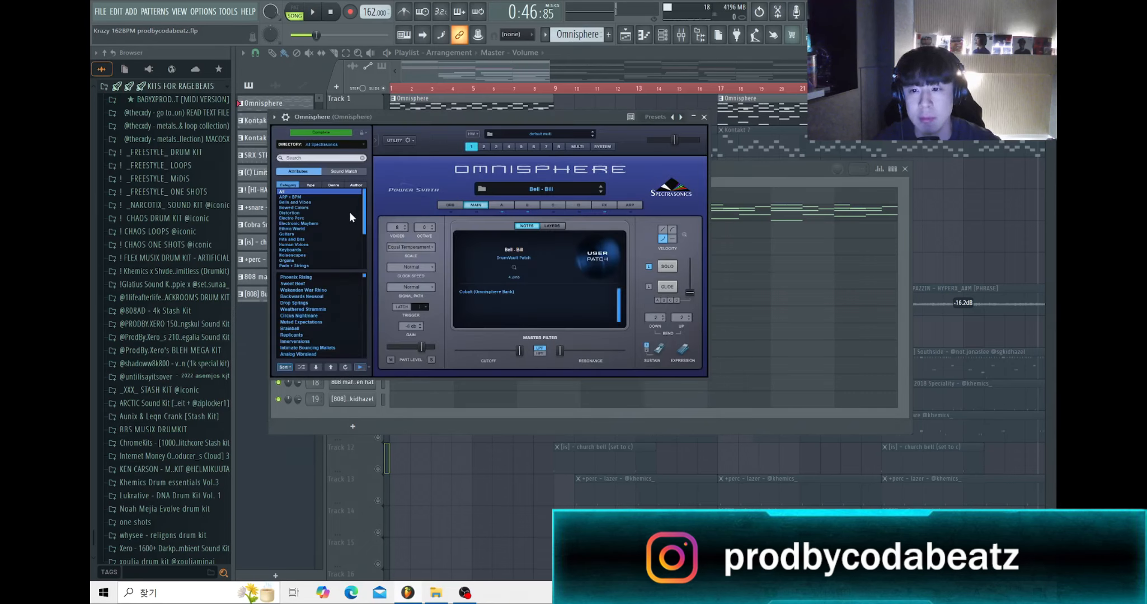
scroll(350, 222, "down", 5)
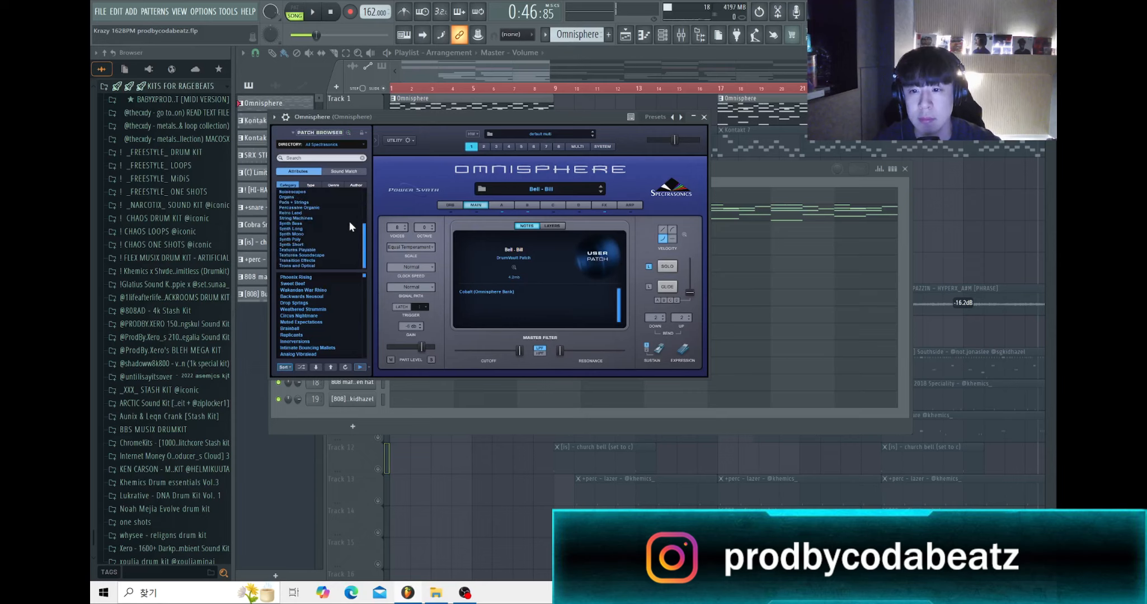
scroll(350, 221, "up", 2)
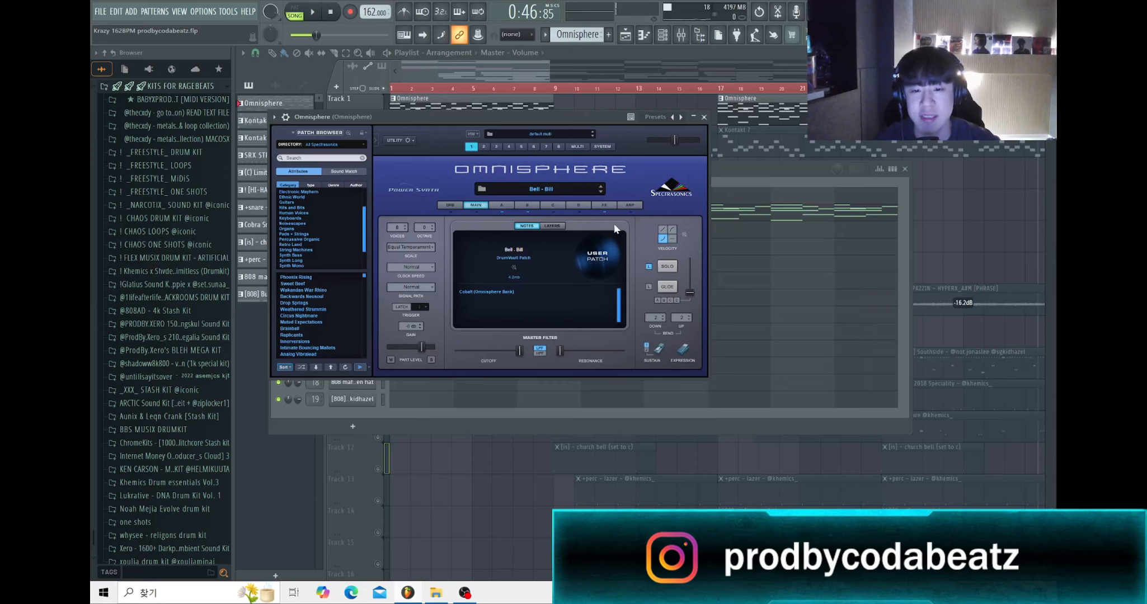
left_click(704, 117)
Step: Open the Omnisphere pattern in the piano roll and examine its chord and melody notes across the whole eight bars
left_click(455, 217)
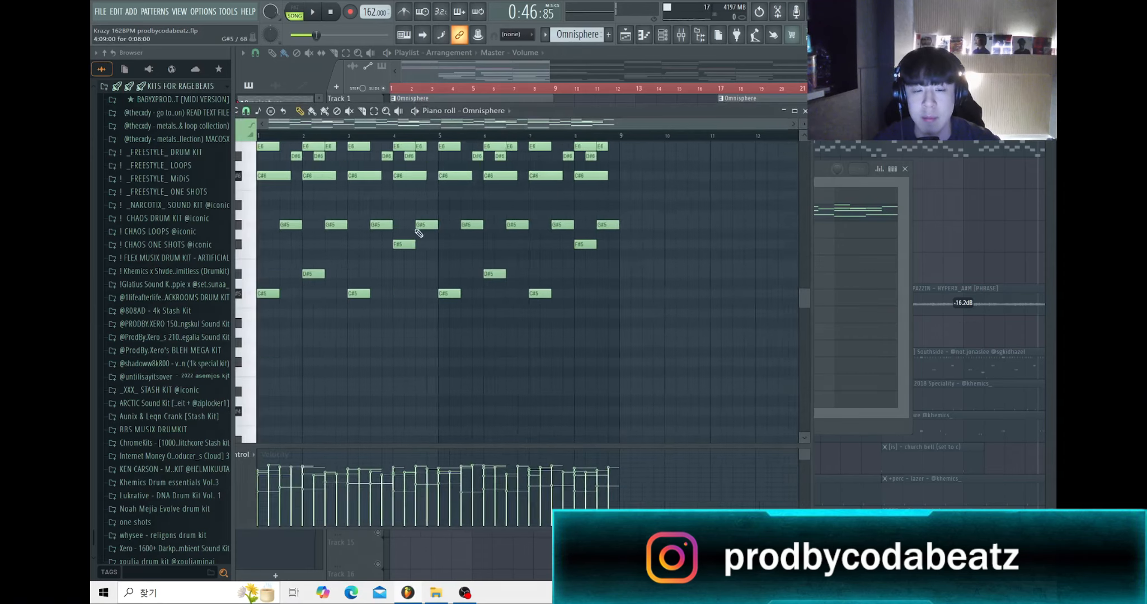
scroll(328, 265, "down", 1)
scroll(280, 177, "up", 5)
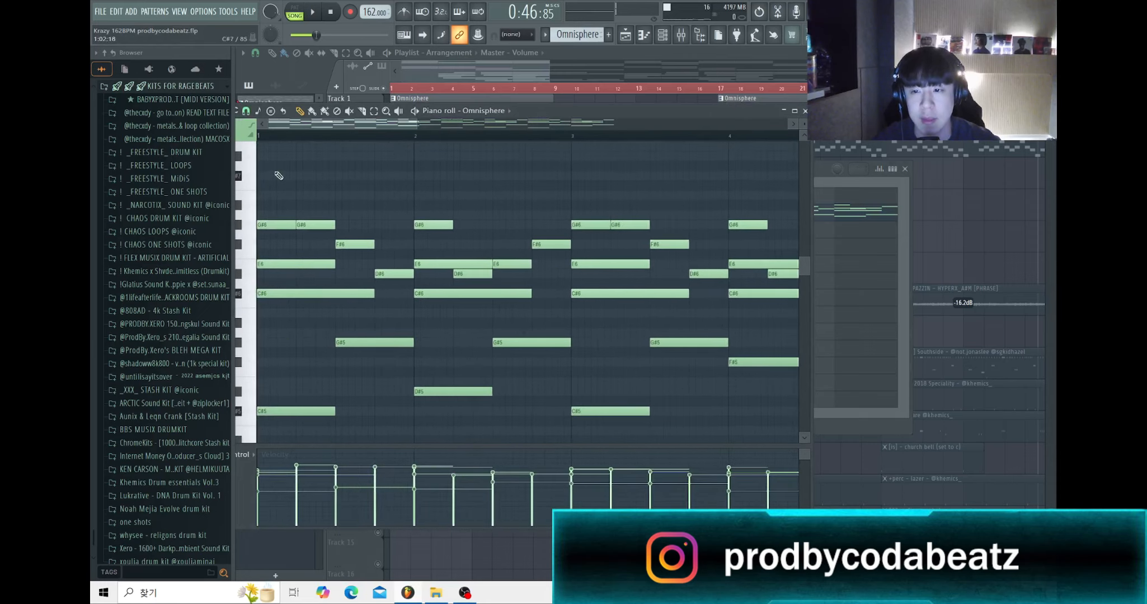
left_click(290, 135)
left_click_drag(291, 136, 257, 136)
scroll(272, 195, "down", 3)
scroll(227, 207, "up", 10)
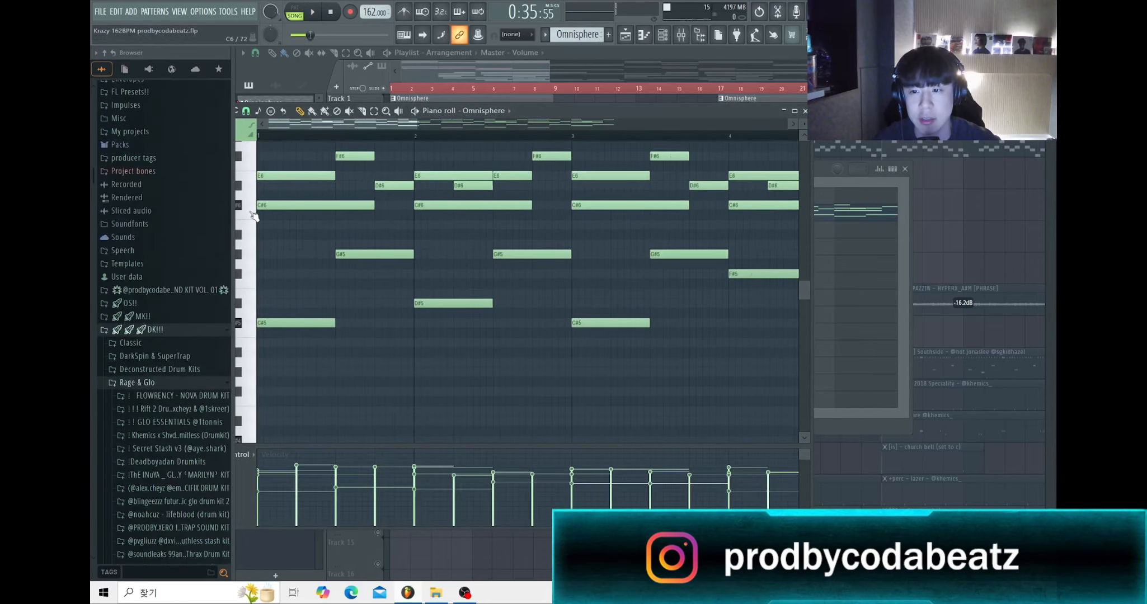
scroll(251, 218, "up", 4)
scroll(251, 218, "up", 2)
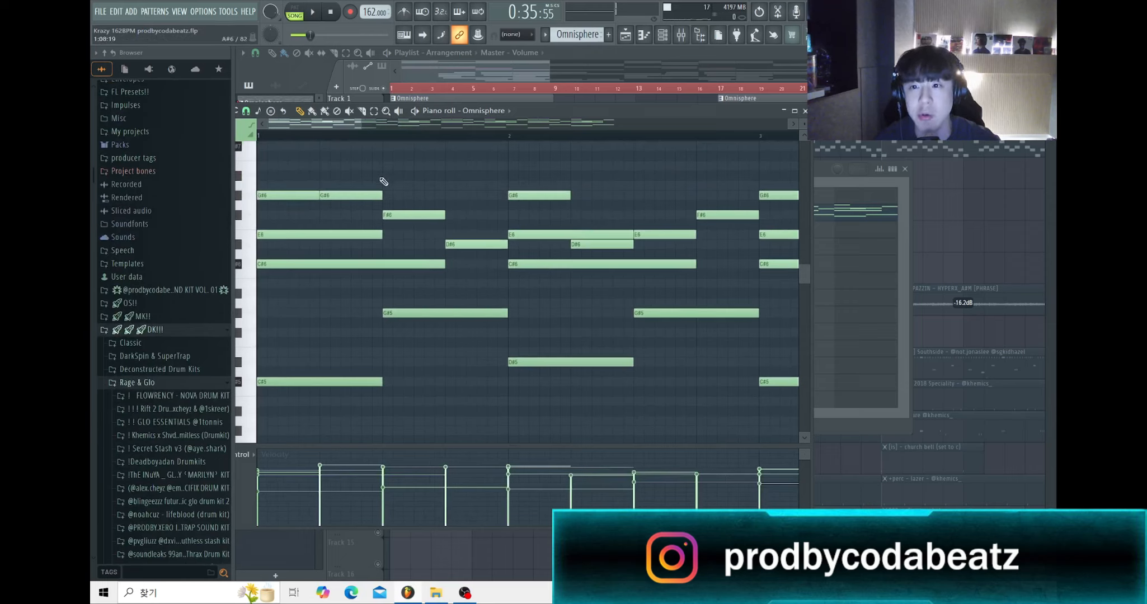
scroll(358, 182, "down", 2)
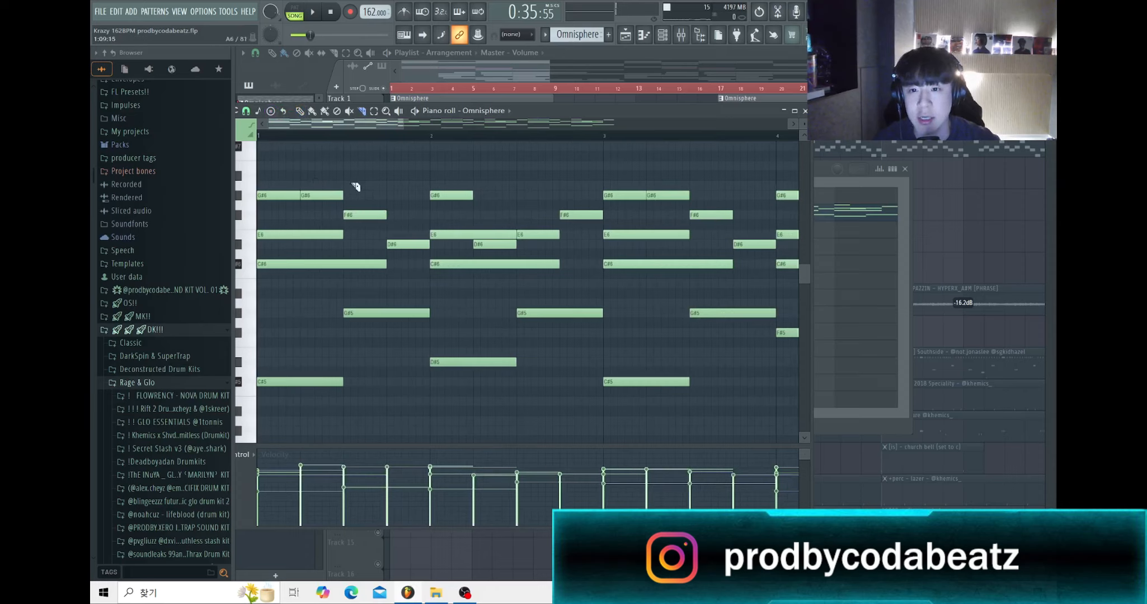
scroll(347, 234, "up", 1)
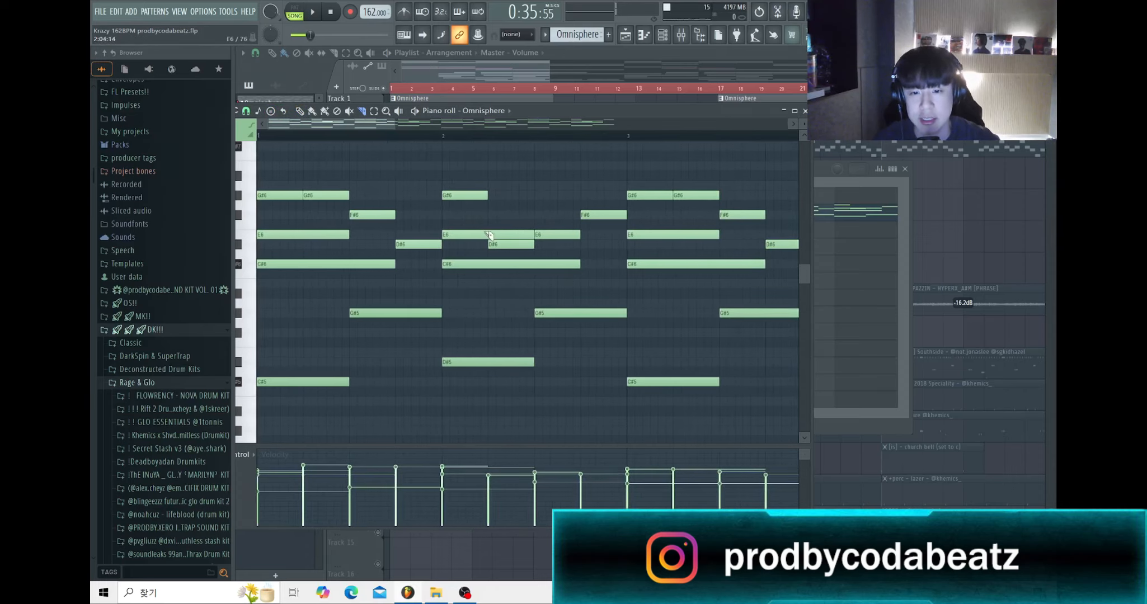
scroll(481, 255, "up", 3)
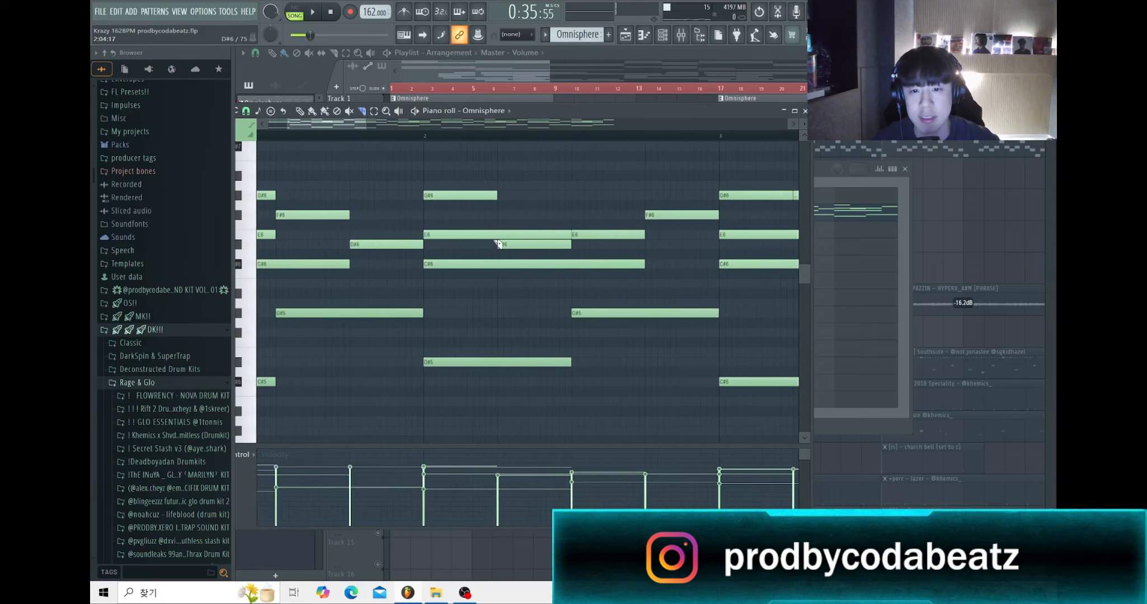
scroll(505, 230, "down", 7)
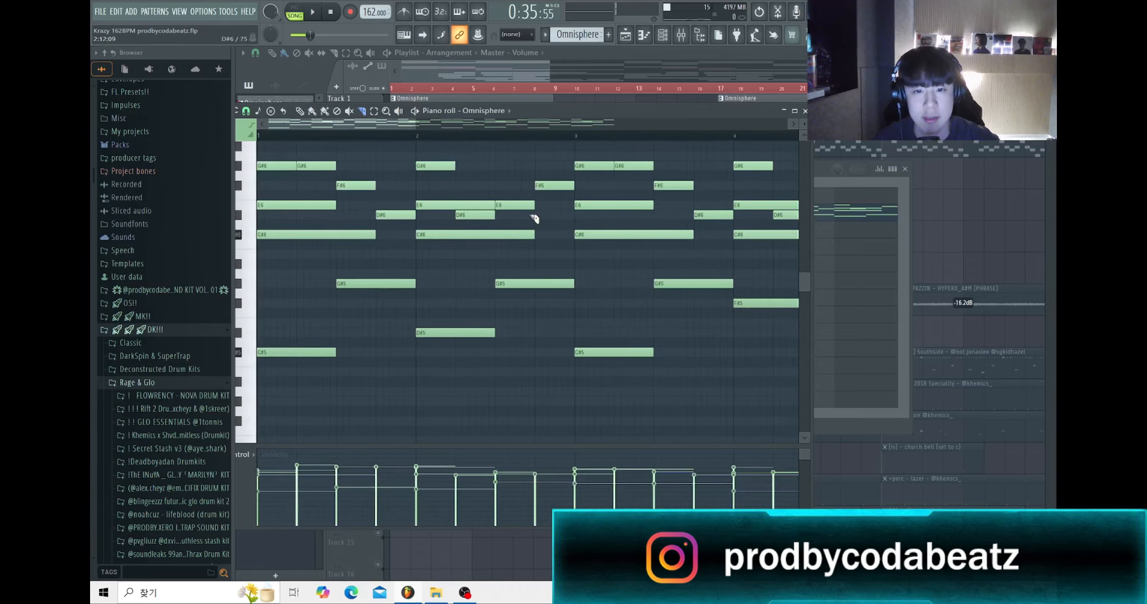
scroll(476, 227, "down", 4)
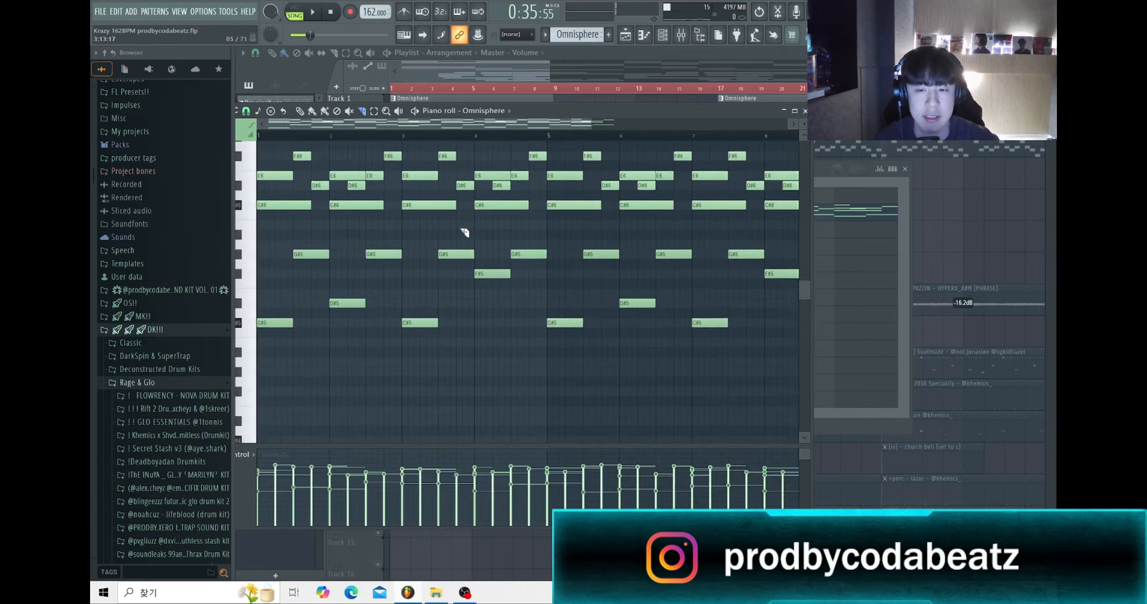
scroll(414, 202, "up", 1)
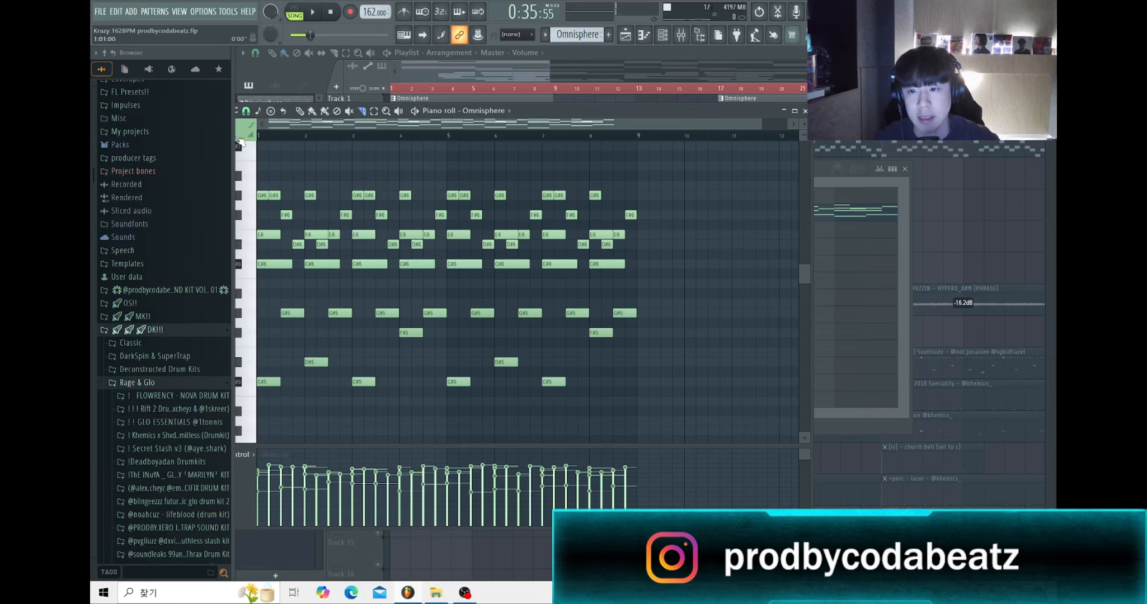
Step: Play the soloed Omnisphere melody while following its notes in the piano roll, and stop playback
scroll(227, 185, "up", 5)
scroll(277, 195, "up", 3)
key("space")
scroll(336, 190, "down", 2)
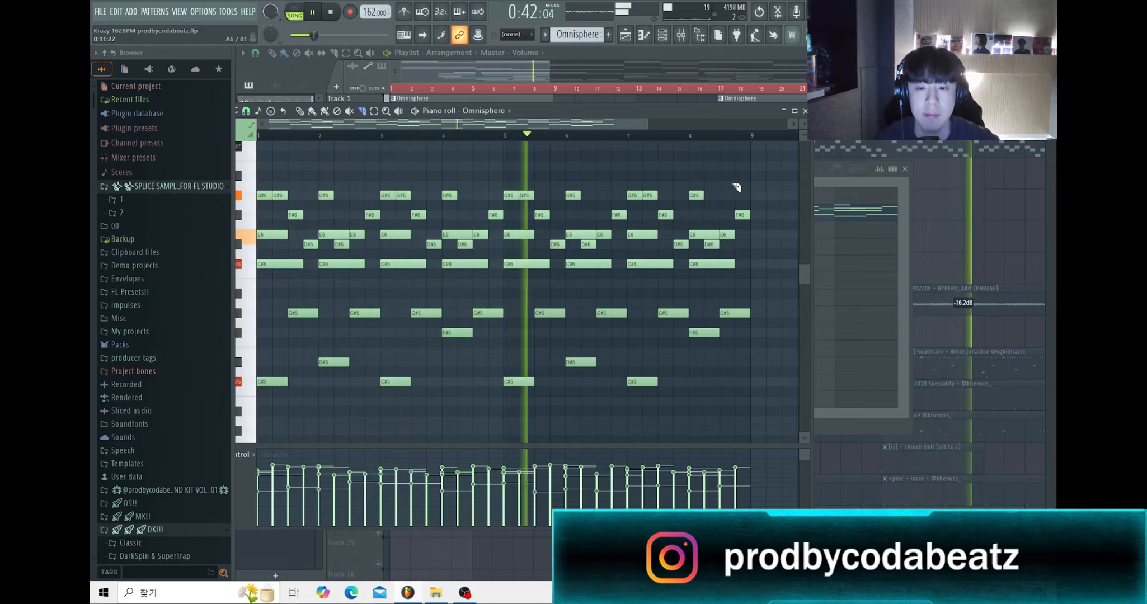
key("space")
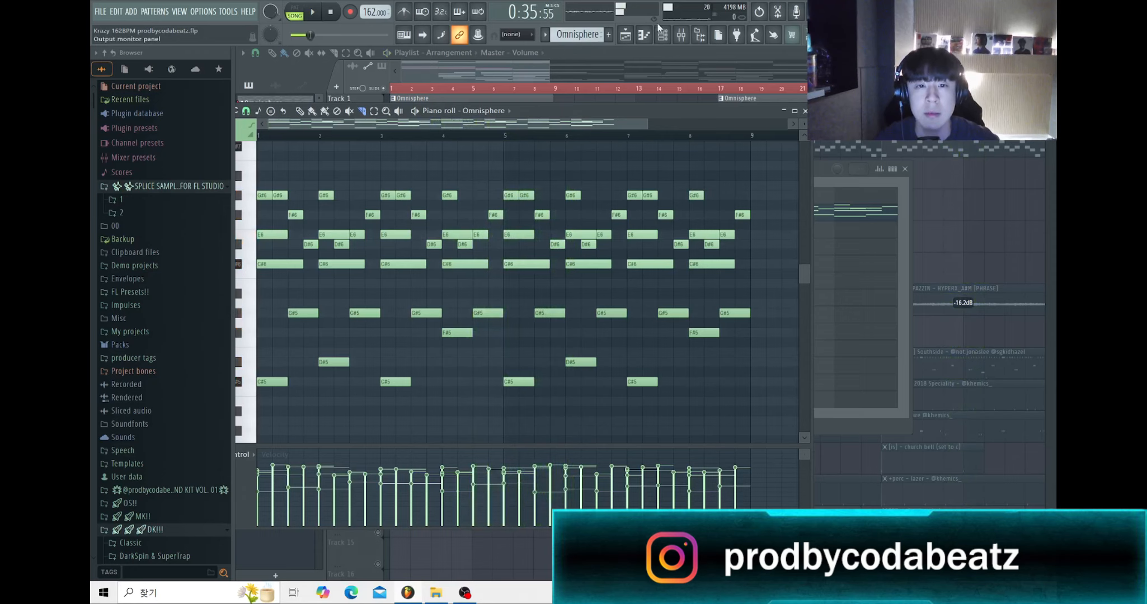
Step: Open Fruity Parametric EQ 2 on the Omnisphere mixer insert and briefly play the melody to examine its EQ curve
left_click(681, 35)
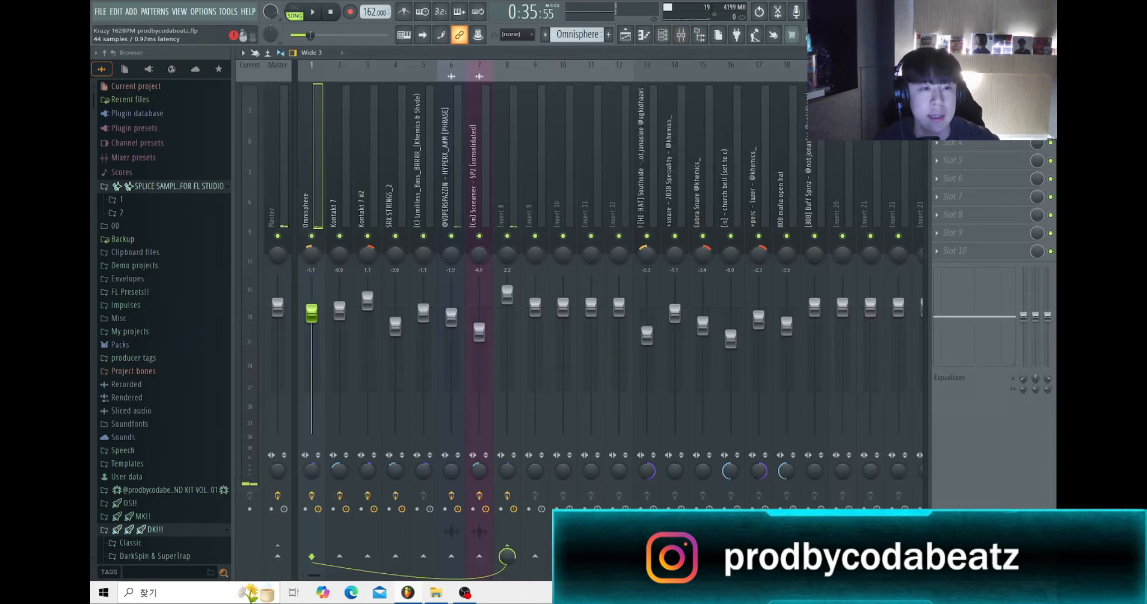
left_click(963, 88)
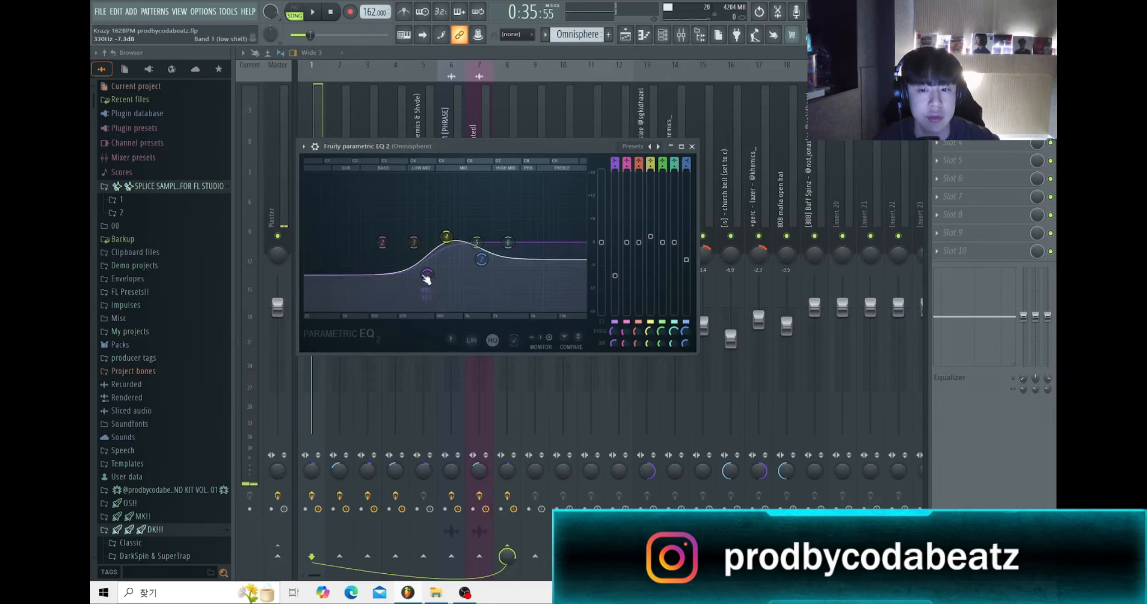
key("space")
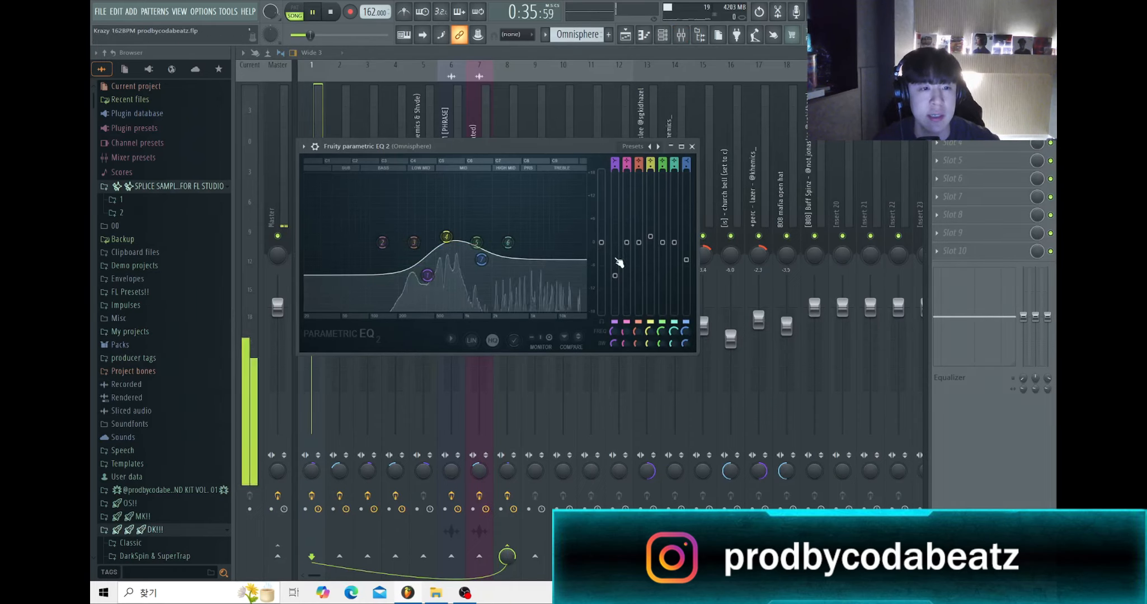
key("space")
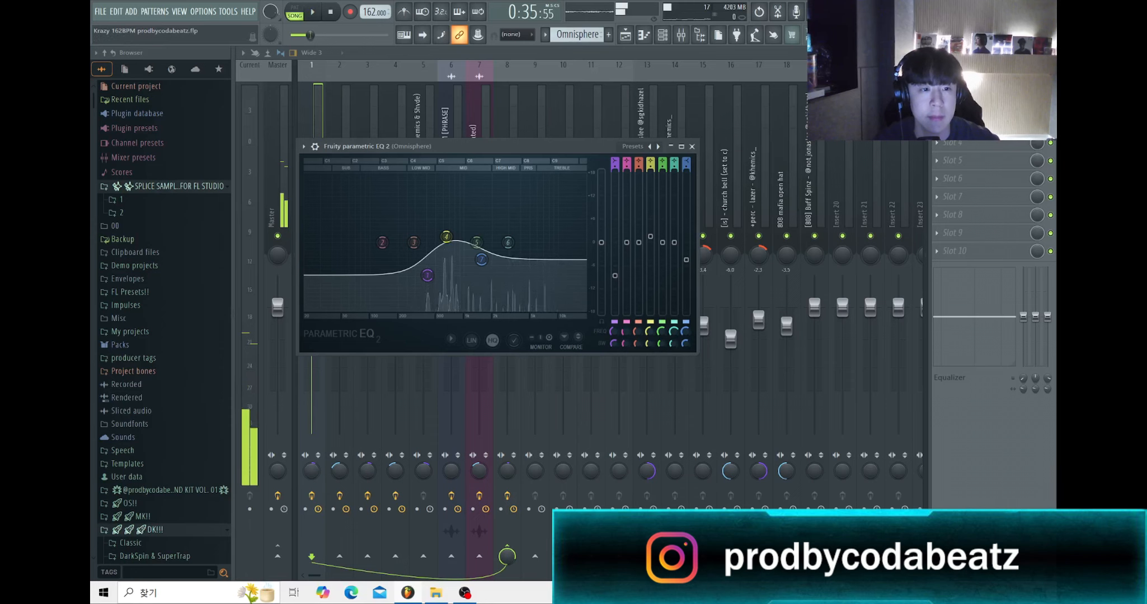
Step: Inspect the SketchCassette II and ValhallaVintageVerb settings on the Omnisphere mixer insert, closing each plugin after viewing it
left_click(962, 107)
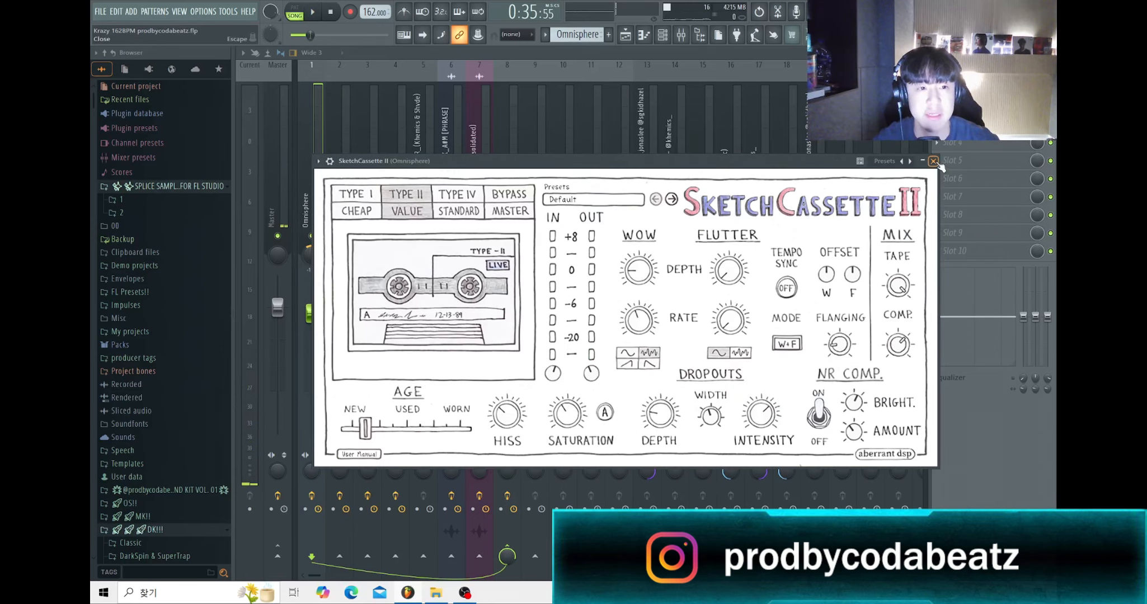
left_click(934, 162)
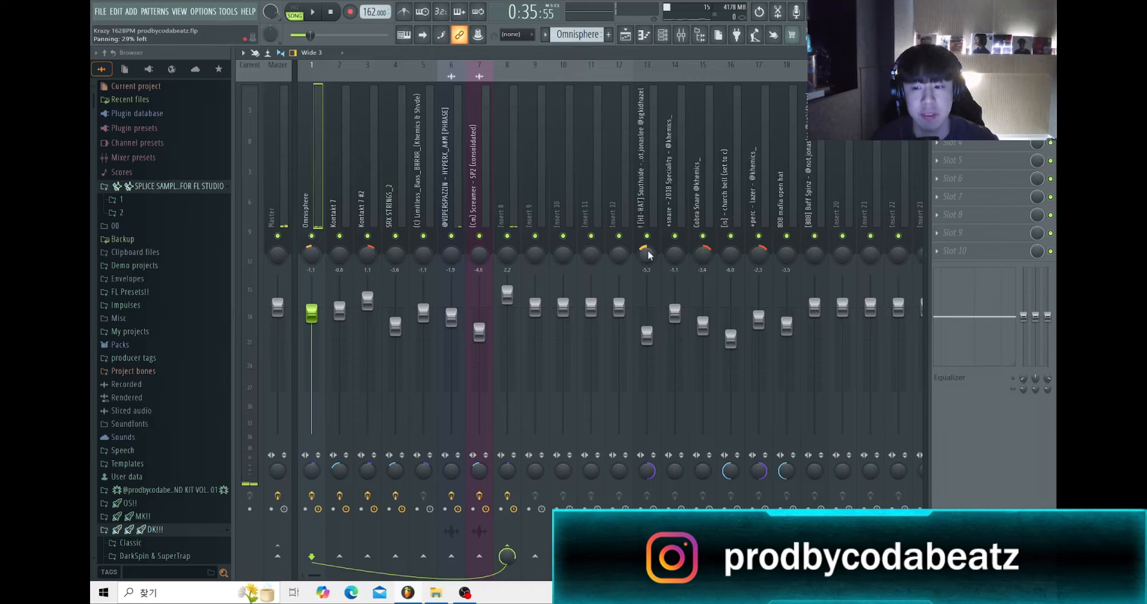
left_click(963, 125)
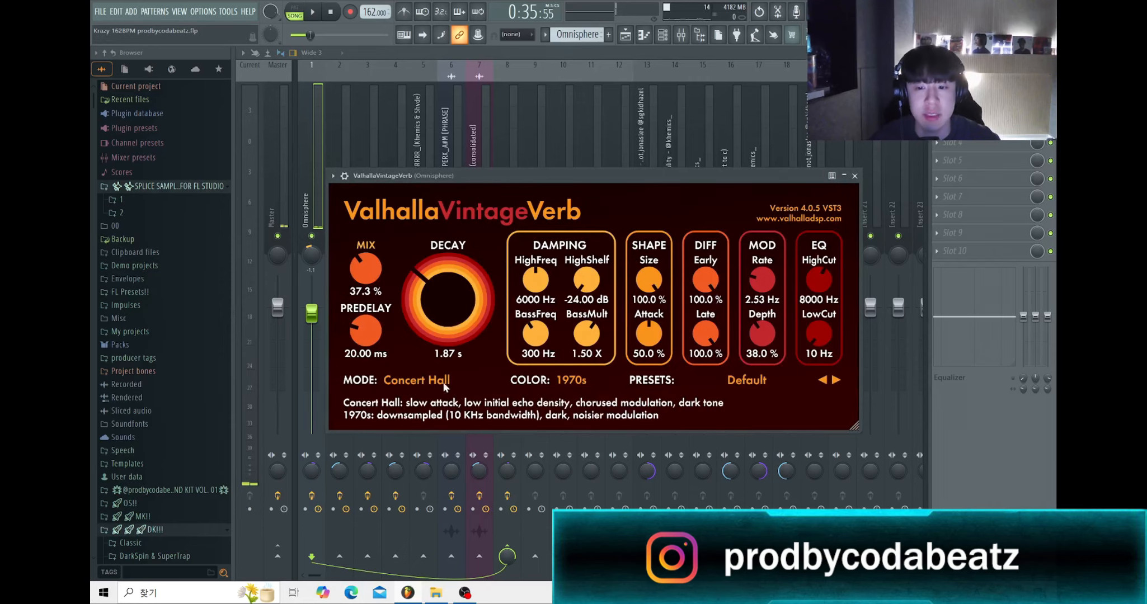
left_click(854, 176)
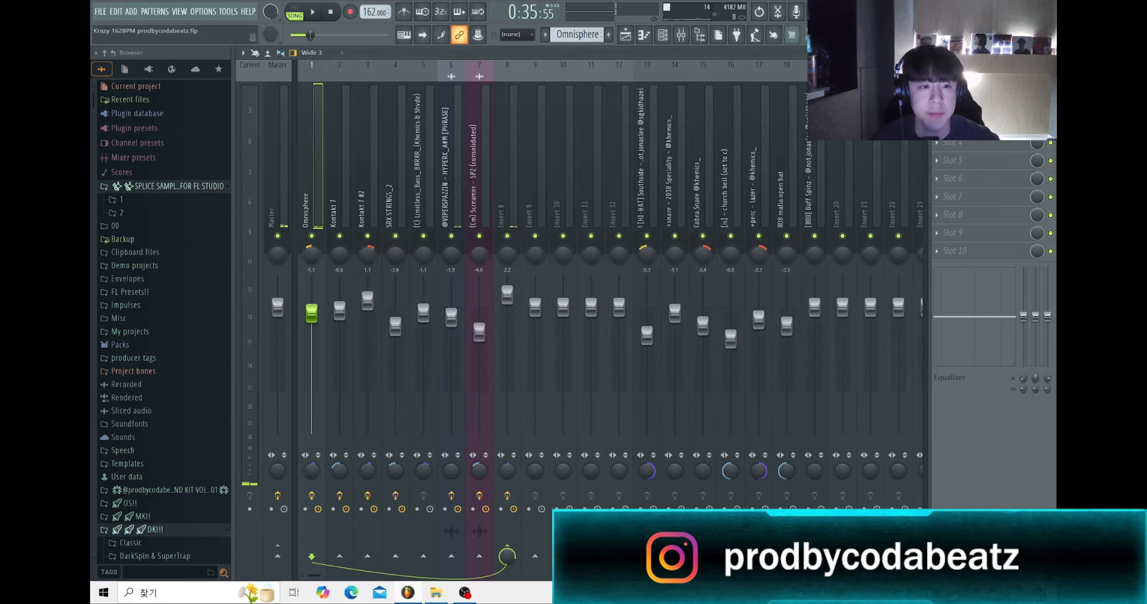
Step: Close the mixer, EQ, piano roll and channel rack, and solo Track 2 with the Kontakt 7 clips from the playlist start
left_click(1049, 52)
left_click(694, 145)
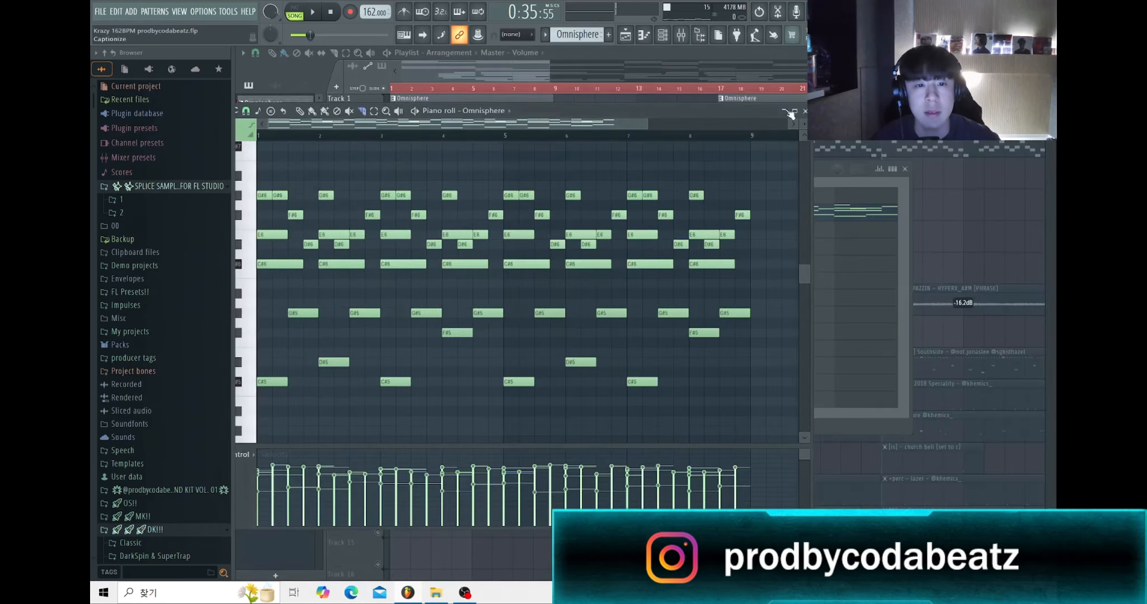
left_click(792, 114)
left_click(906, 169)
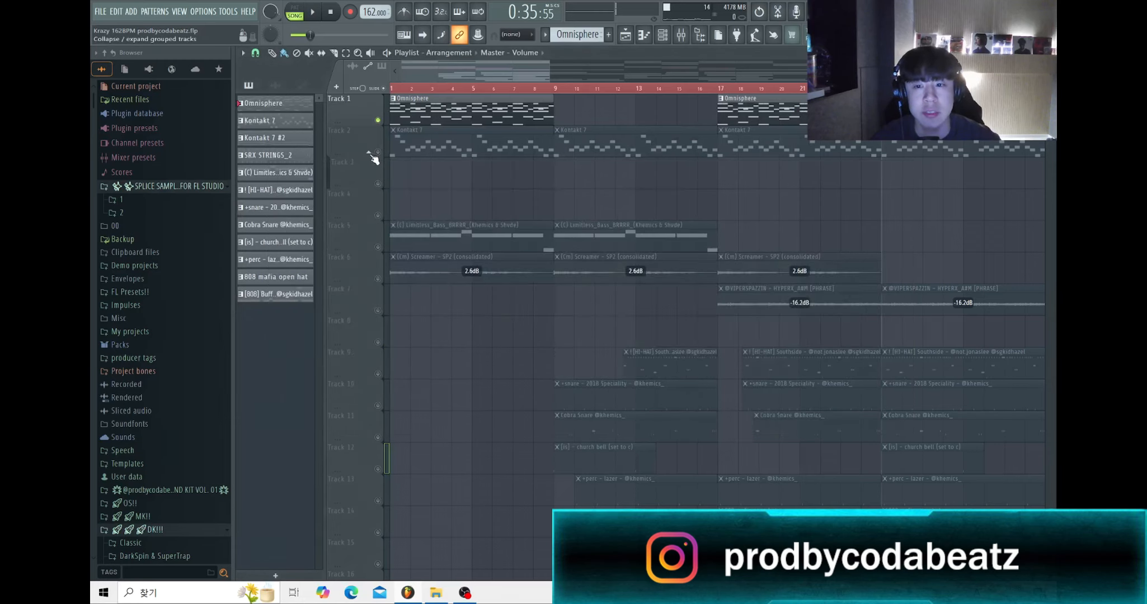
right_click(378, 152)
left_click(402, 89)
scroll(351, 154, "up", 8)
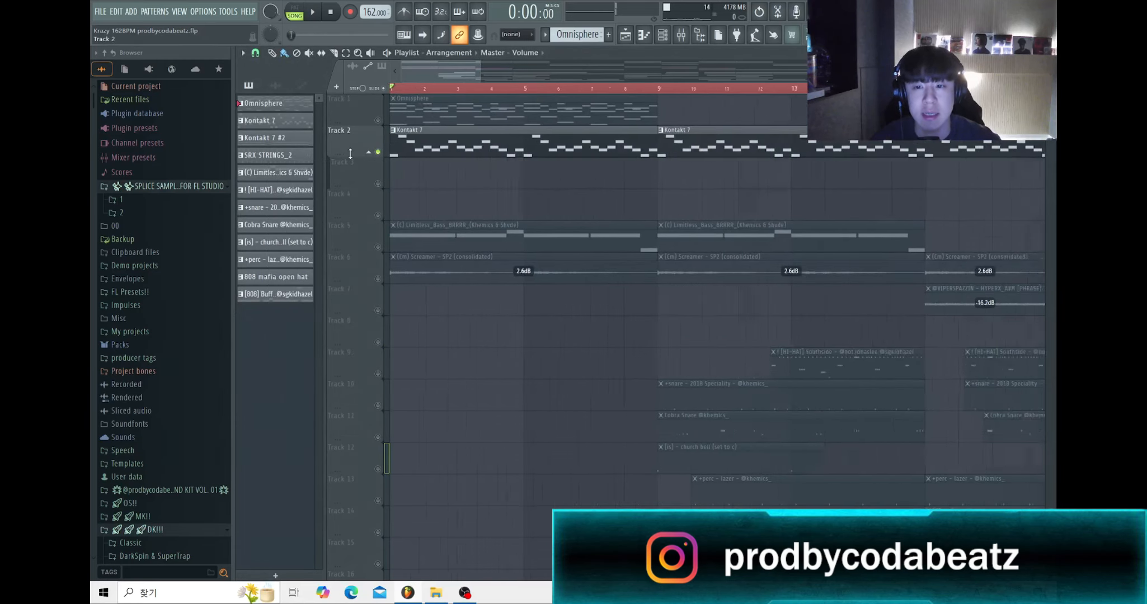
Step: Open the Kontakt 7 pattern from Track 2 in the piano roll to view its notes
left_click(664, 36)
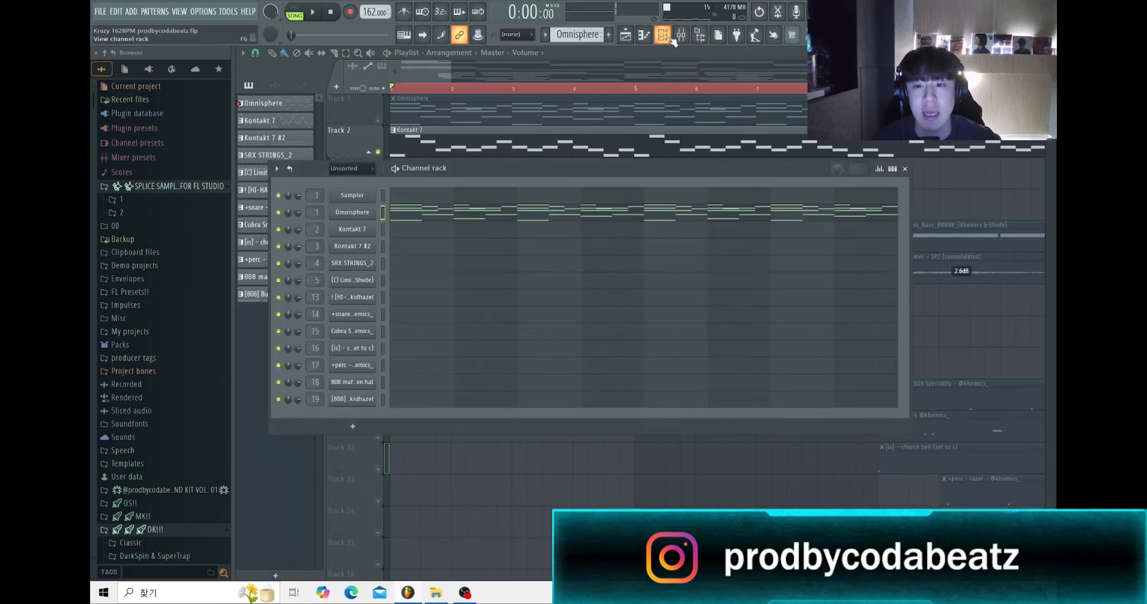
left_click(671, 39)
double_click(505, 148)
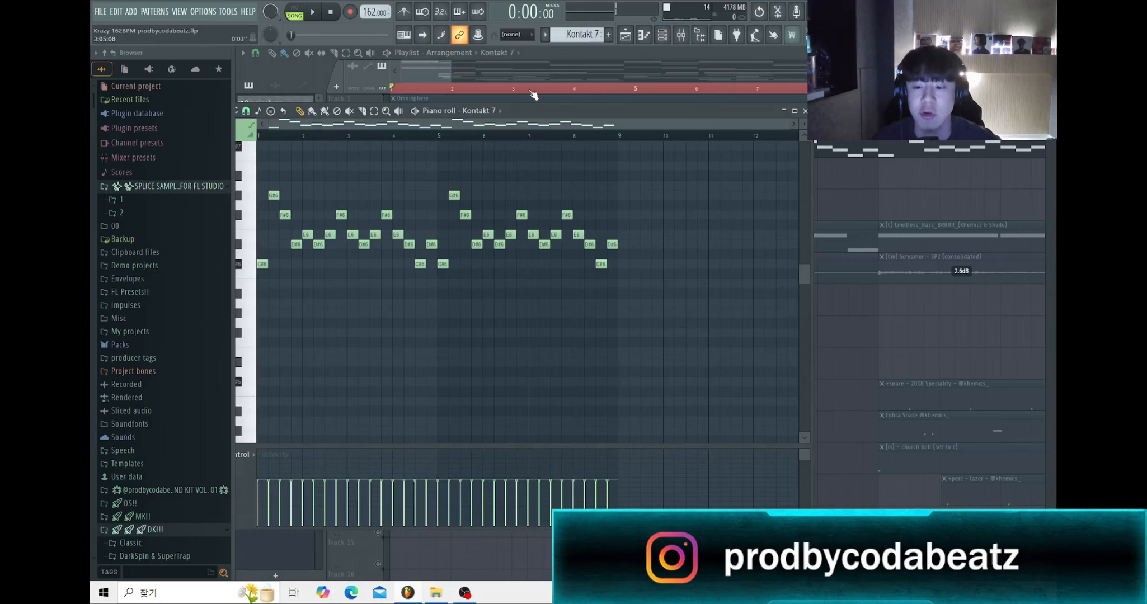
Step: Open the Kontakt 7 instrument from the channel rack, switch from its welcome page to the rack view, and bring the window fully into view
left_click(626, 37)
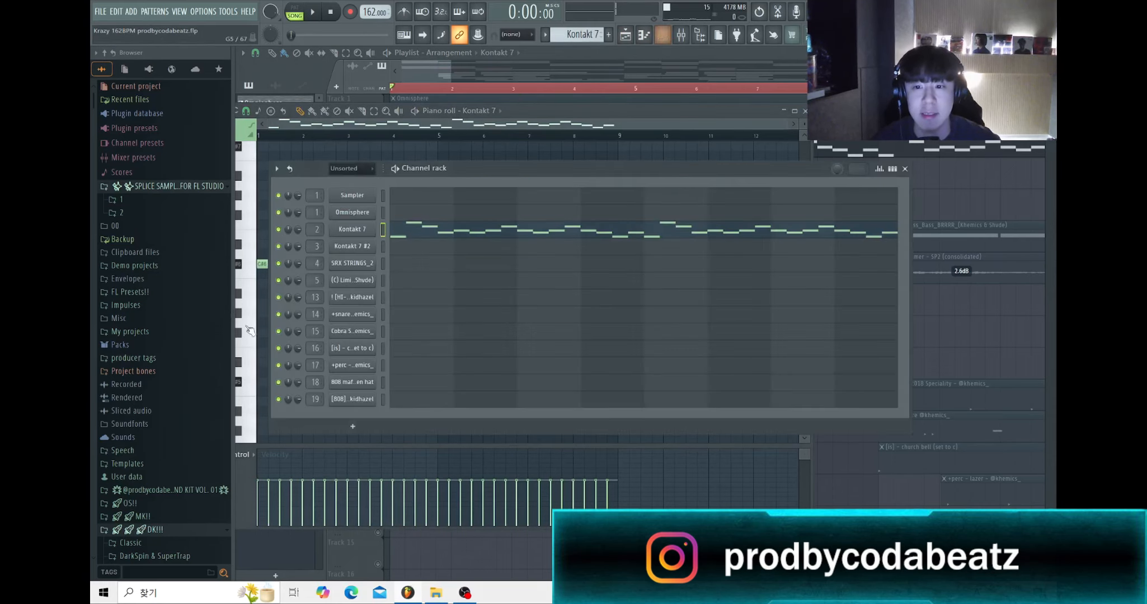
left_click(349, 231)
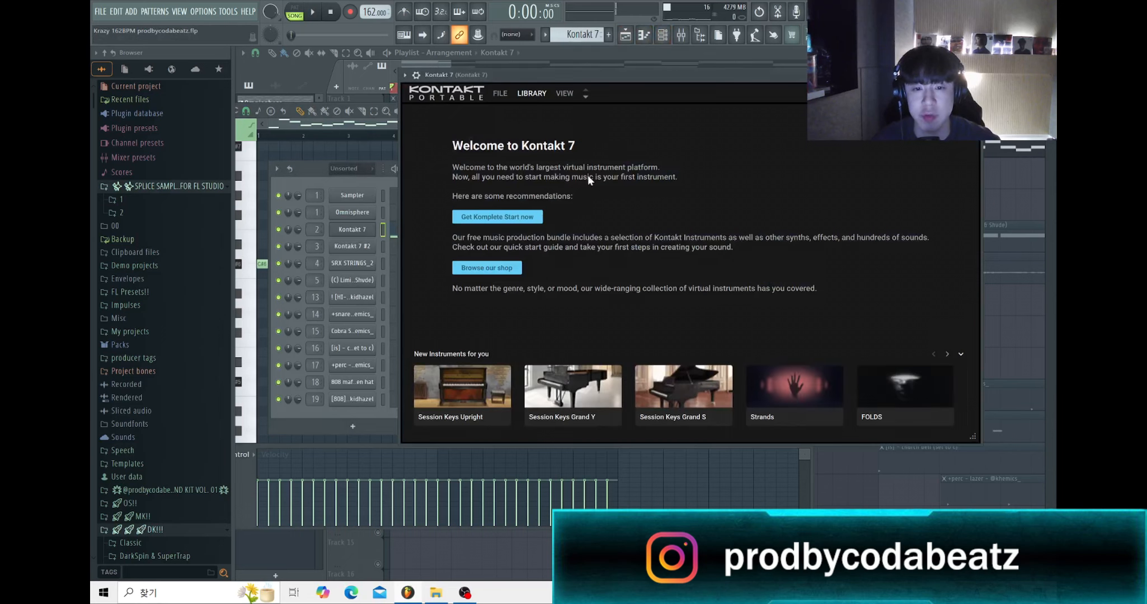
left_click(563, 94)
left_click(576, 109)
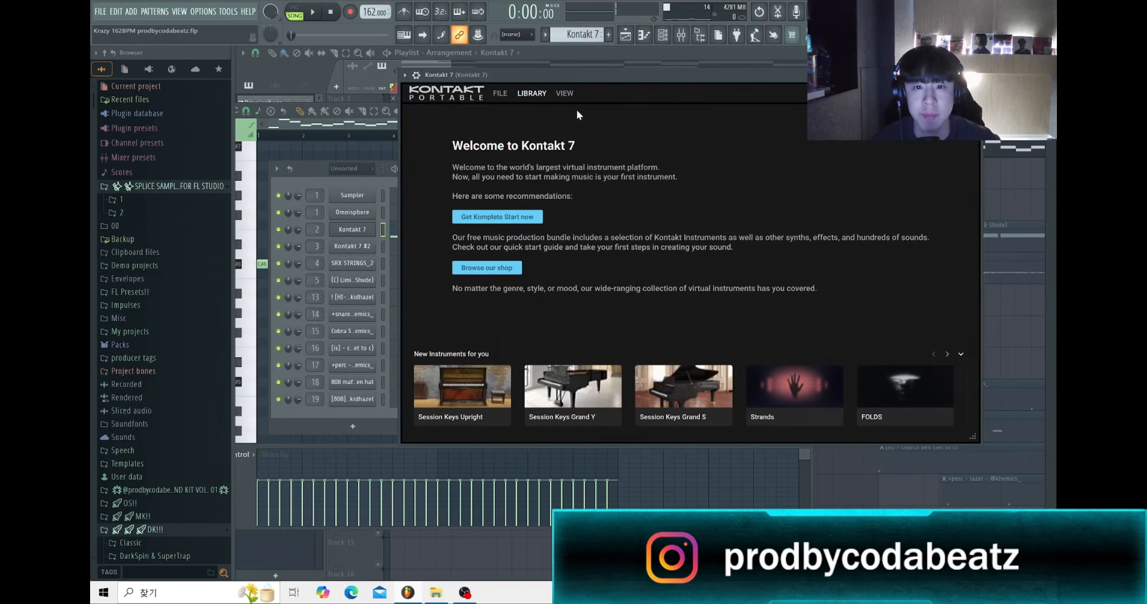
left_click(546, 95)
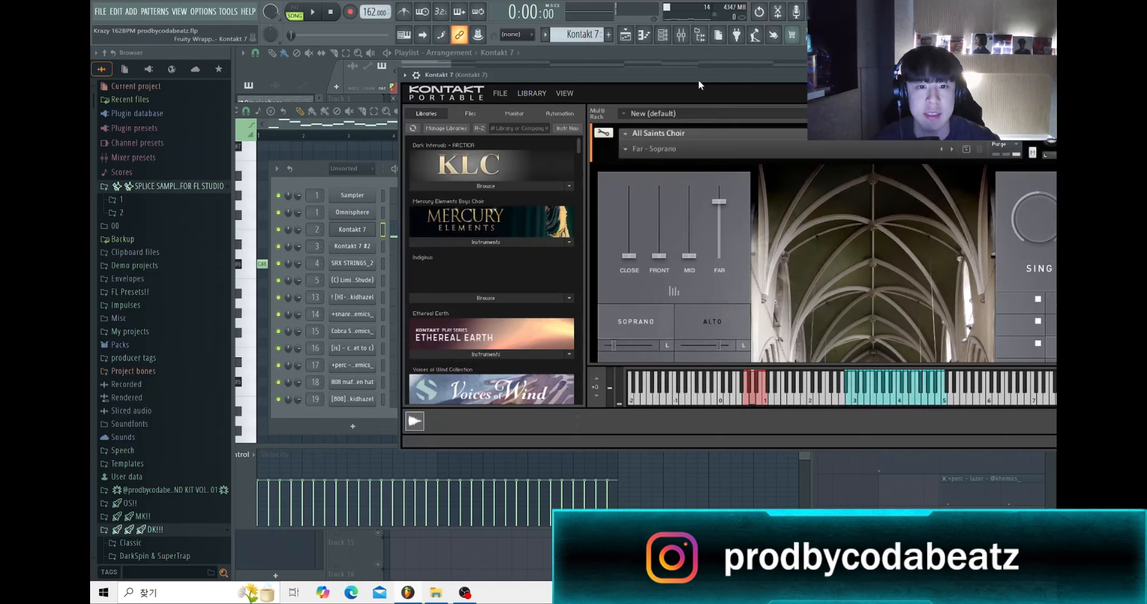
left_click_drag(699, 79, 535, 87)
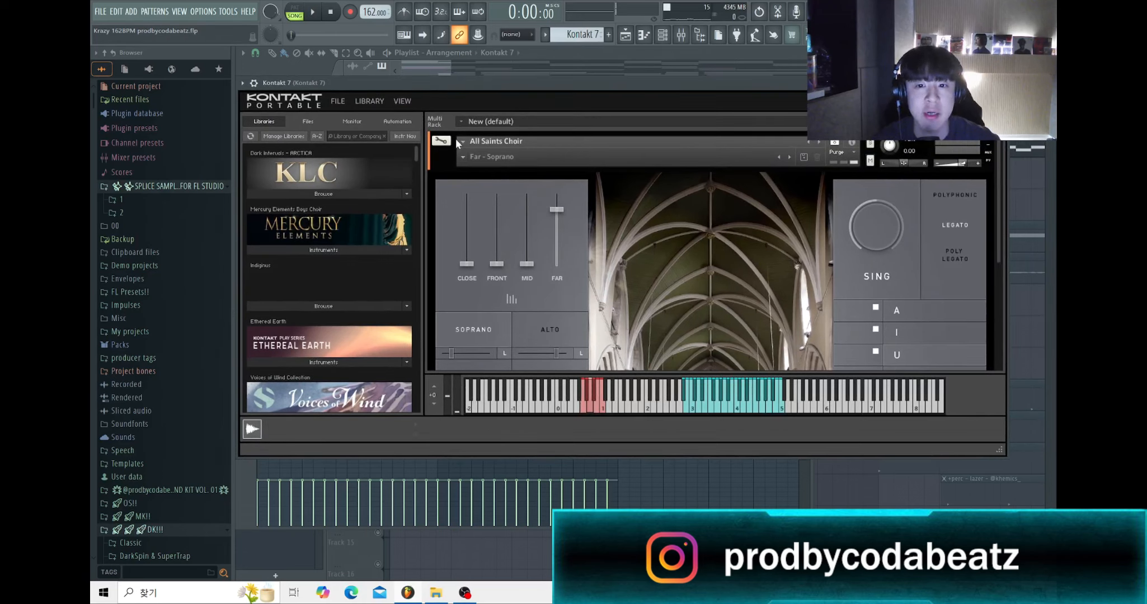
Step: Look over the All Saints Choir instrument's Far - Soprano settings and Setups snapshot list, and close the instrument and channel rack
scroll(926, 233, "down", 5)
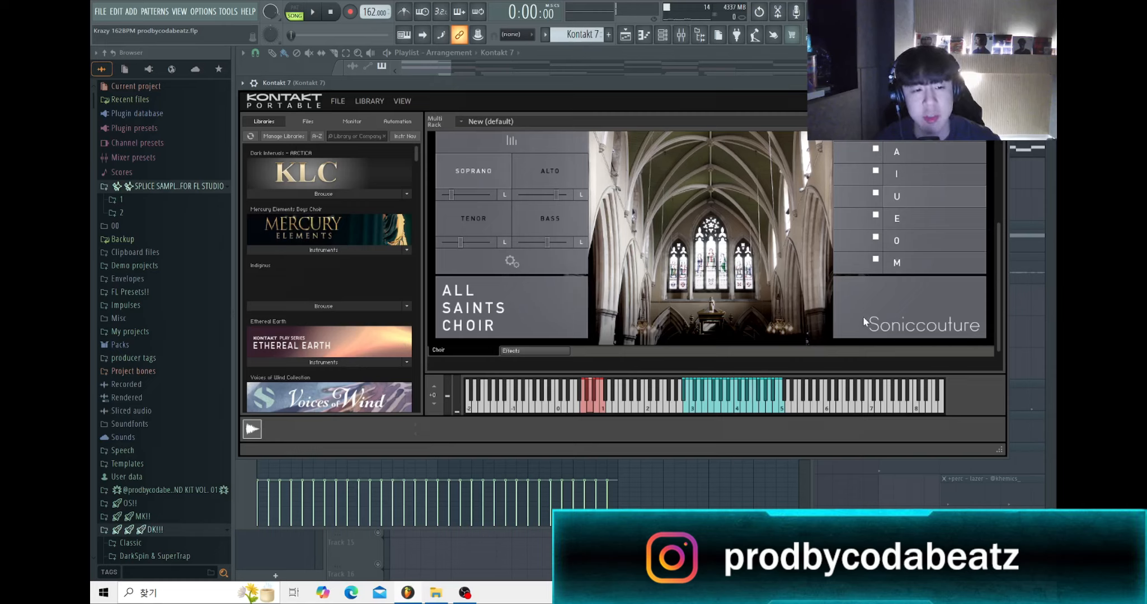
scroll(863, 316, "up", 6)
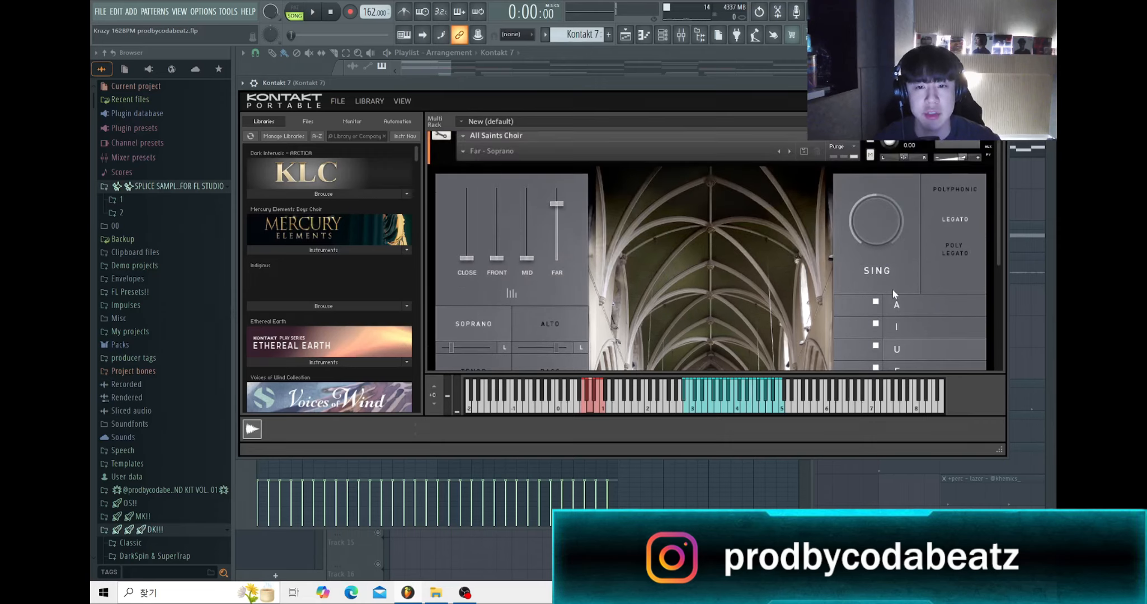
scroll(893, 290, "up", 1)
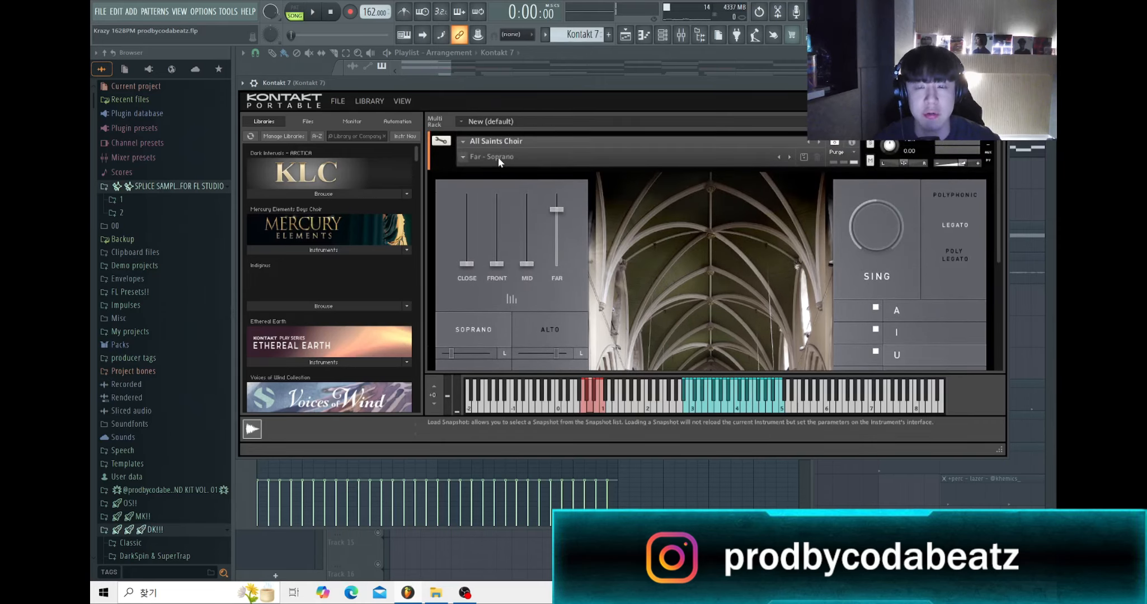
left_click(465, 156)
mouse_move(501, 184)
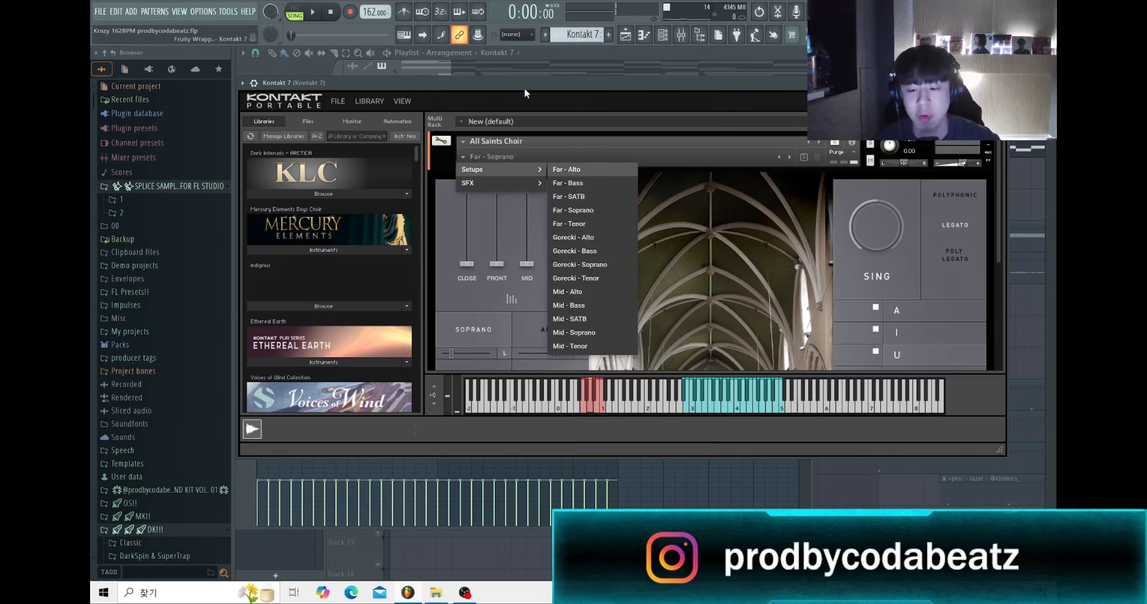
left_click(1001, 83)
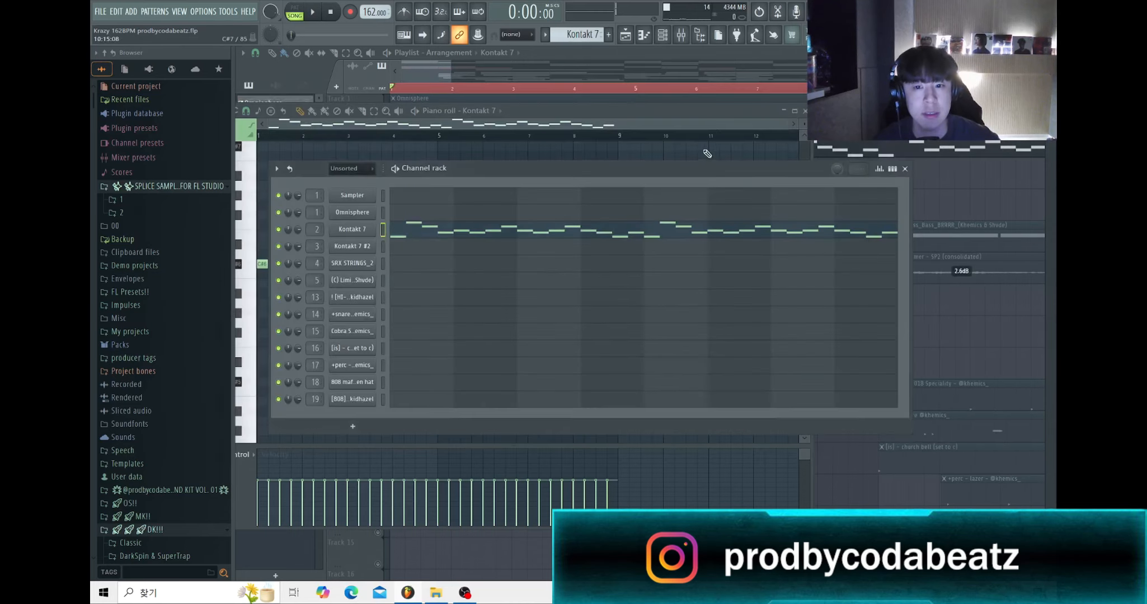
left_click(905, 168)
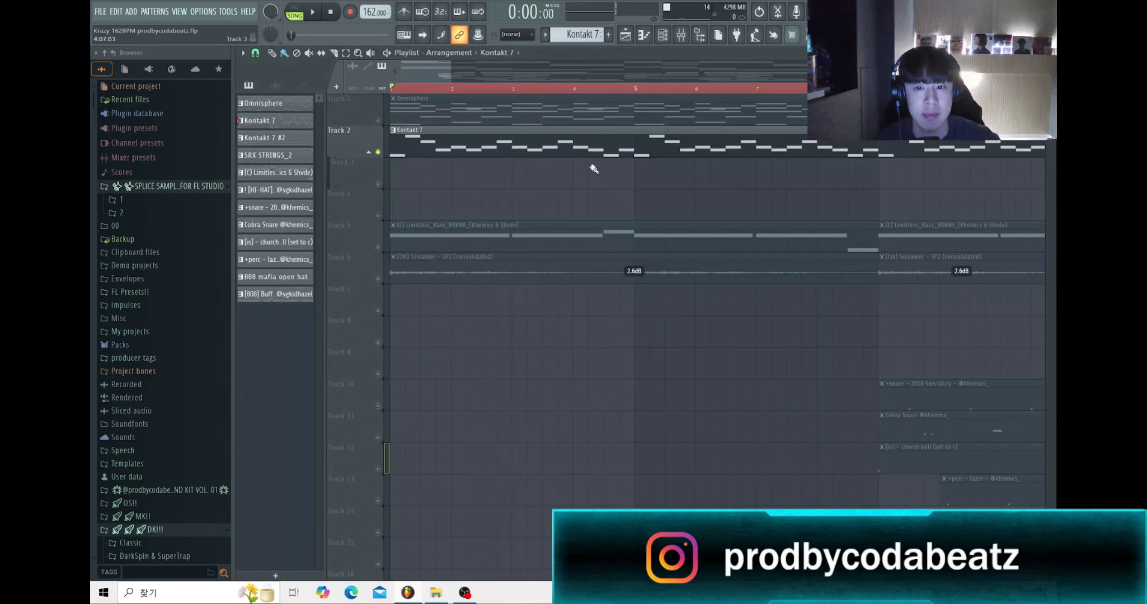
Step: Play the soloed Kontakt 7 choir melody from the beginning while following its piano roll notes, and stop playback
scroll(491, 154, "left", 1)
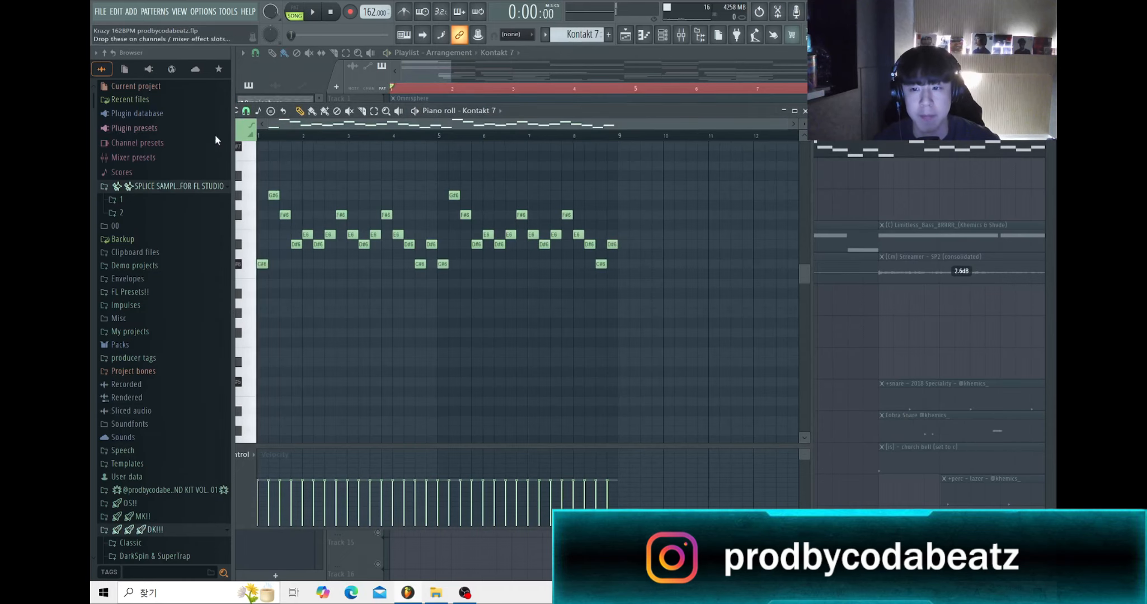
key("space")
scroll(282, 194, "up", 2)
scroll(281, 193, "down", 1)
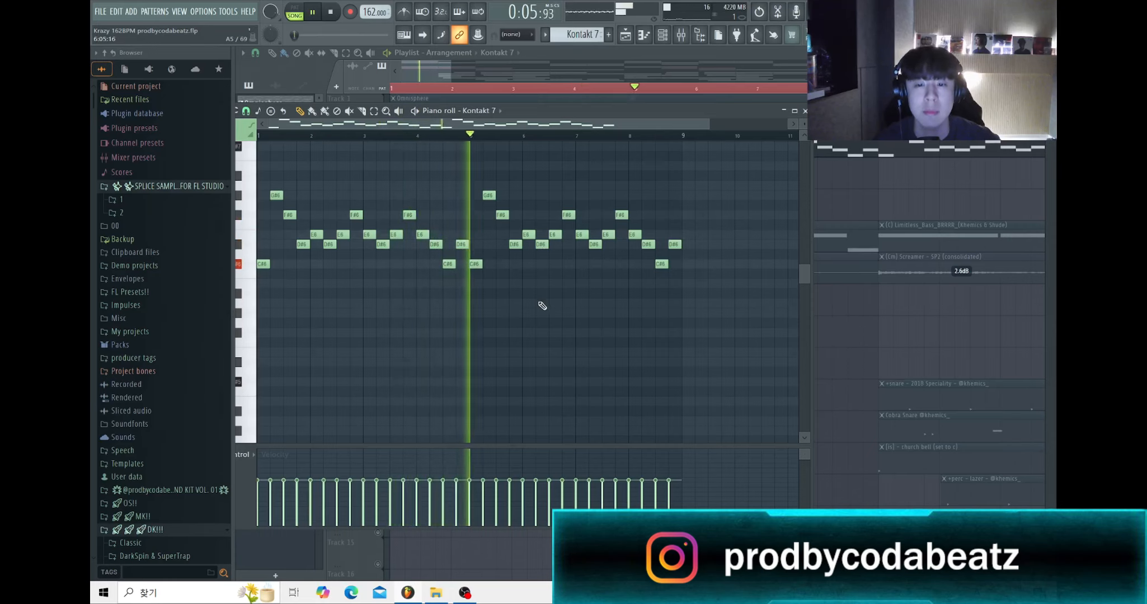
key("space")
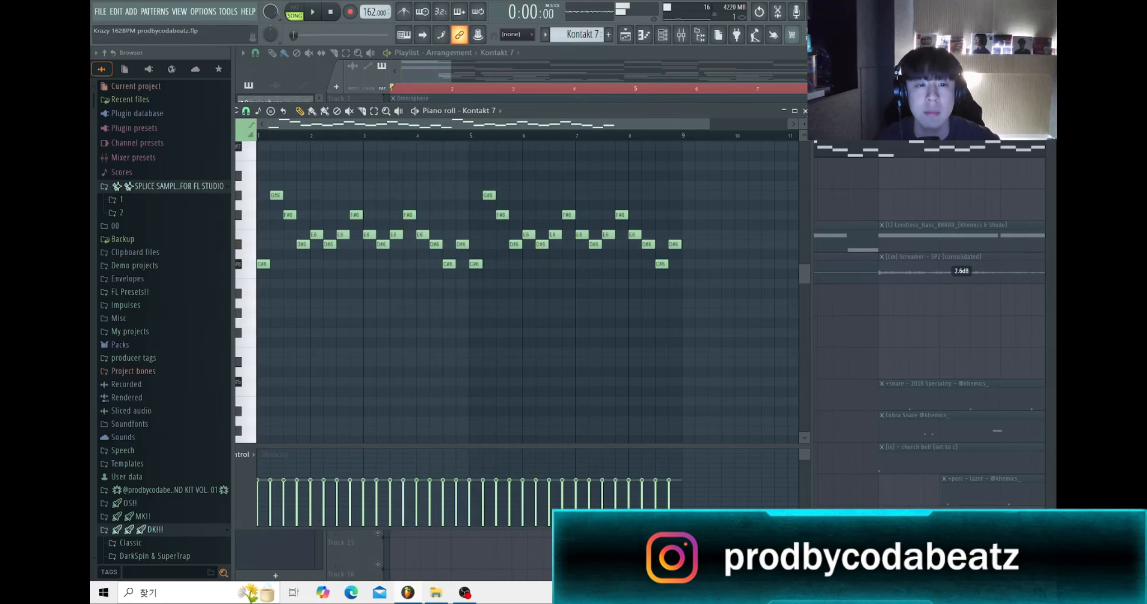
Step: Close the piano roll and inspect ValhallaVintageVerb and Fruity Parametric EQ 2 on the Kontakt 7 mixer insert
left_click(805, 110)
left_click(682, 36)
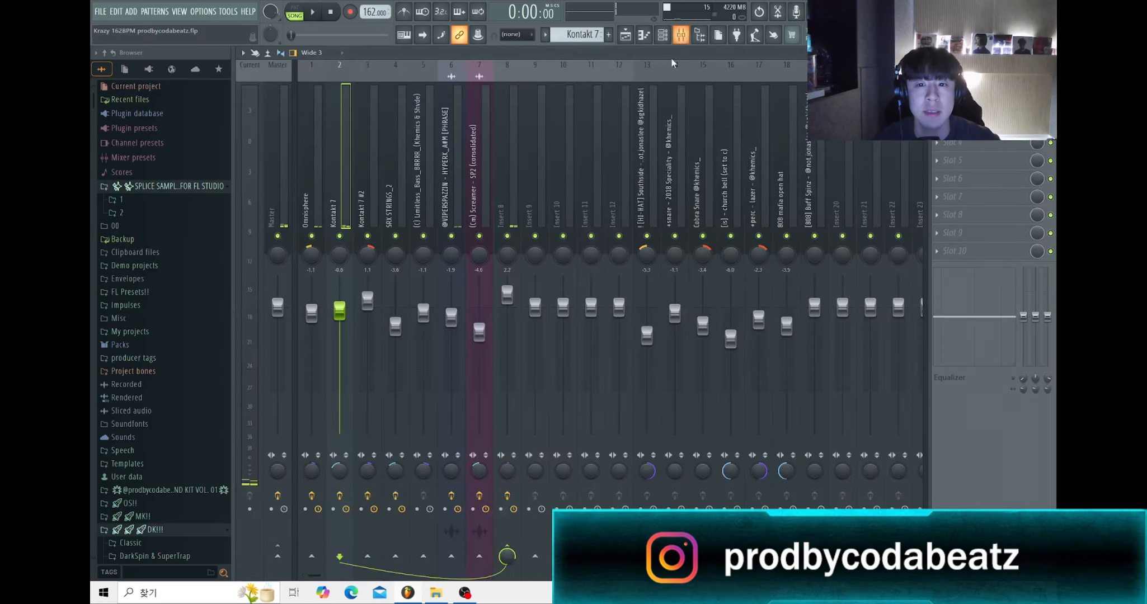
left_click(965, 106)
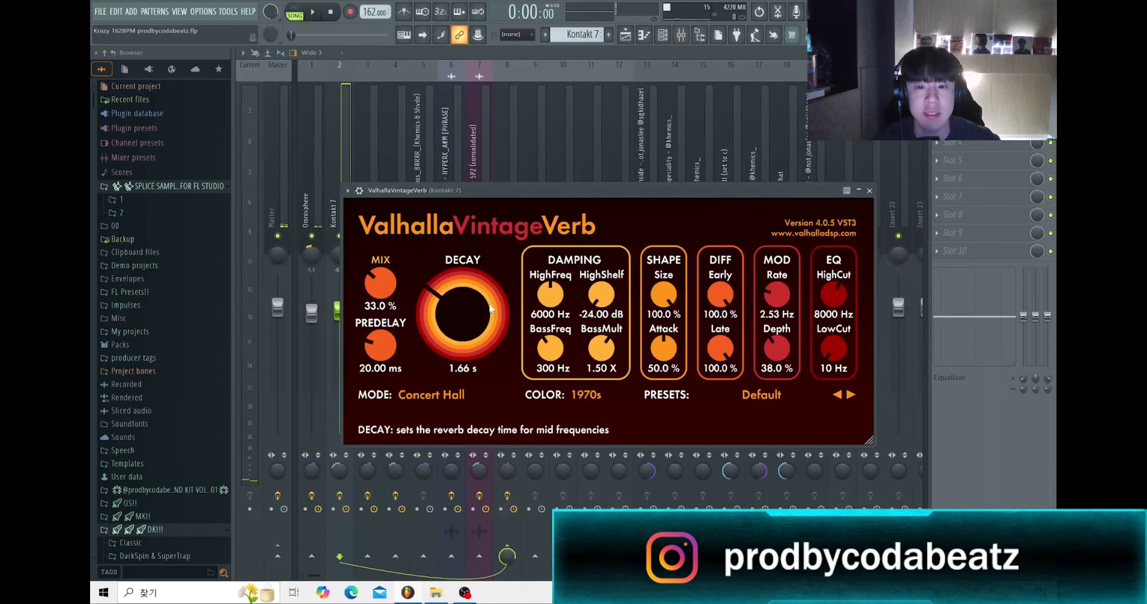
left_click(869, 191)
left_click(965, 106)
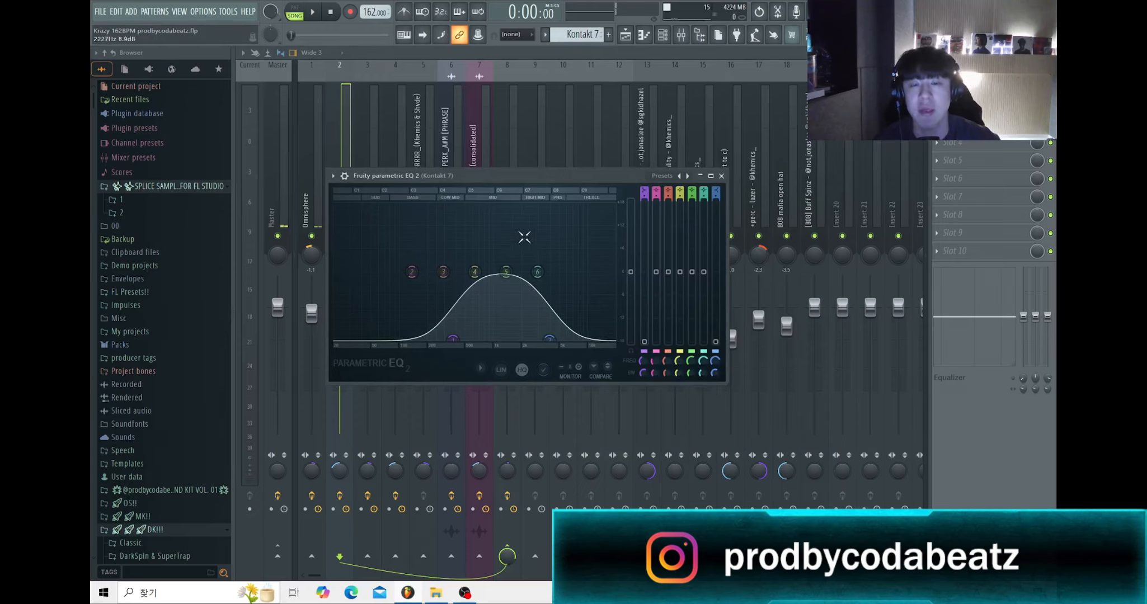
left_click(723, 176)
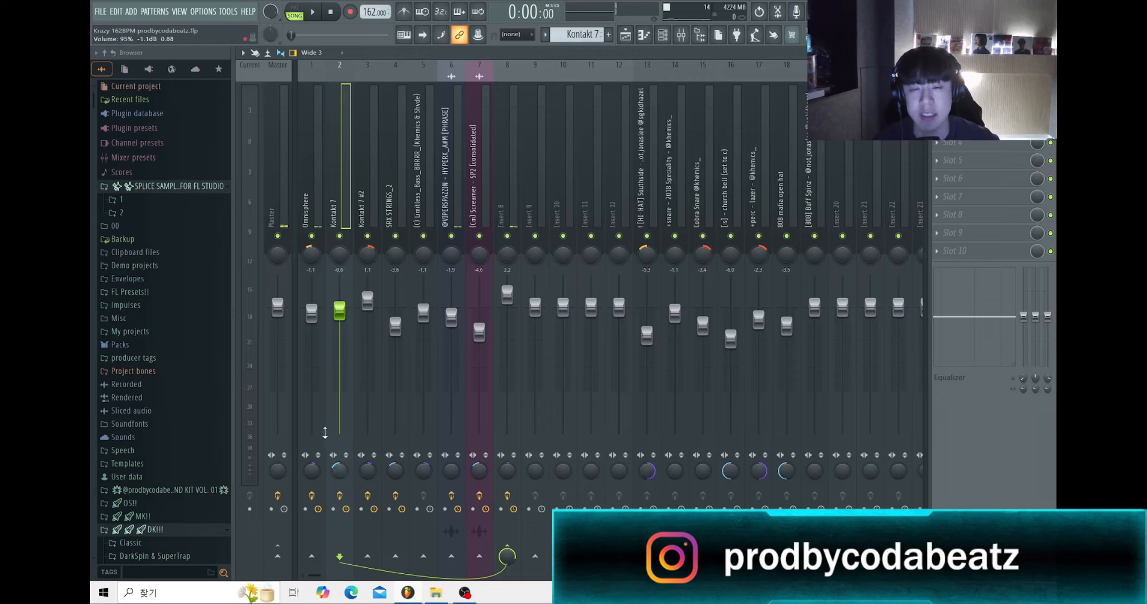
Step: Close the mixer and solo Track 5 with the Limitless_Bass_BRRRR clips in the playlist
left_click(1050, 52)
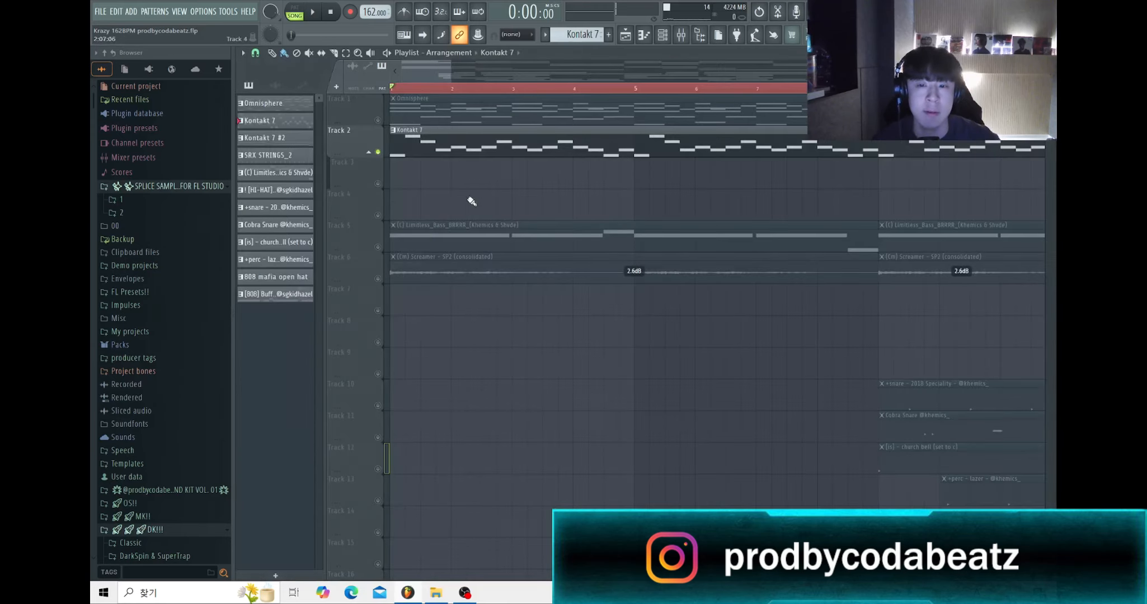
scroll(421, 236, "down", 5)
right_click(378, 247)
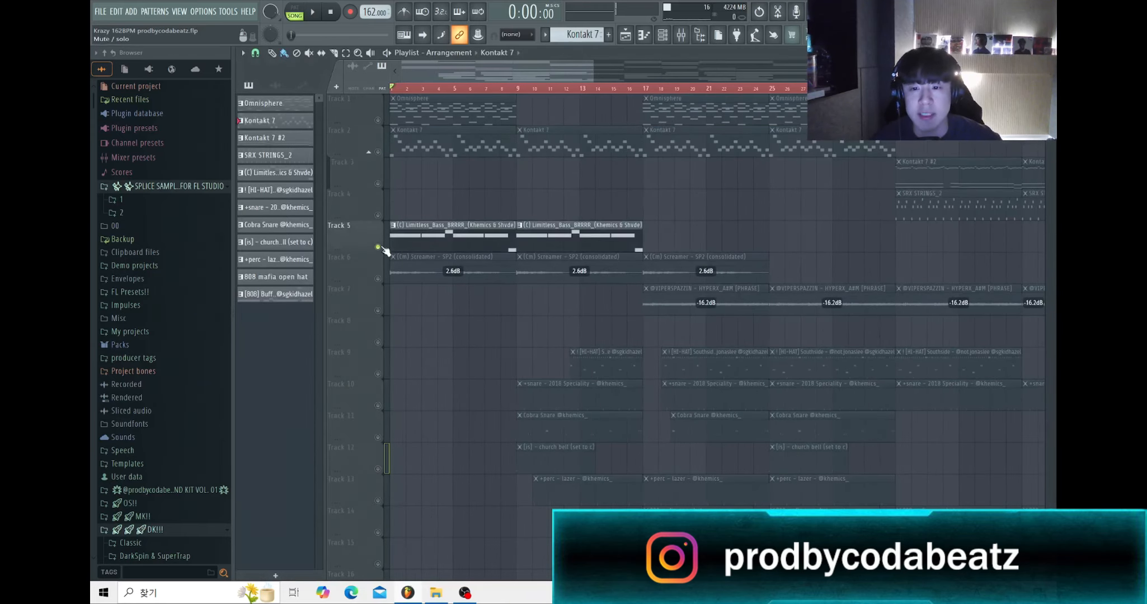
Step: Open the Limitless_Bass_BRRRR clip's piano roll, play the soloed bass melody, and stop playback and close the piano roll
scroll(367, 241, "up", 5)
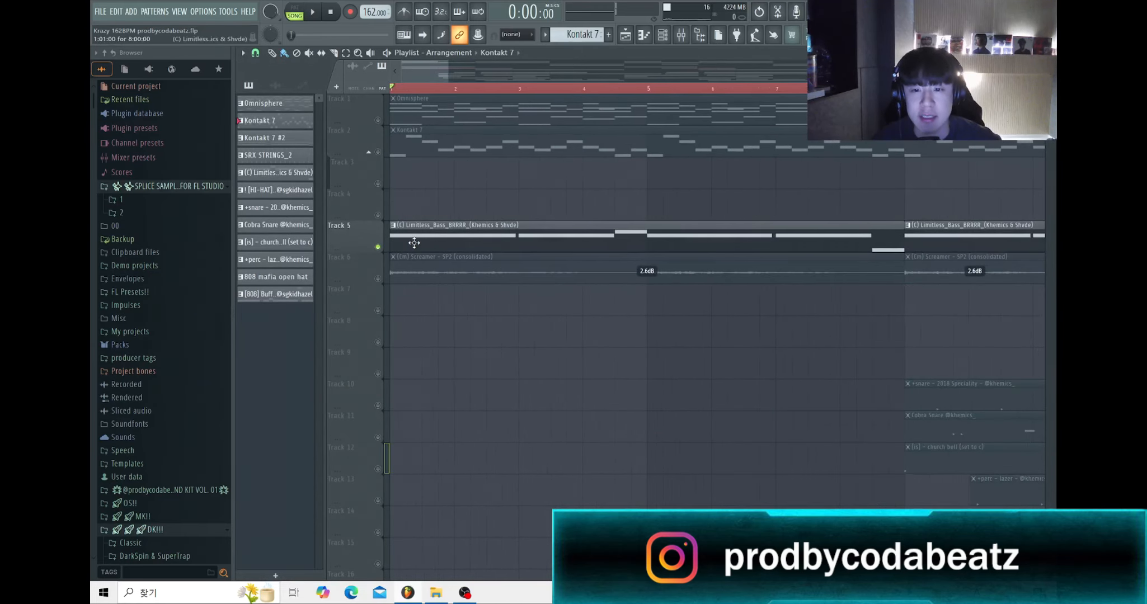
scroll(414, 242, "down", 1)
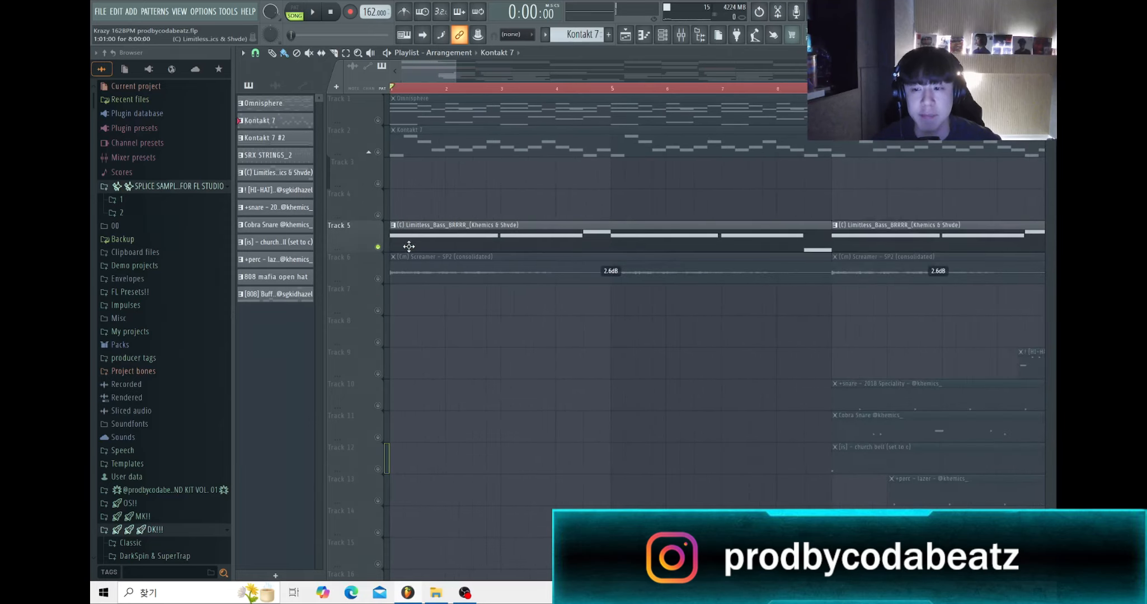
scroll(459, 242, "down", 1)
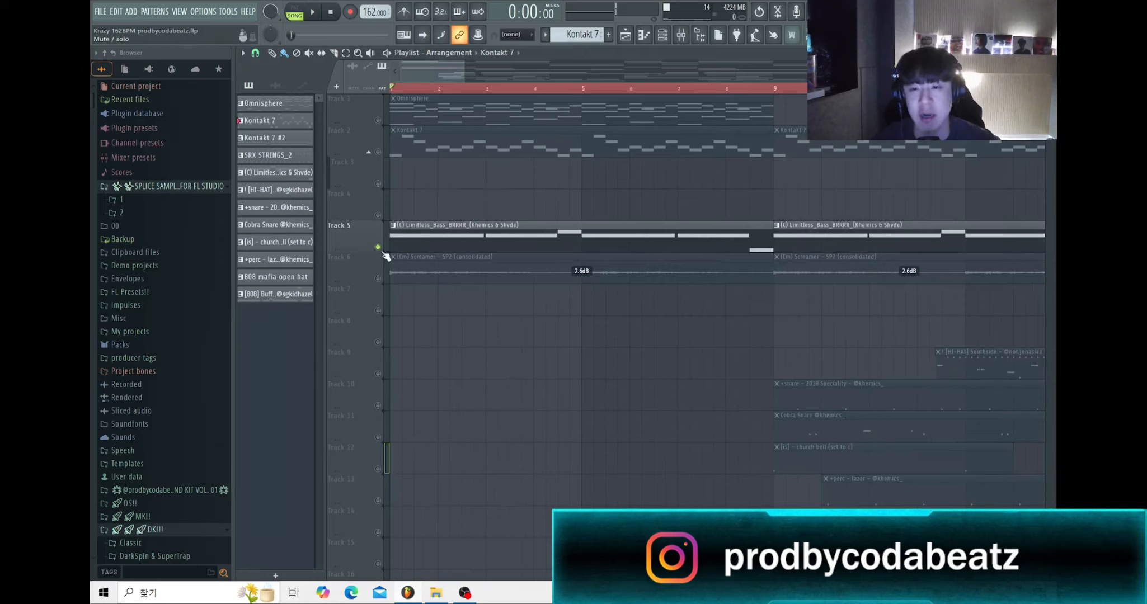
double_click(434, 243)
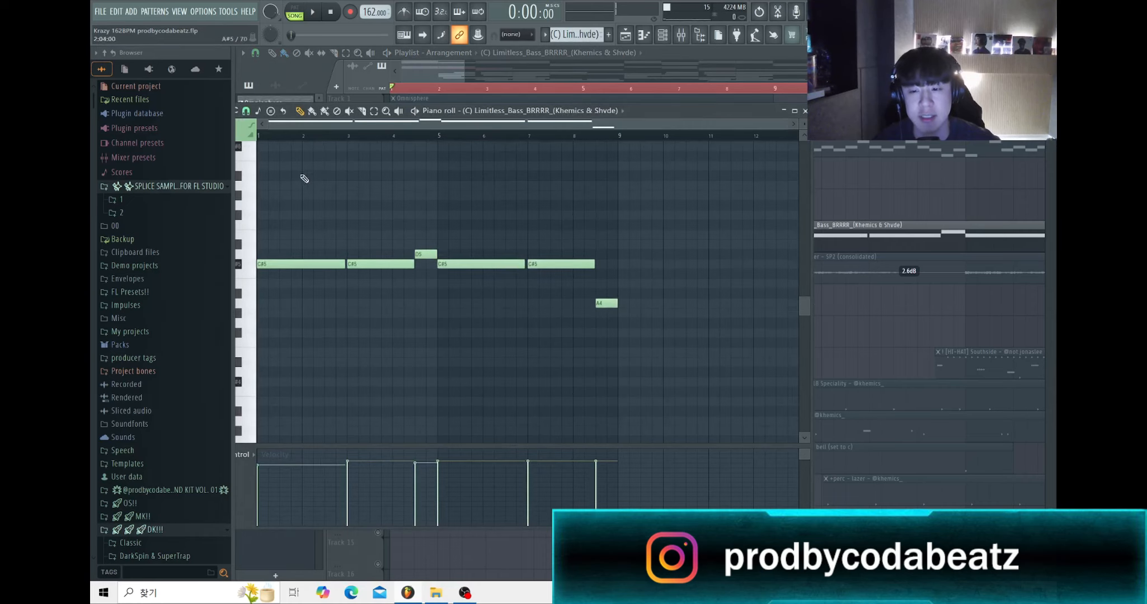
key("space")
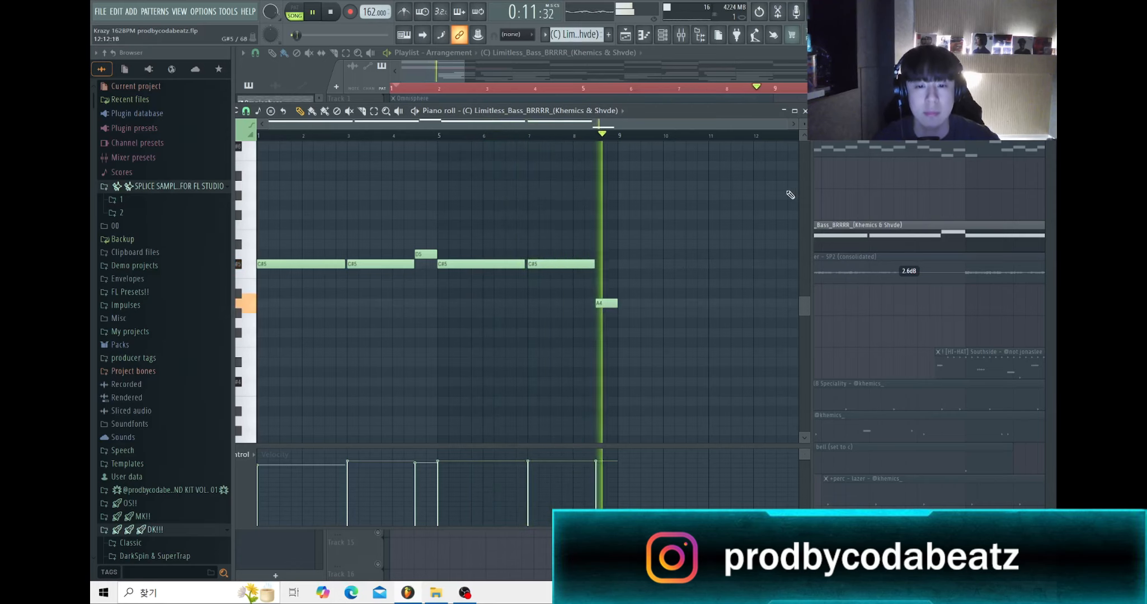
key("space")
left_click(805, 111)
Step: Check the effect slots of the Limitless_Bass_BRRRR insert in the mixer and close the mixer
left_click(694, 35)
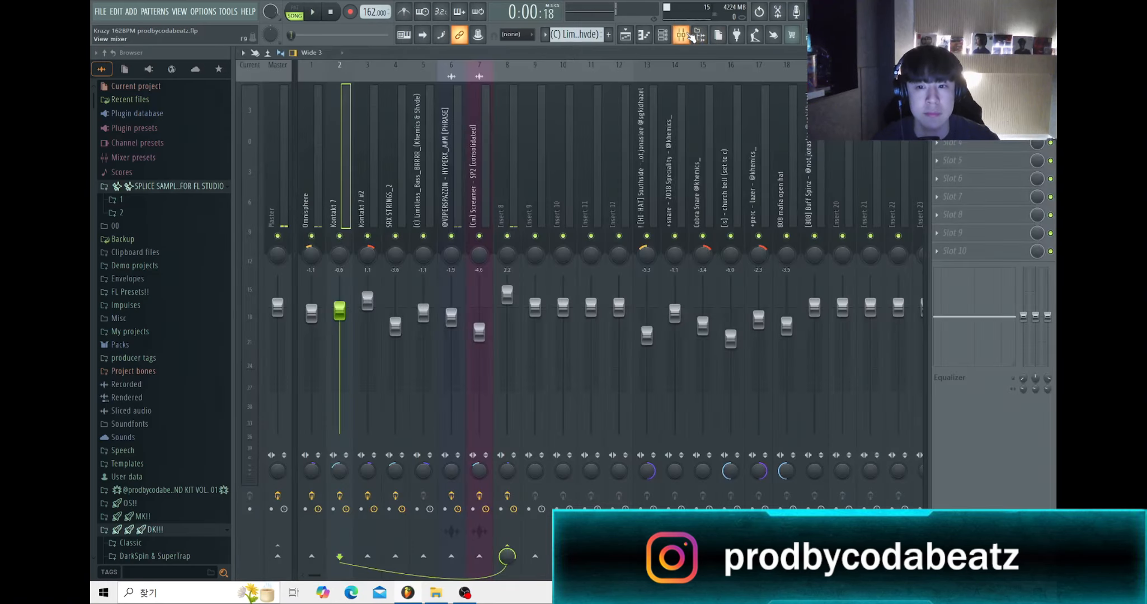
left_click(373, 210)
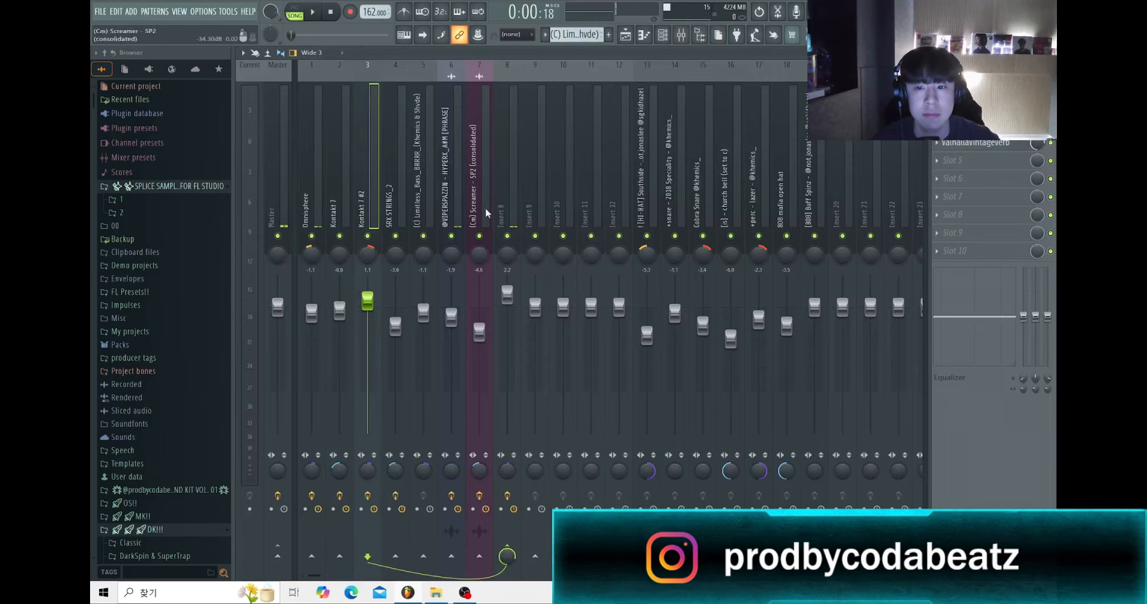
left_click(417, 215)
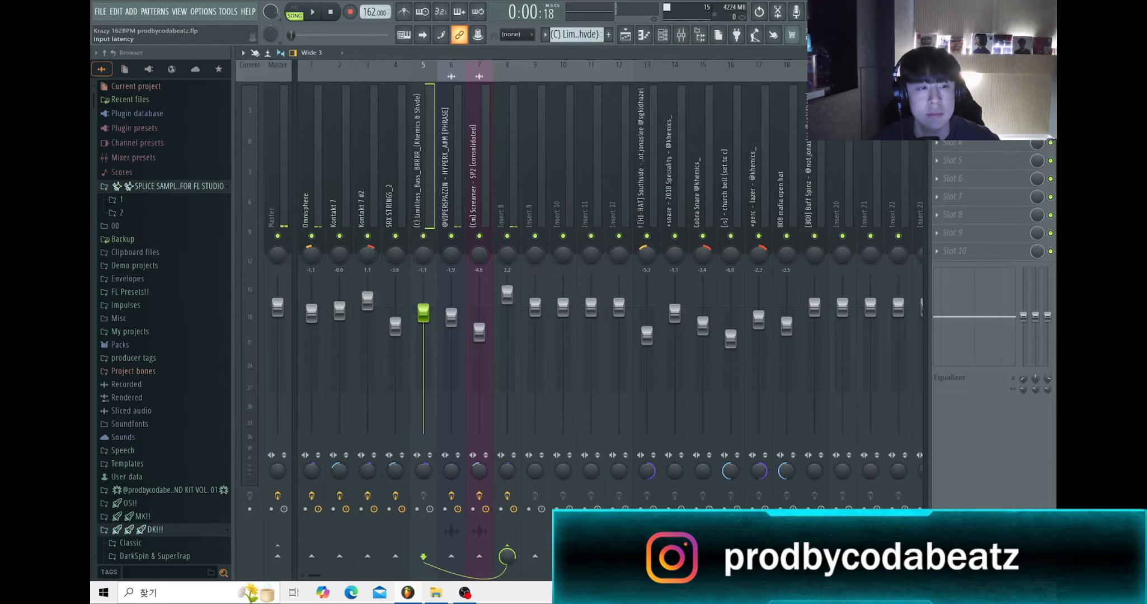
left_click(1049, 52)
Step: Solo Track 6 with the Screamer - SP2 clips in the playlist and play it
scroll(577, 205, "down", 5)
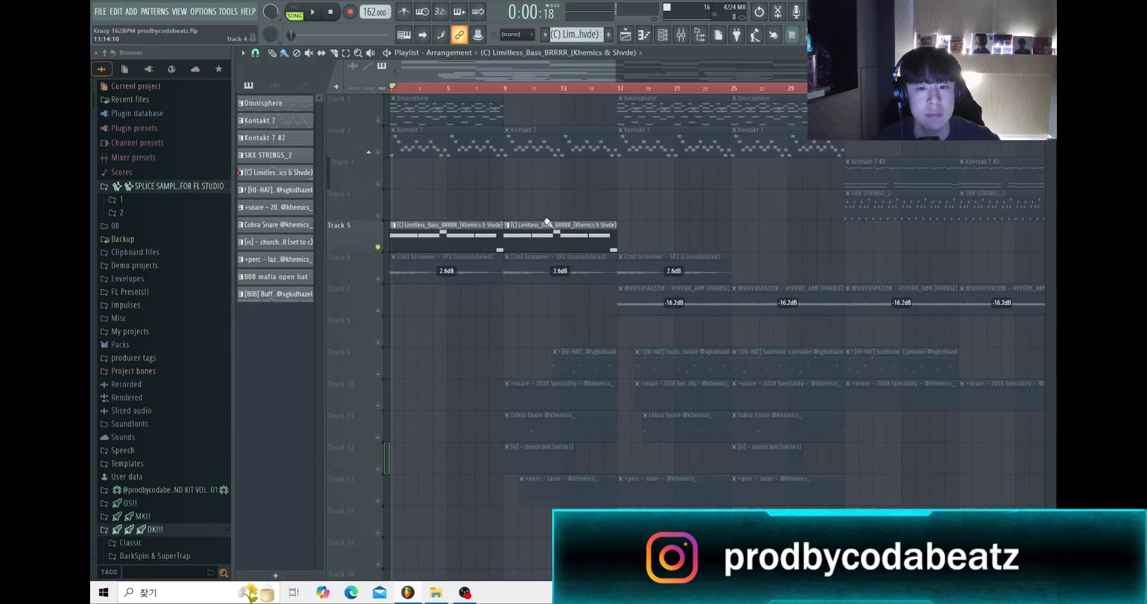
scroll(546, 220, "down", 1)
right_click(378, 247)
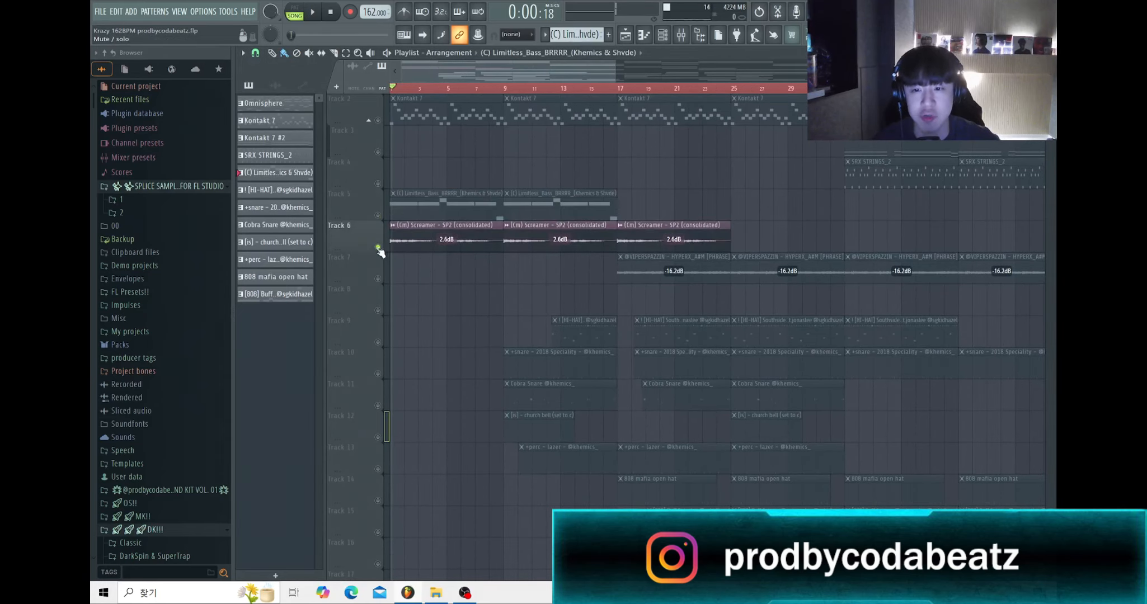
scroll(357, 254, "up", 3)
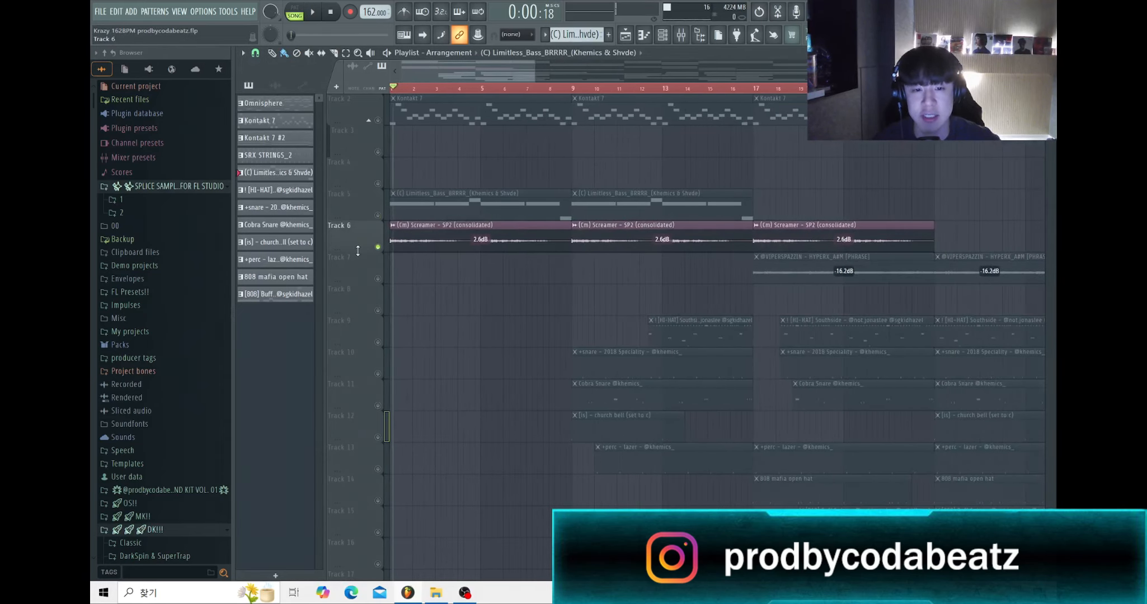
scroll(347, 262, "up", 2)
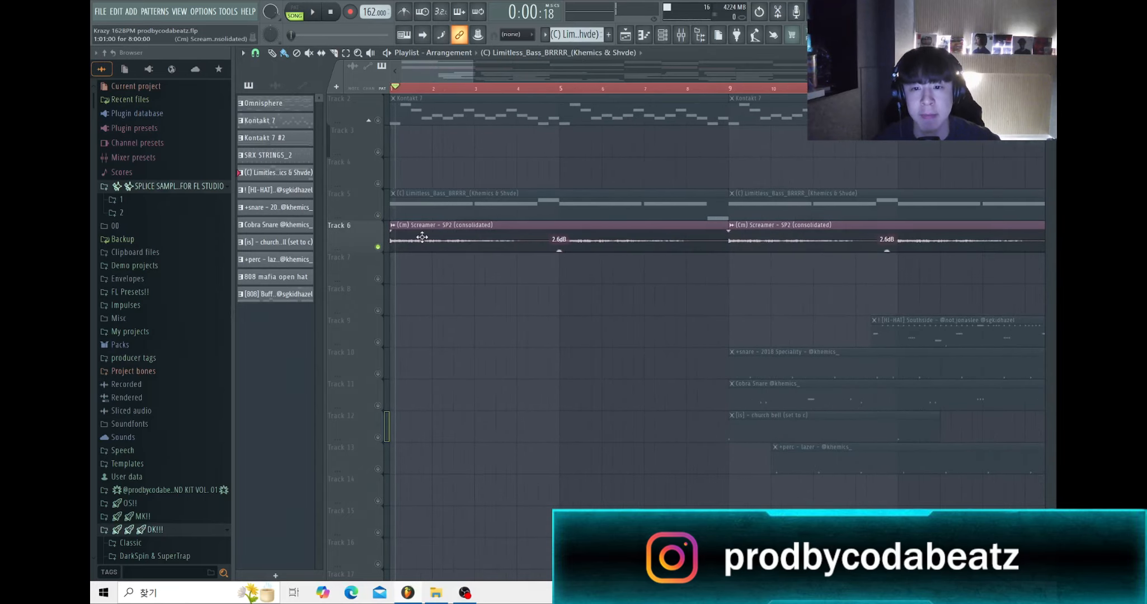
scroll(385, 223, "up", 2)
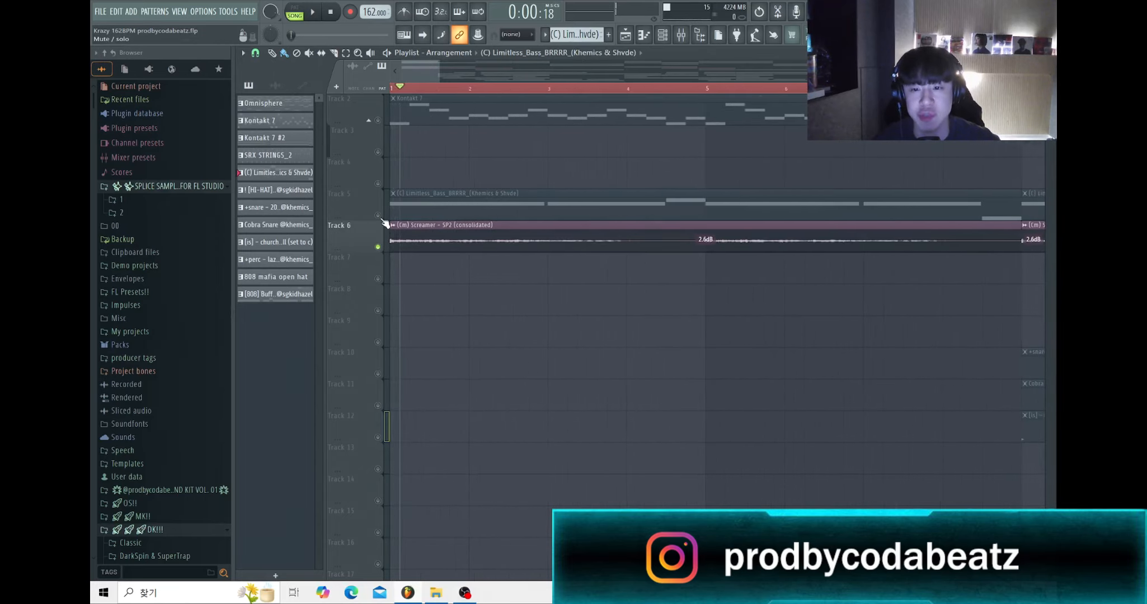
scroll(386, 225, "down", 2)
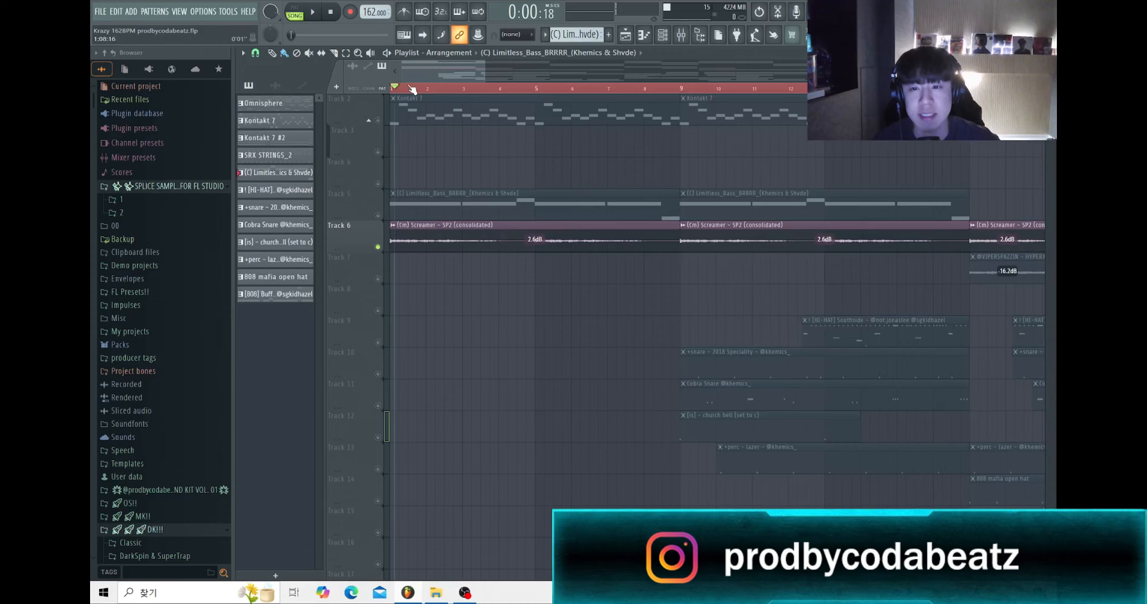
key("space")
scroll(391, 91, "down", 2)
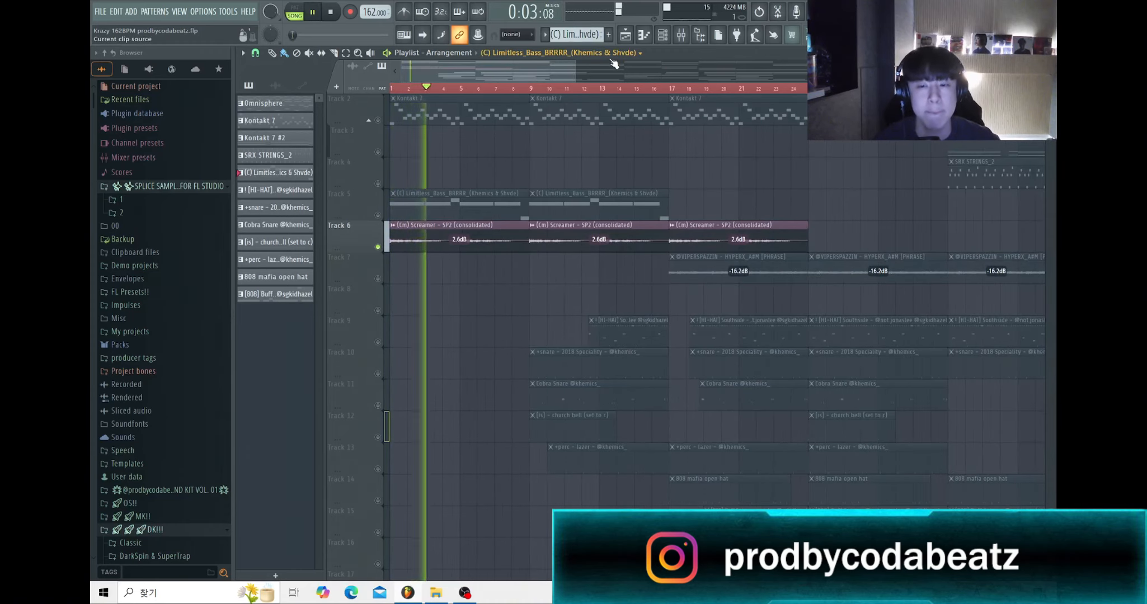
Step: Stop playback and inspect ShaperBox 3's Width and Pan curves on the Screamer - SP2 mixer insert
left_click(682, 36)
key("space")
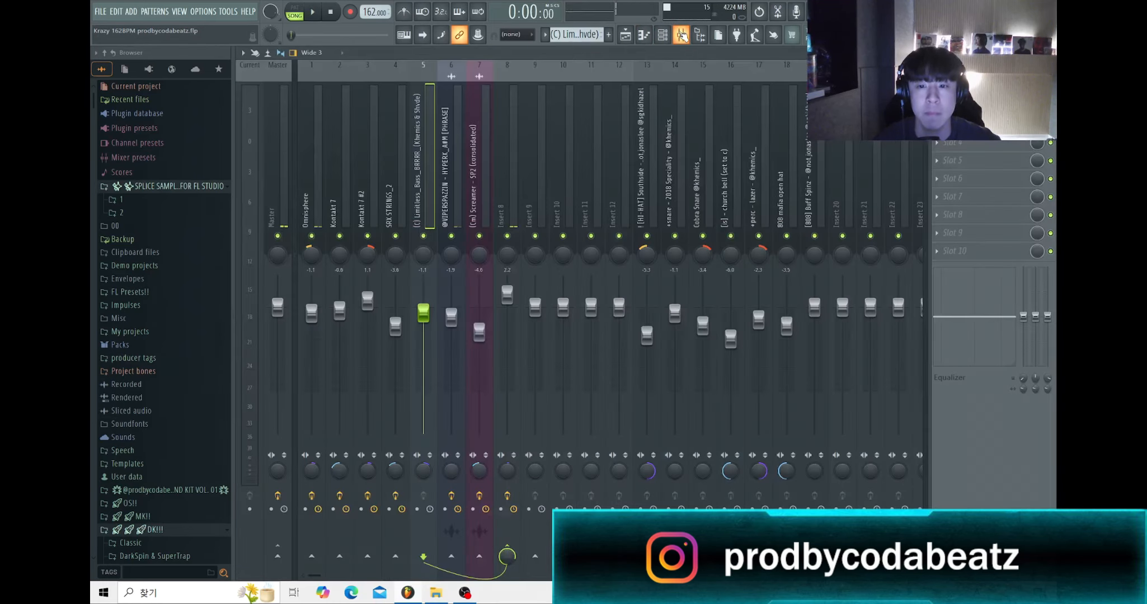
left_click(476, 199)
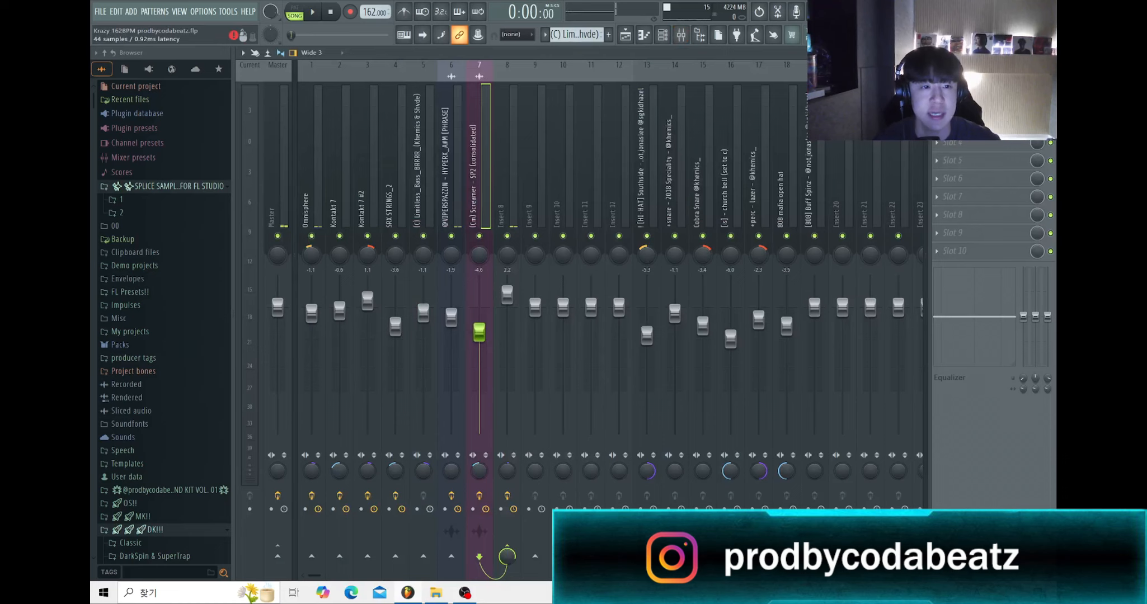
left_click(960, 107)
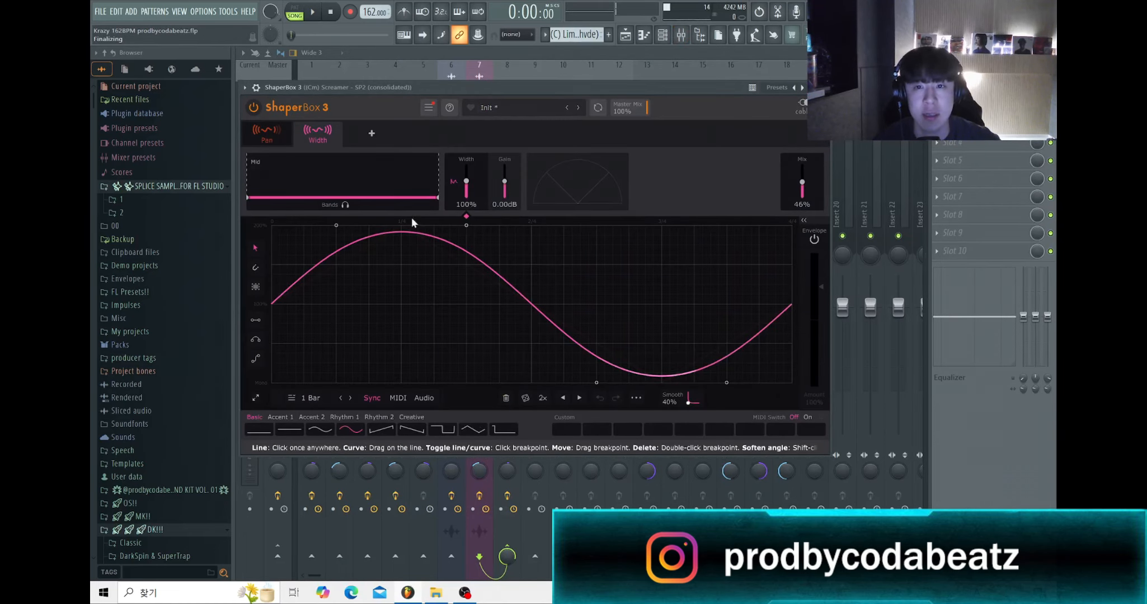
left_click(265, 138)
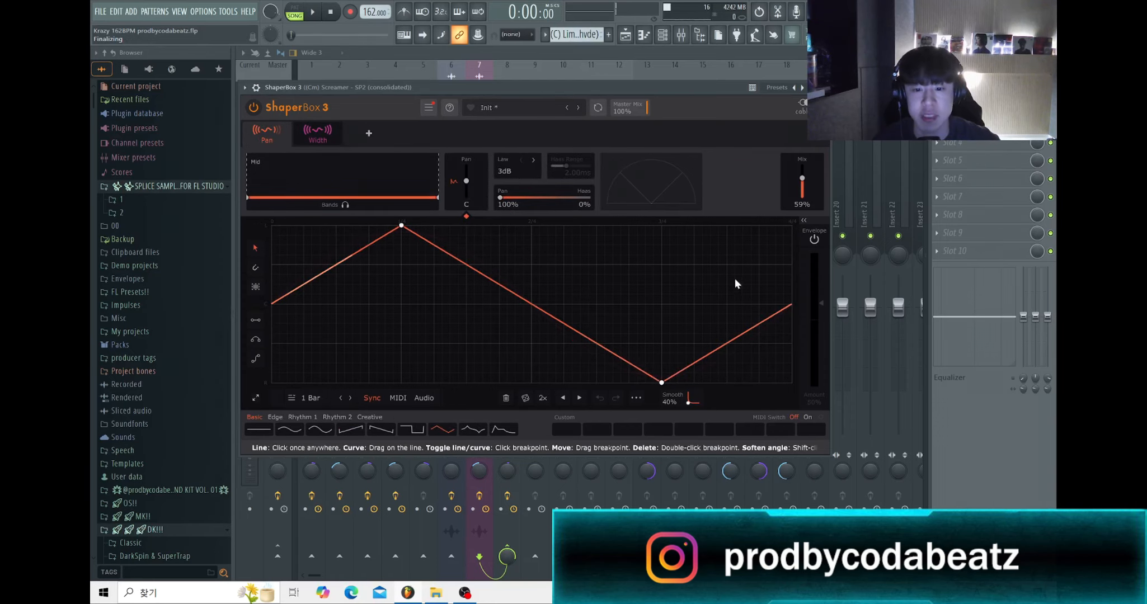
left_click(825, 87)
Step: Inspect the Fruity Parametric EQ 2 curve on the Screamer - SP2 insert, and close the equalizer and mixer
left_click(960, 125)
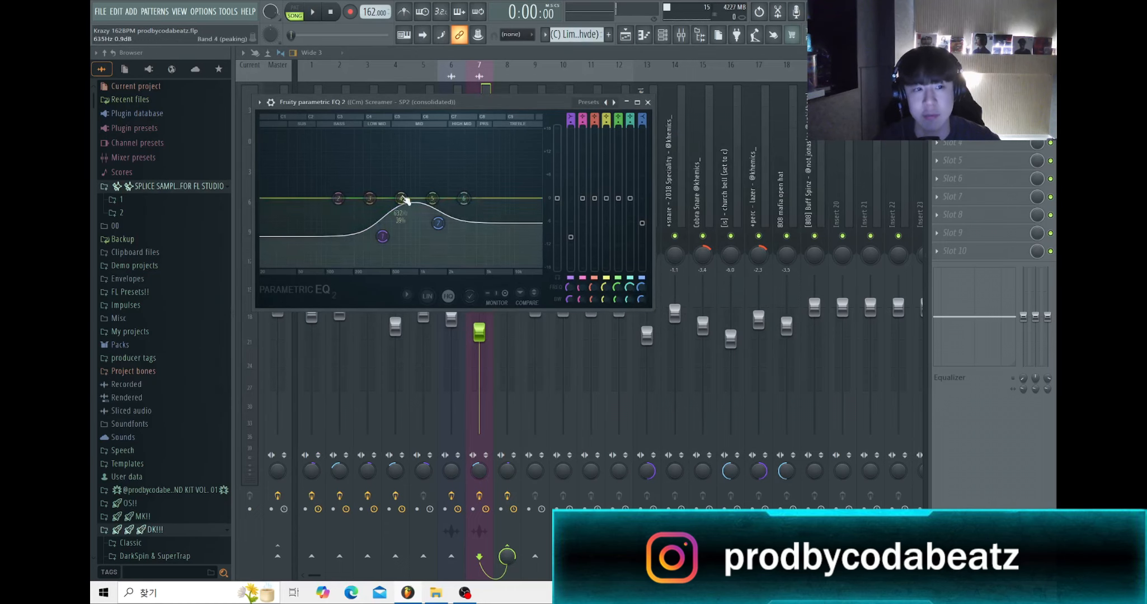
left_click(648, 102)
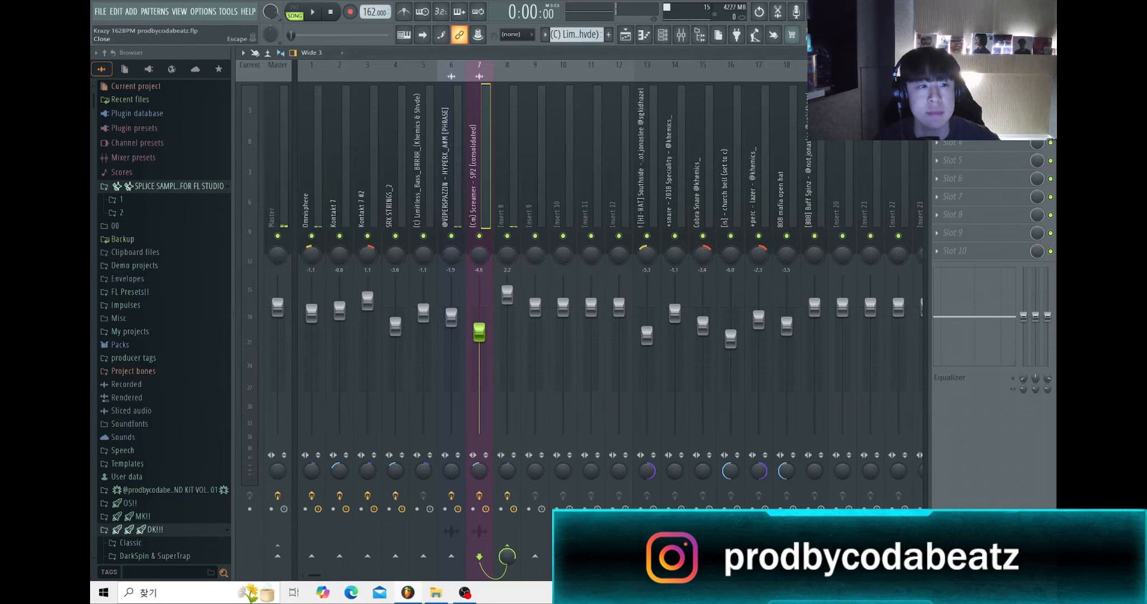
left_click(1050, 53)
Step: Move the playhead to bar 33 and solo Track 3 with the Kontakt 7 #2 clips in the playlist
scroll(555, 241, "down", 4)
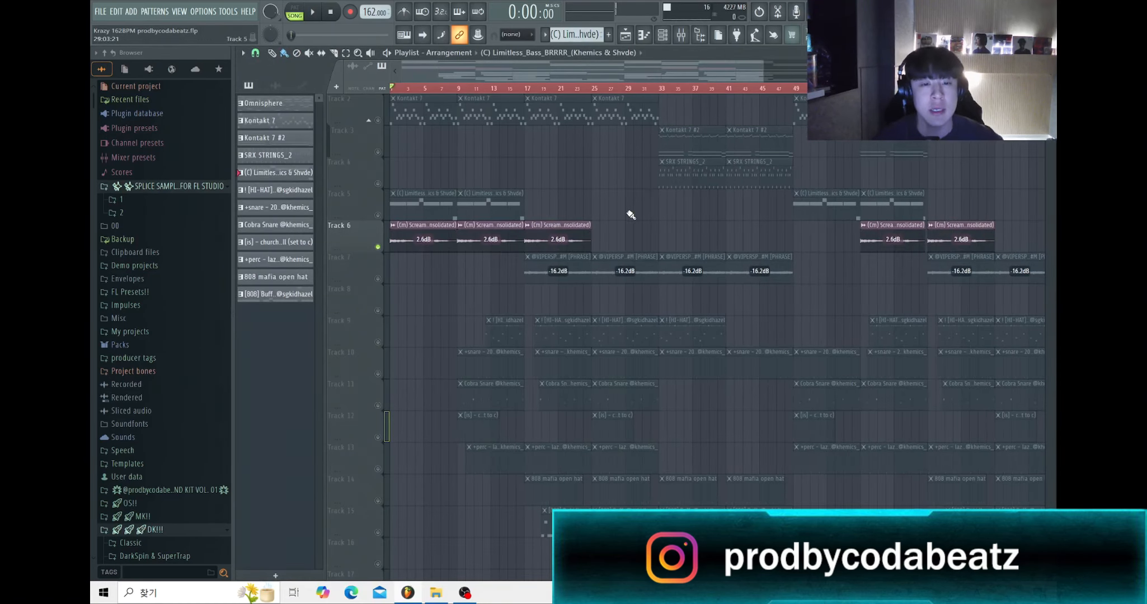
left_click(661, 88)
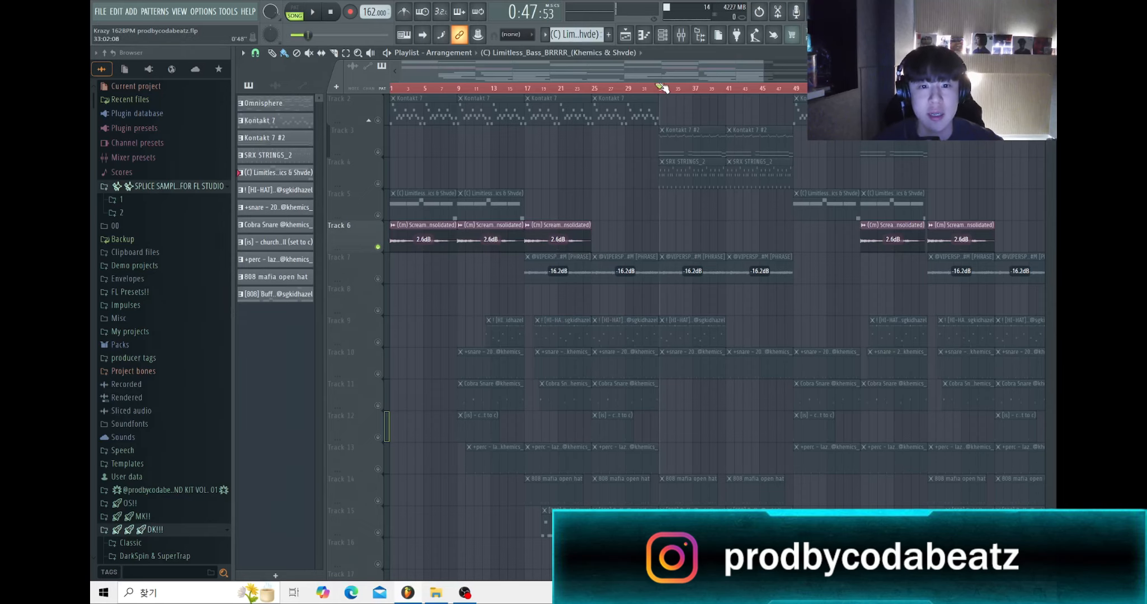
right_click(379, 152)
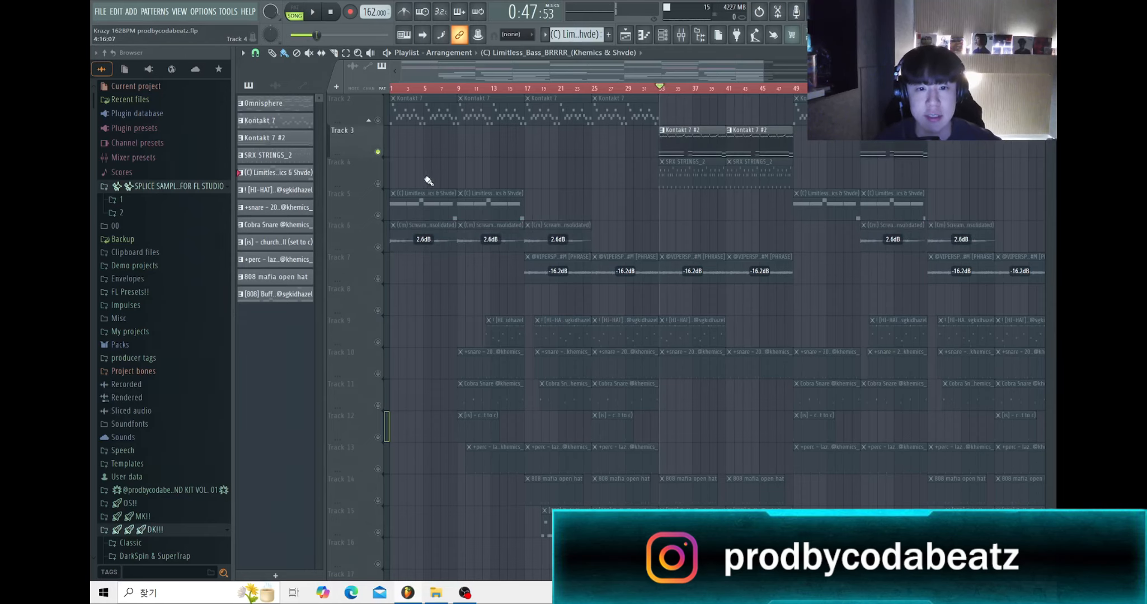
scroll(682, 168, "down", 2, "ctrl")
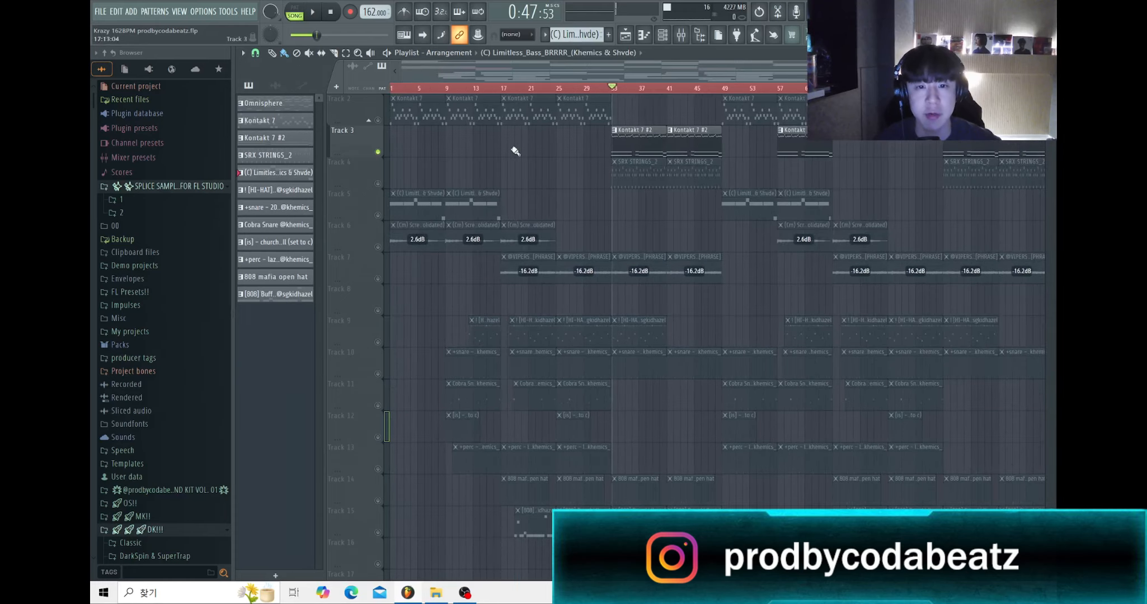
scroll(552, 153, "up", 2, "ctrl")
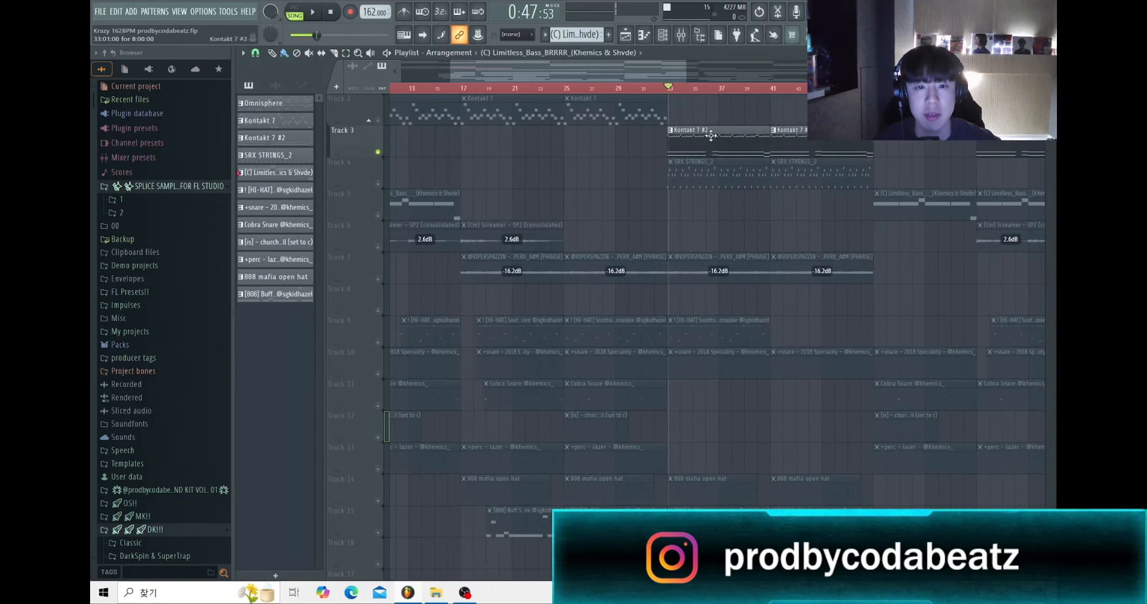
Step: Open the Kontakt 7 #2 channel's instrument, switch from the library browser to The Grandeur, and reposition its window
left_click(662, 34)
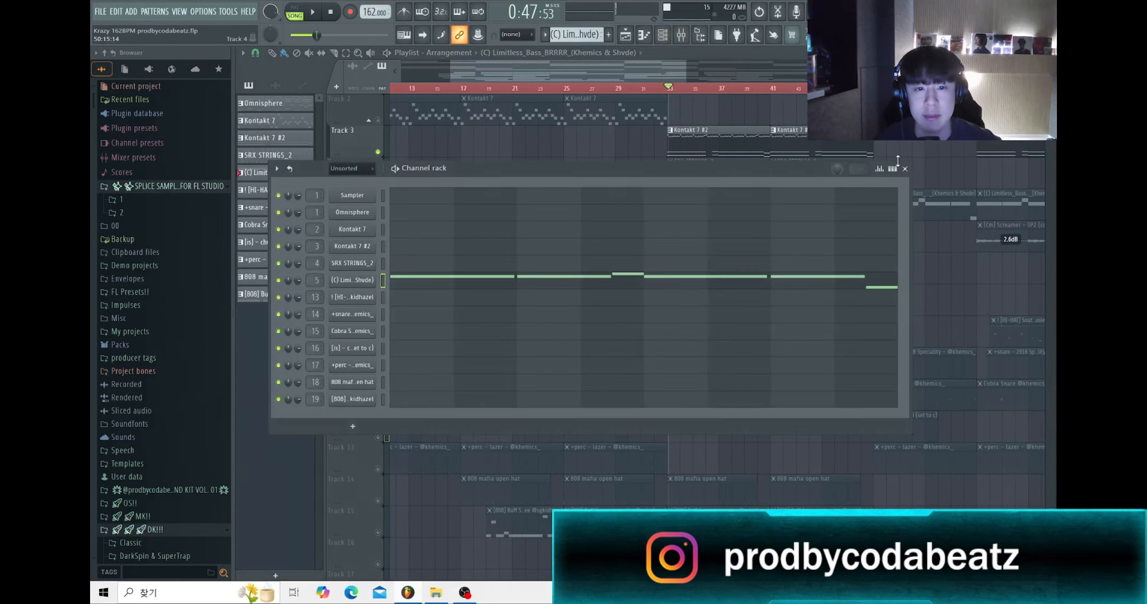
left_click(905, 168)
left_click(663, 35)
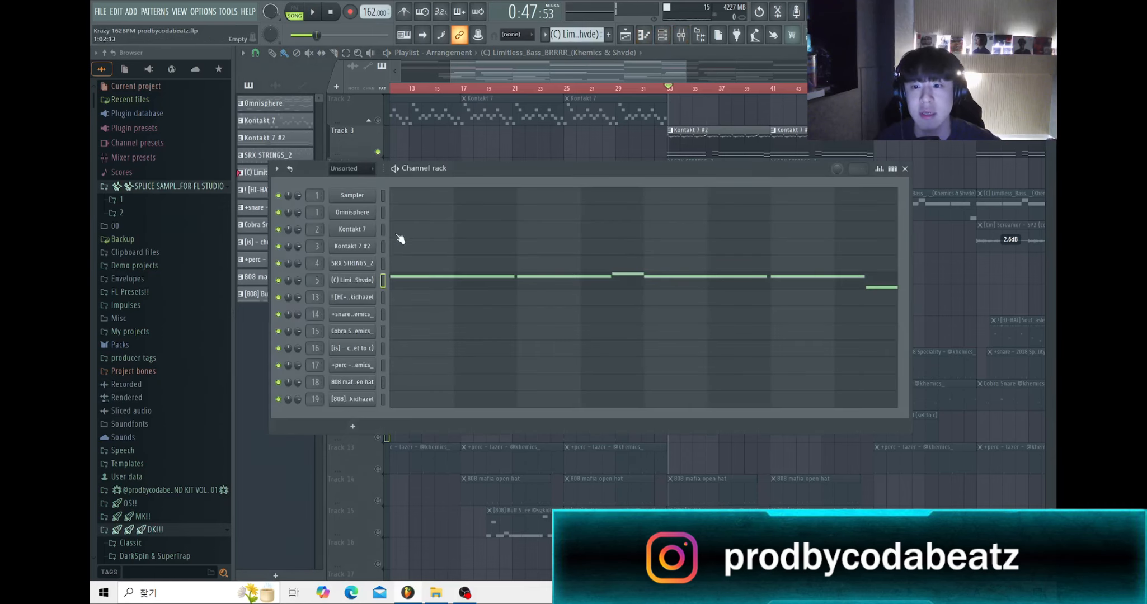
left_click(365, 247)
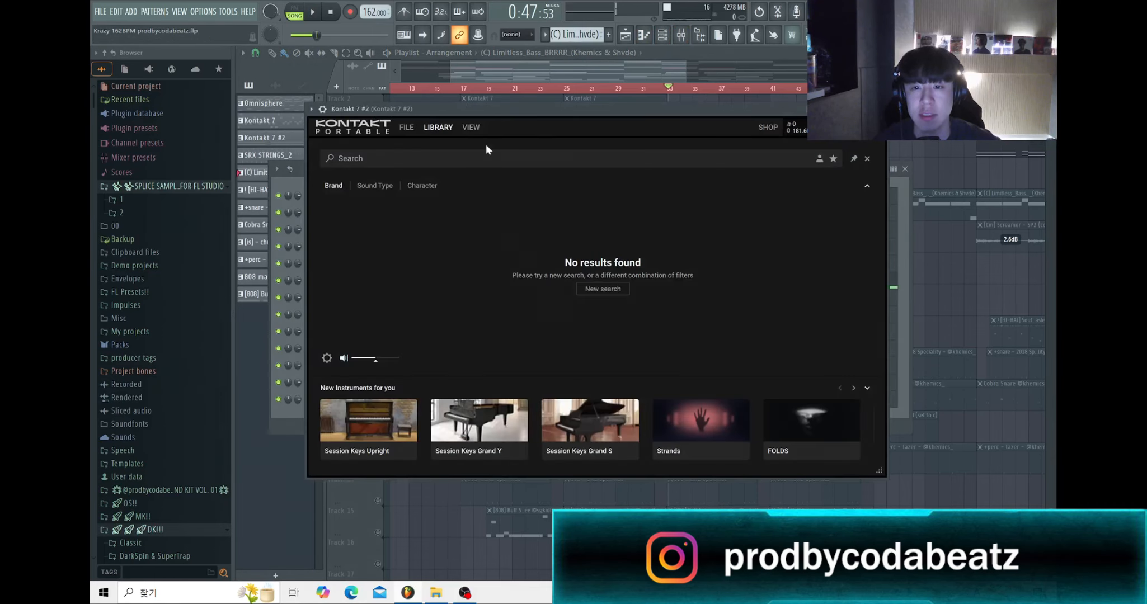
left_click(448, 128)
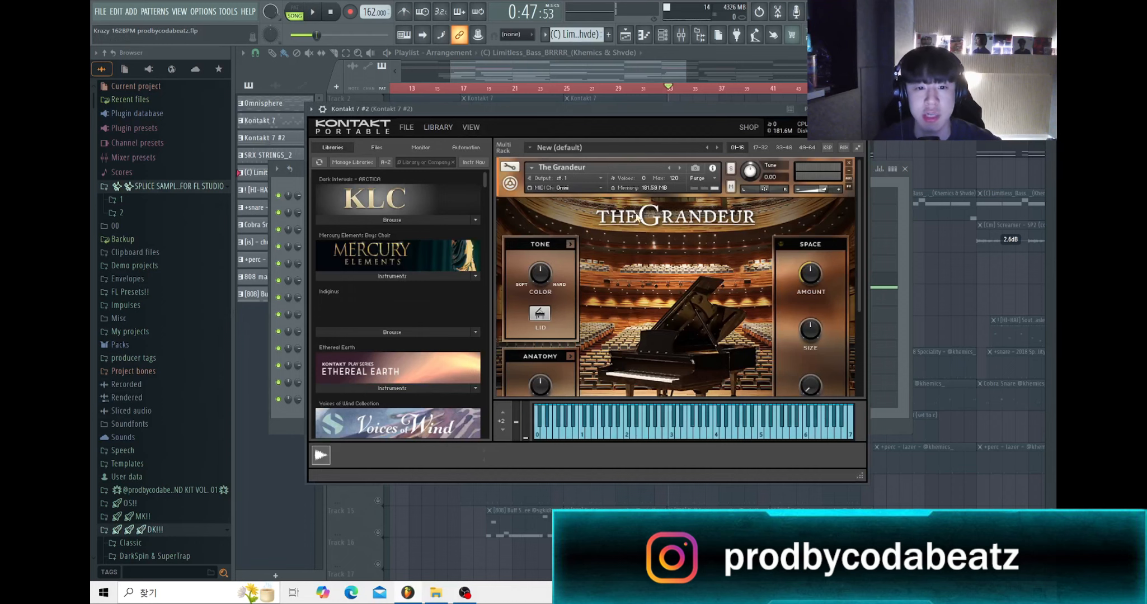
left_click_drag(611, 107, 626, 73)
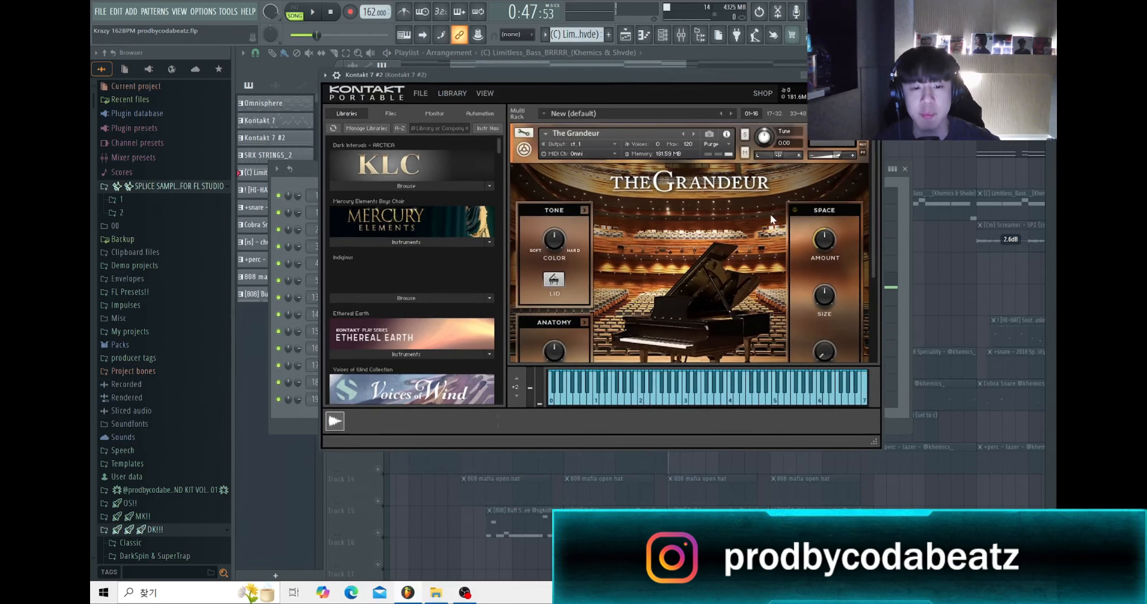
Step: Look over The Grandeur piano's Tone, Anatomy and Space controls, and close the instrument and channel rack
scroll(772, 274, "down", 1)
scroll(766, 280, "down", 1)
scroll(720, 258, "down", 2)
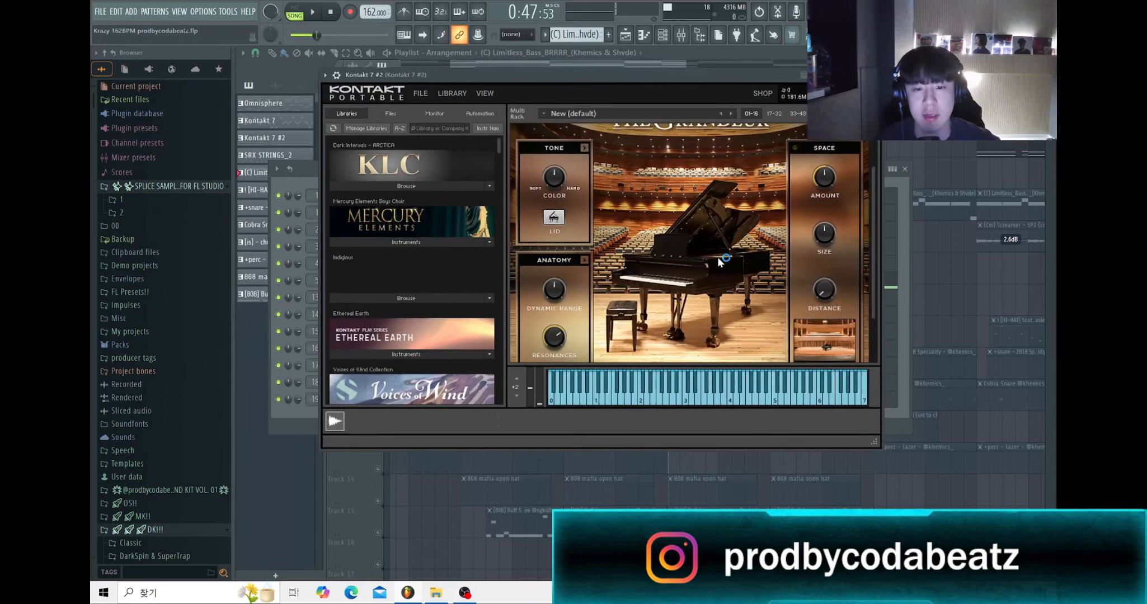
scroll(693, 242, "up", 2)
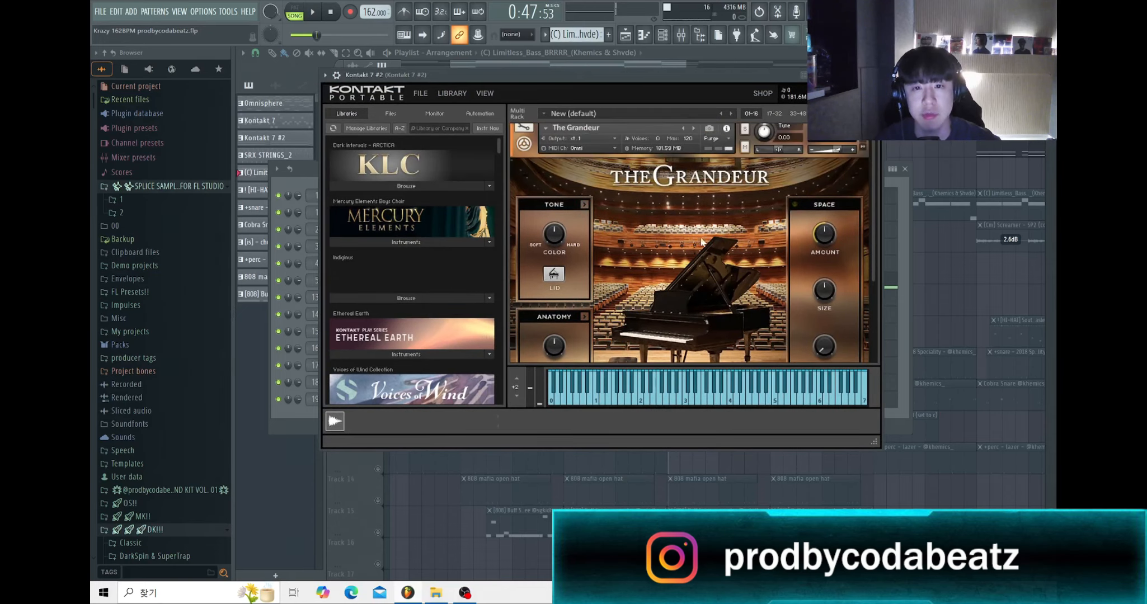
left_click(874, 74)
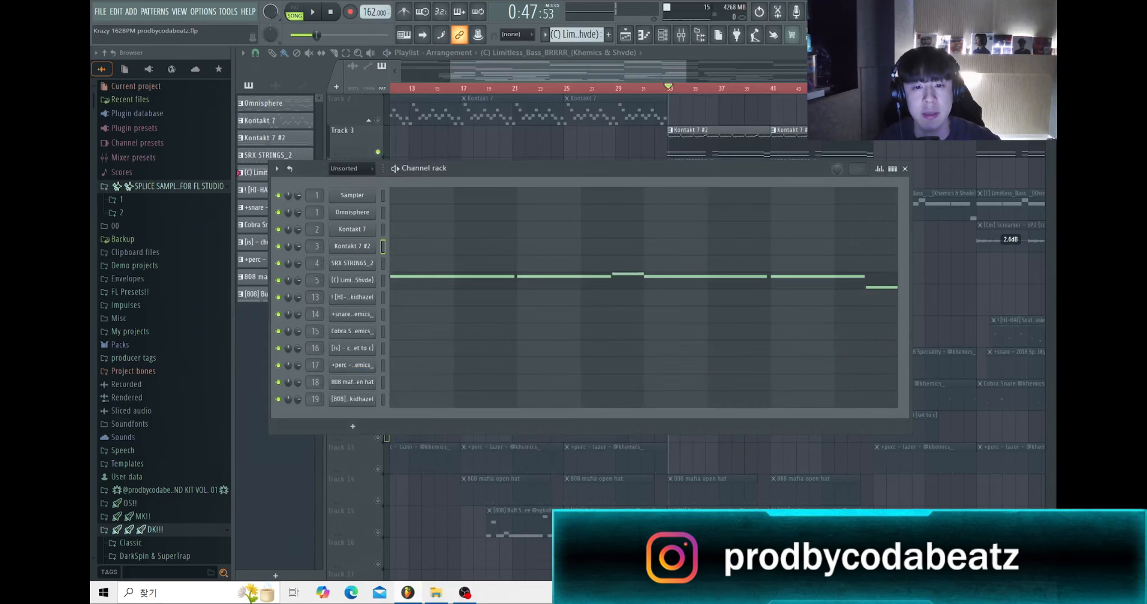
left_click(905, 169)
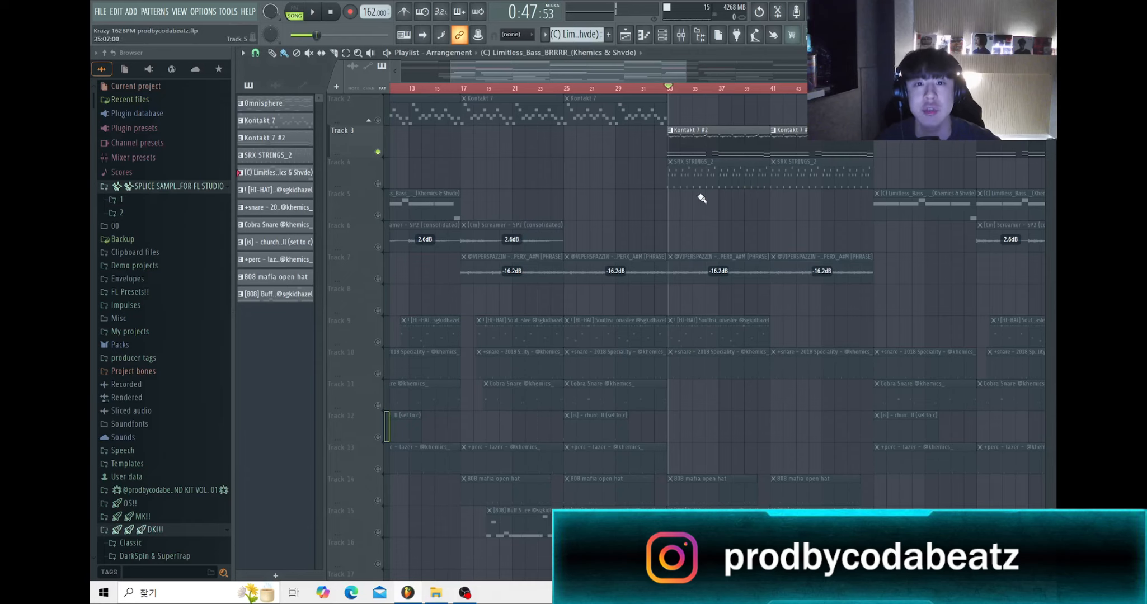
Step: Solo Track 4 in the playlist and open the SRX STRINGS_2 pattern in the piano roll
left_click(378, 184, "ctrl")
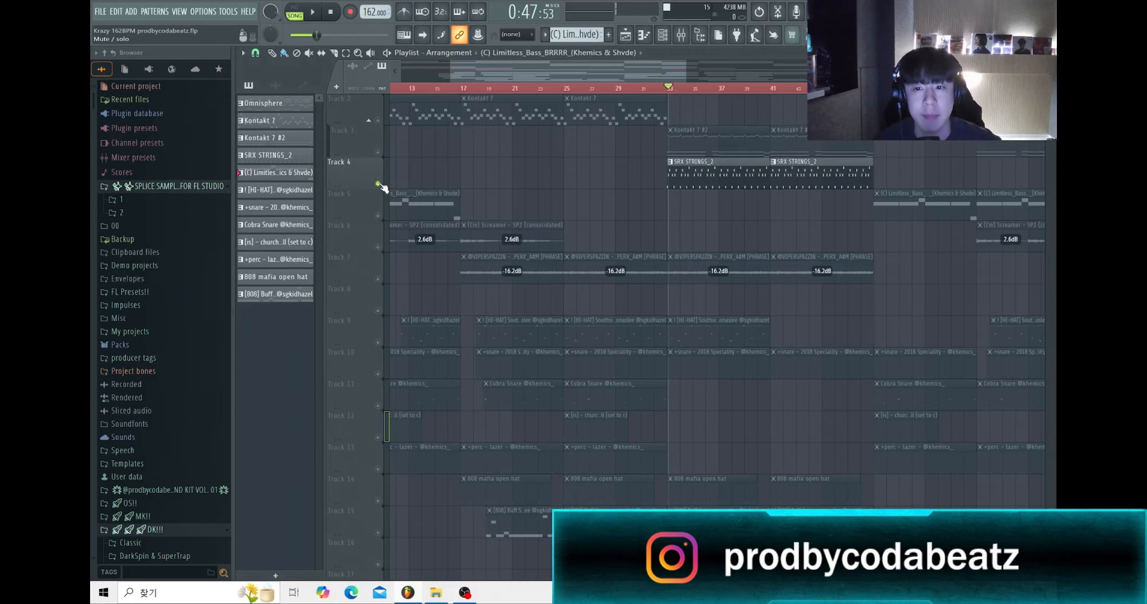
scroll(584, 194, "down", 2)
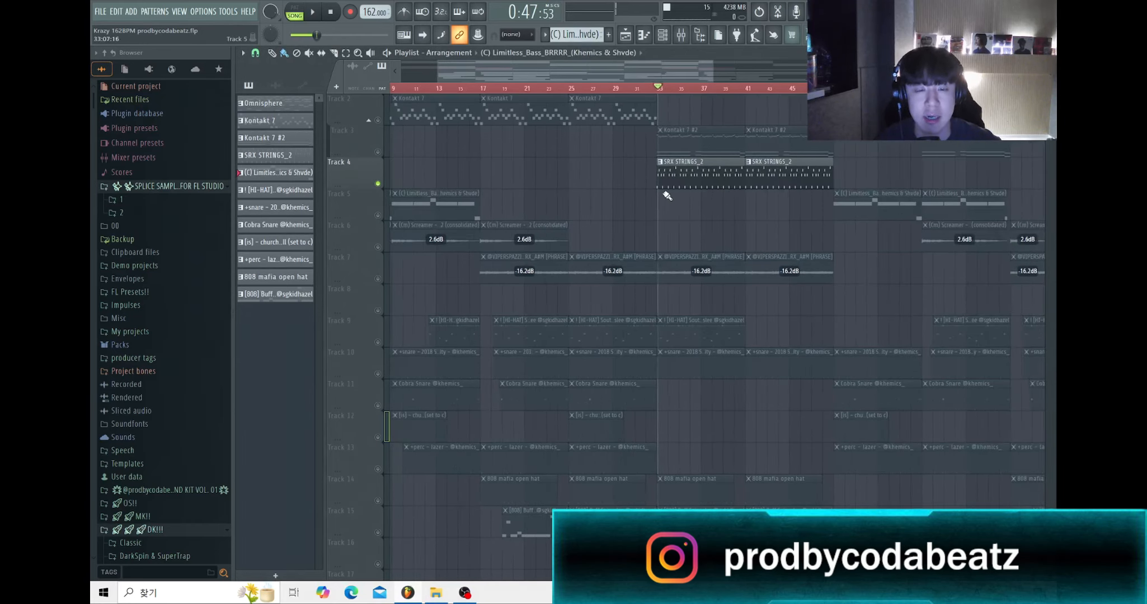
scroll(597, 197, "up", 2)
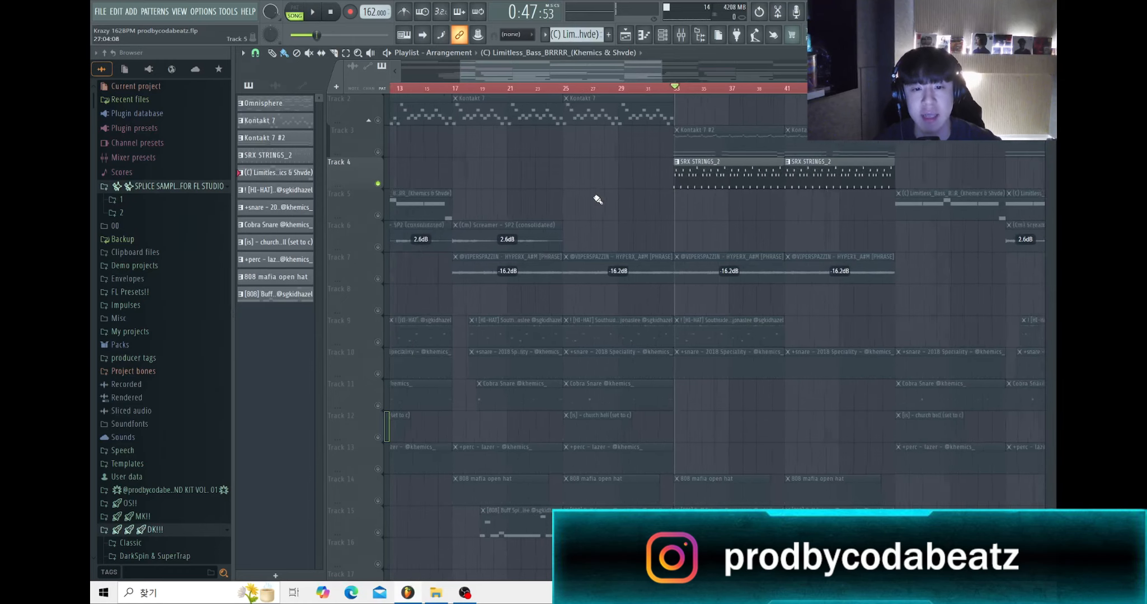
double_click(704, 173)
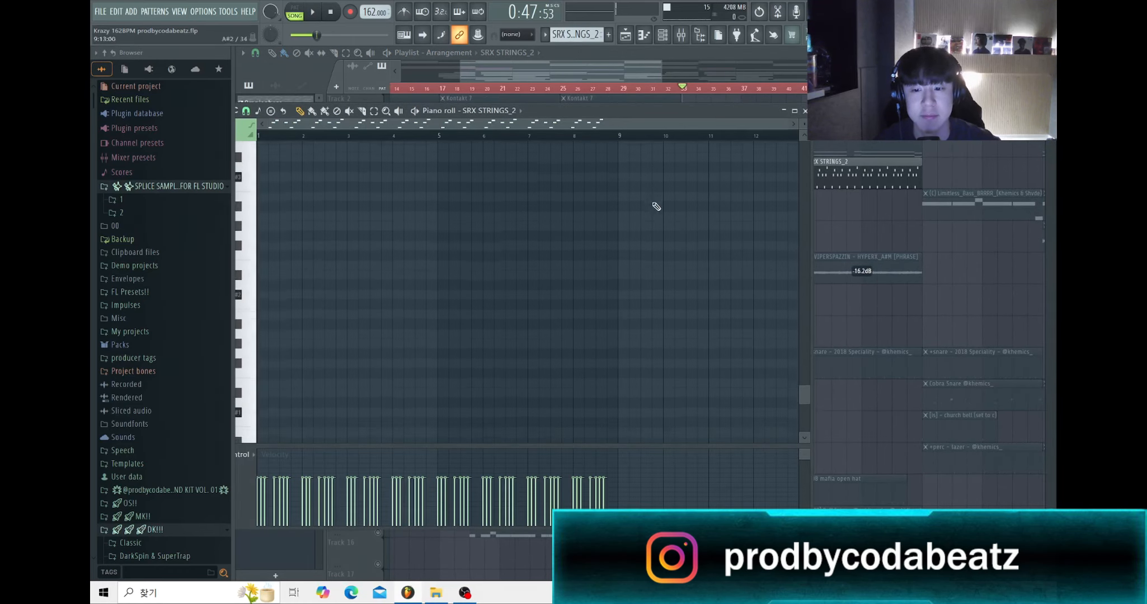
Step: Check the patch on the SRX STRINGS_2 channel's Roland instrument, and close the plugin and channel rack
left_click(662, 35)
left_click(352, 263)
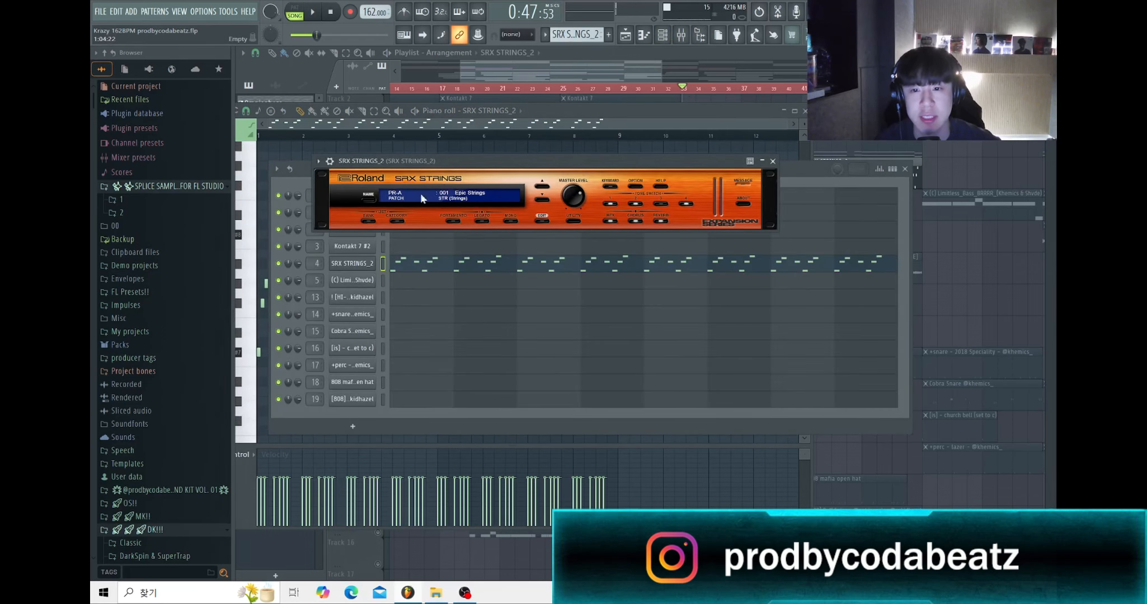
left_click(773, 161)
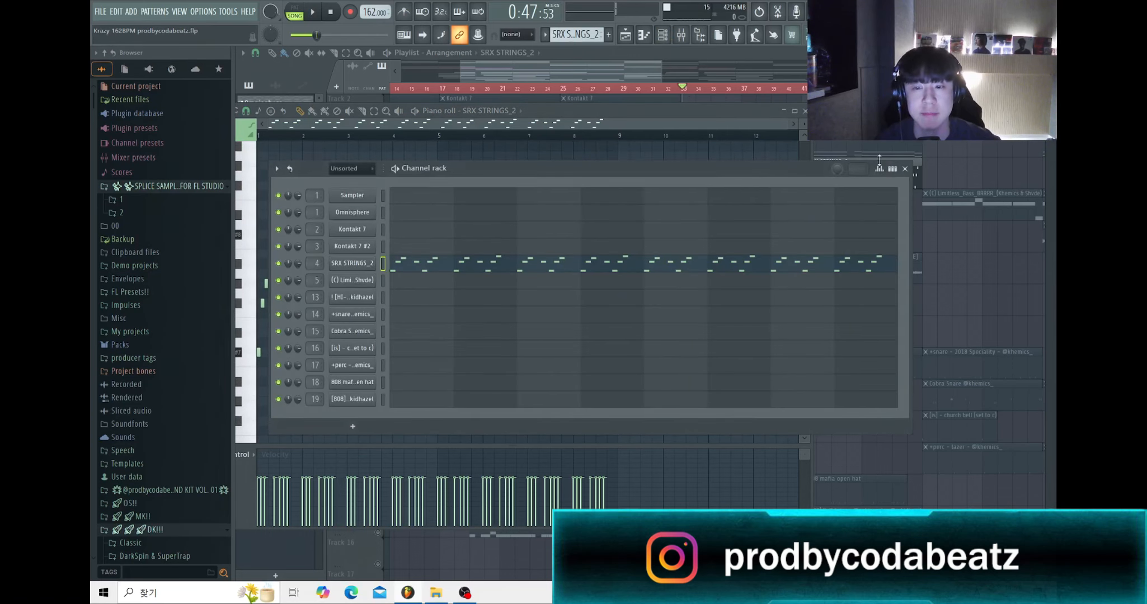
left_click(905, 169)
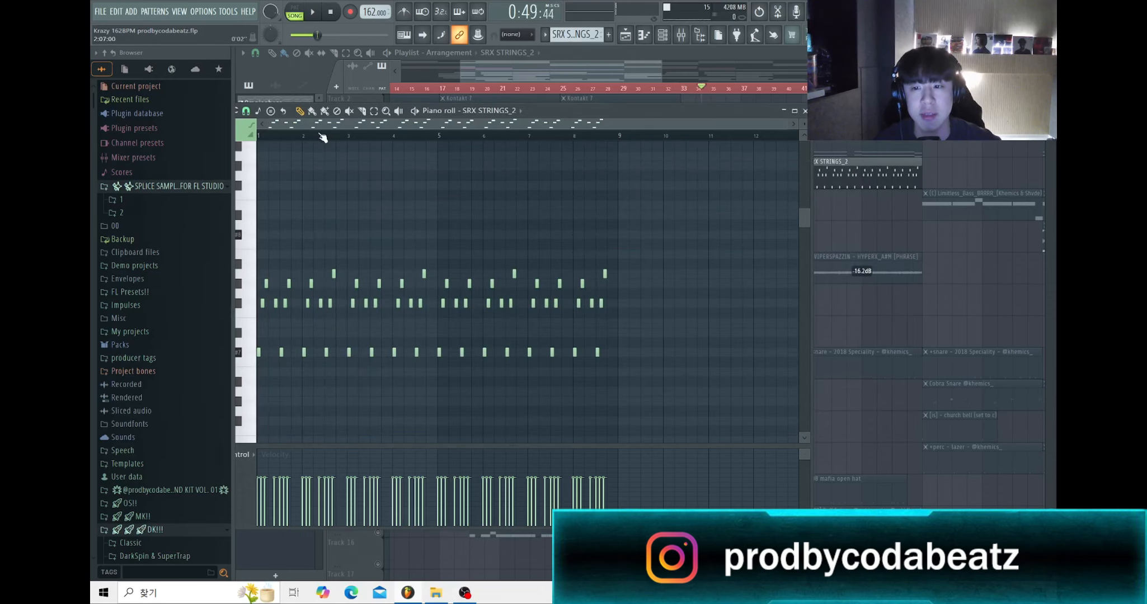
Step: Play back the SRX STRINGS_2 notes in the piano roll, stop playback and close the piano roll
key("space")
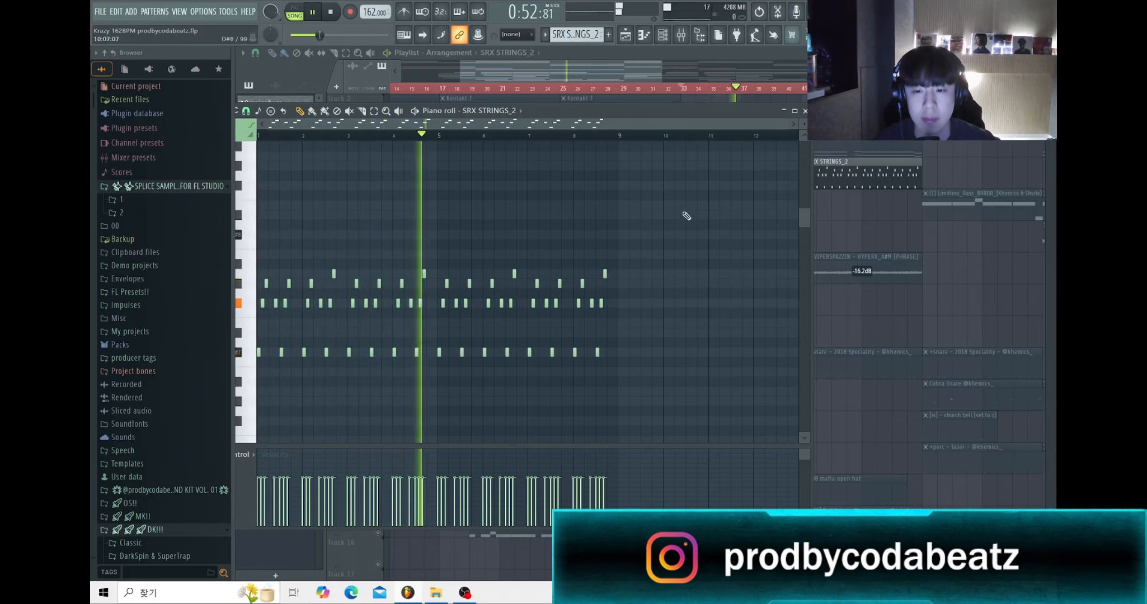
key("space")
key("F7")
Step: Solo Track 7 with the HYPERX phrase clips in the playlist
scroll(645, 195, "down", 2)
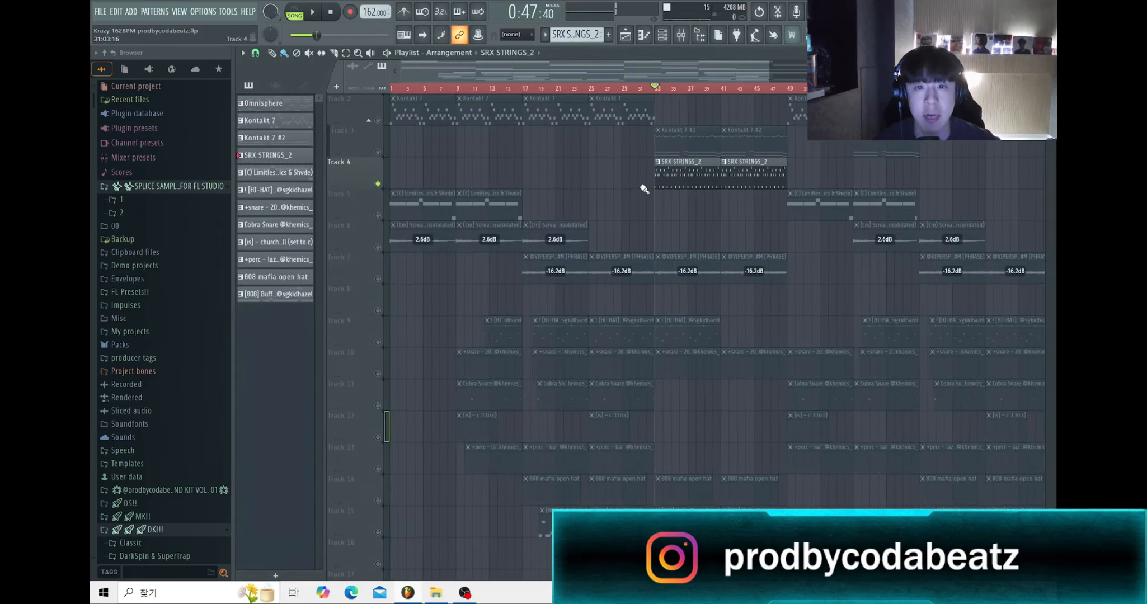
scroll(577, 233, "up", 3)
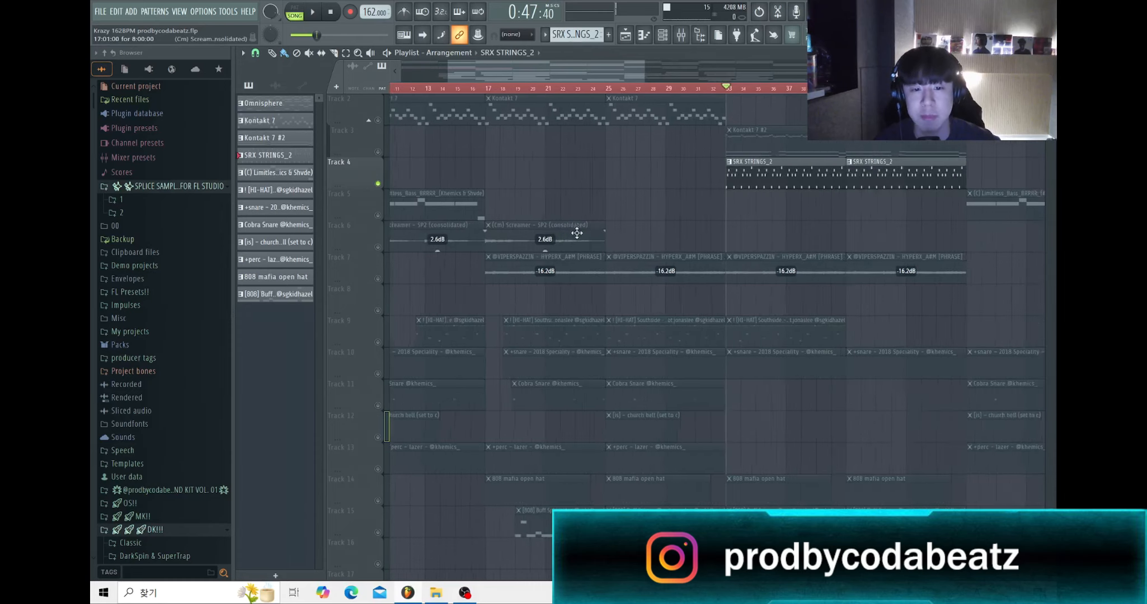
scroll(620, 240, "down", 3)
scroll(619, 241, "down", 1)
scroll(655, 243, "up", 4)
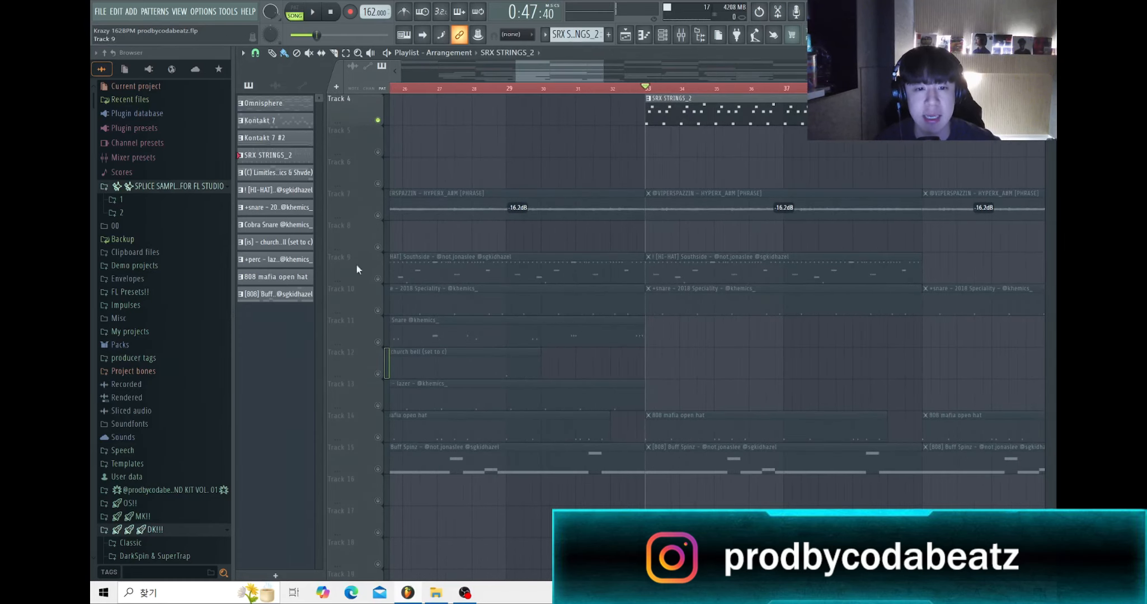
left_click(375, 216)
Step: Play the soloed HYPERX phrase sample from bar 33 and stop playback
scroll(386, 216, "down", 2)
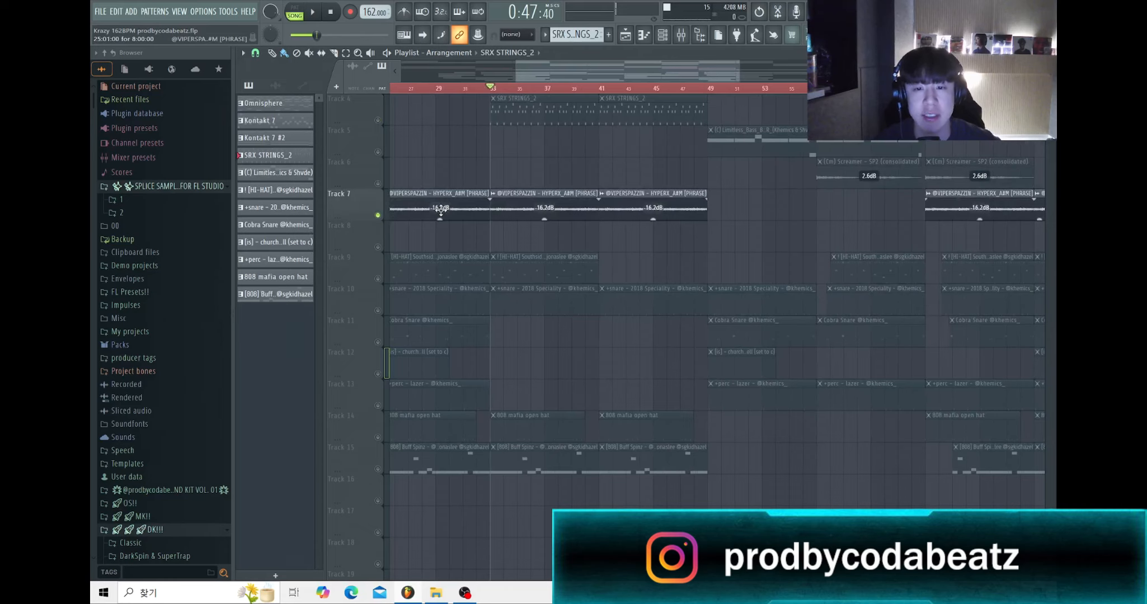
scroll(468, 228, "up", 1)
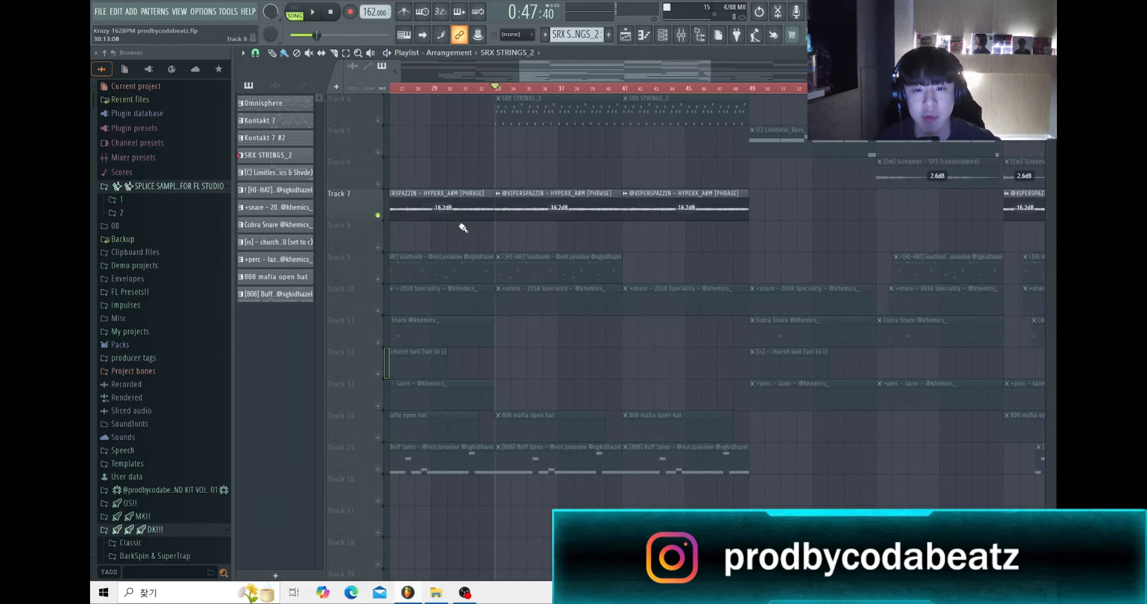
scroll(462, 228, "up", 1)
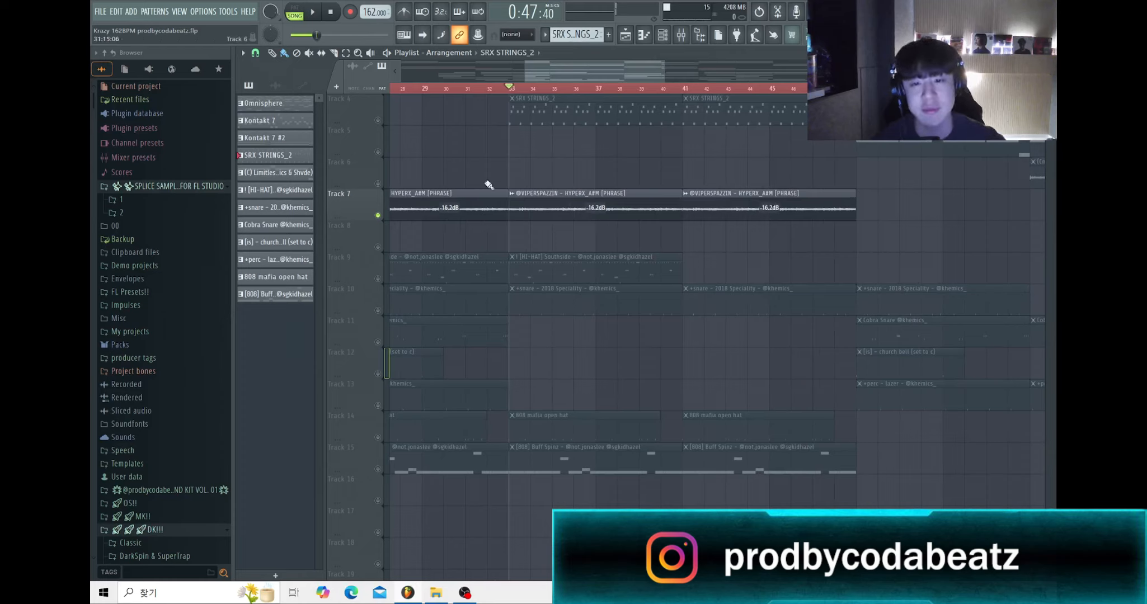
key("space")
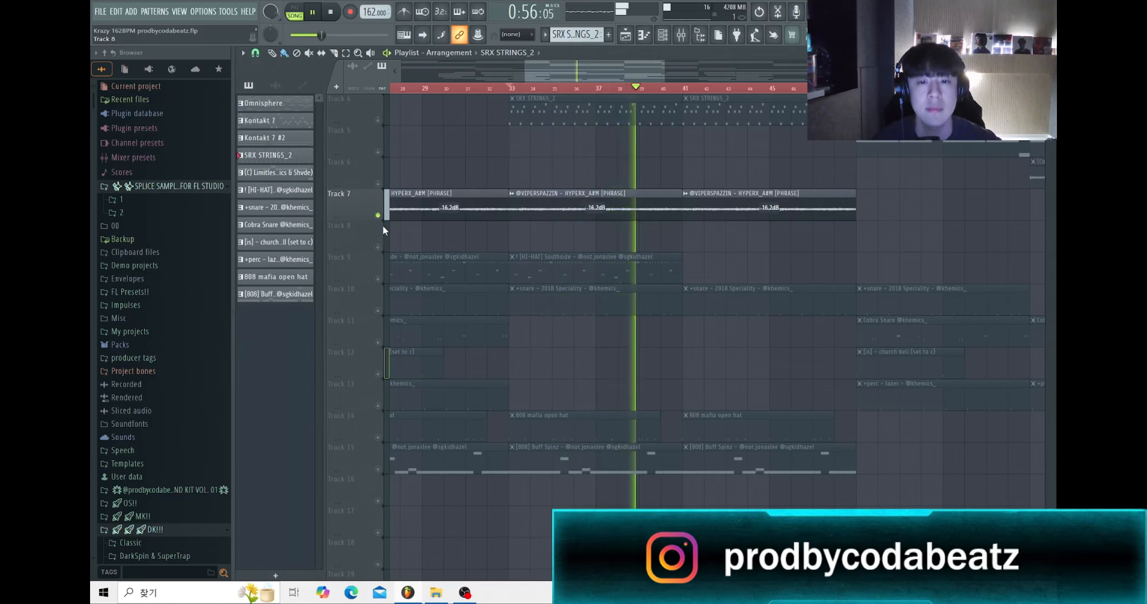
key("space")
Step: Inspect the Tape MELLO-FI and PanMan effects on the HYPERX phrase's mixer insert, closing each plugin after viewing
left_click(688, 37)
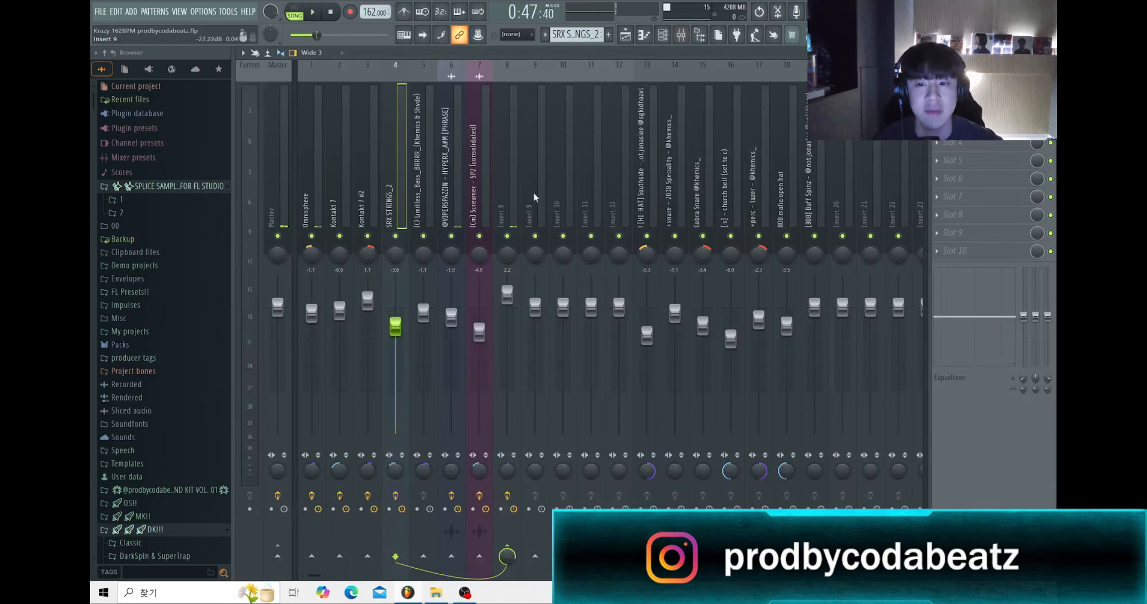
left_click(454, 216)
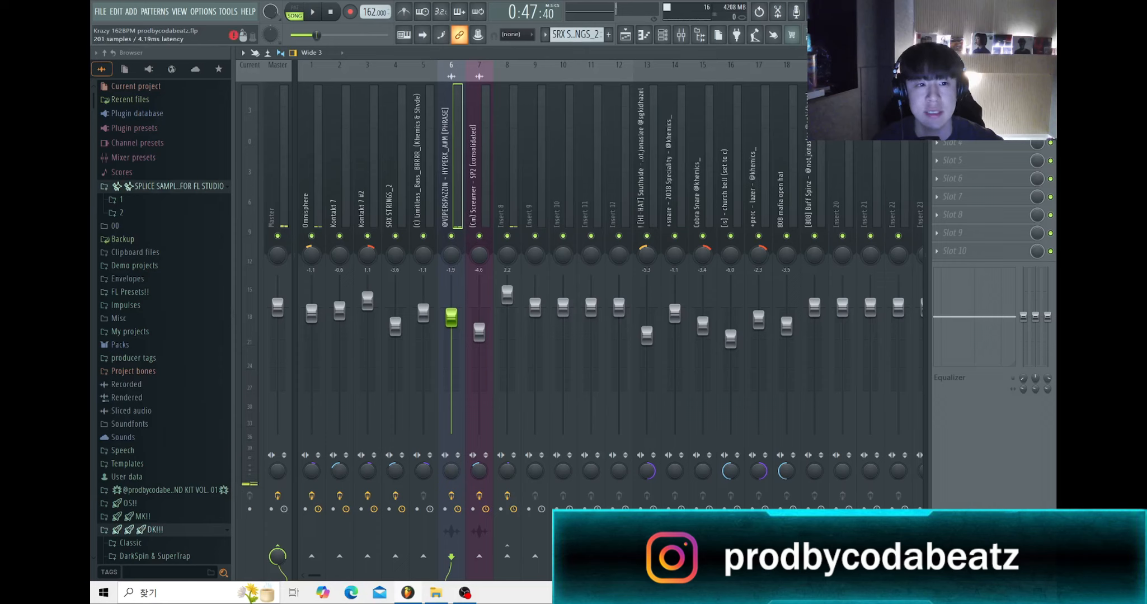
left_click(971, 88)
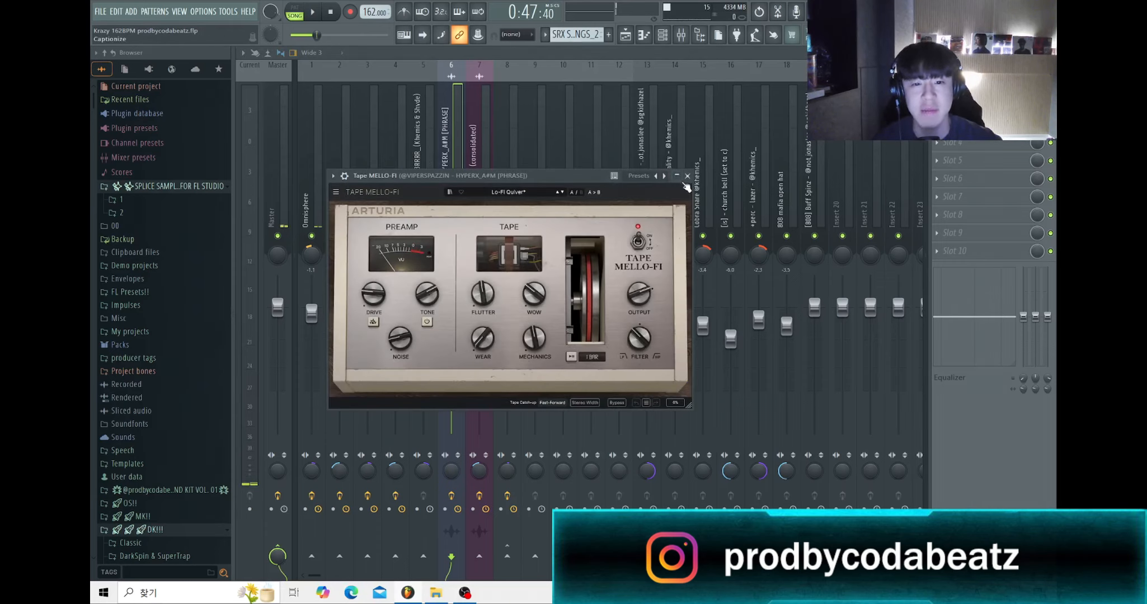
left_click(687, 177)
left_click(971, 106)
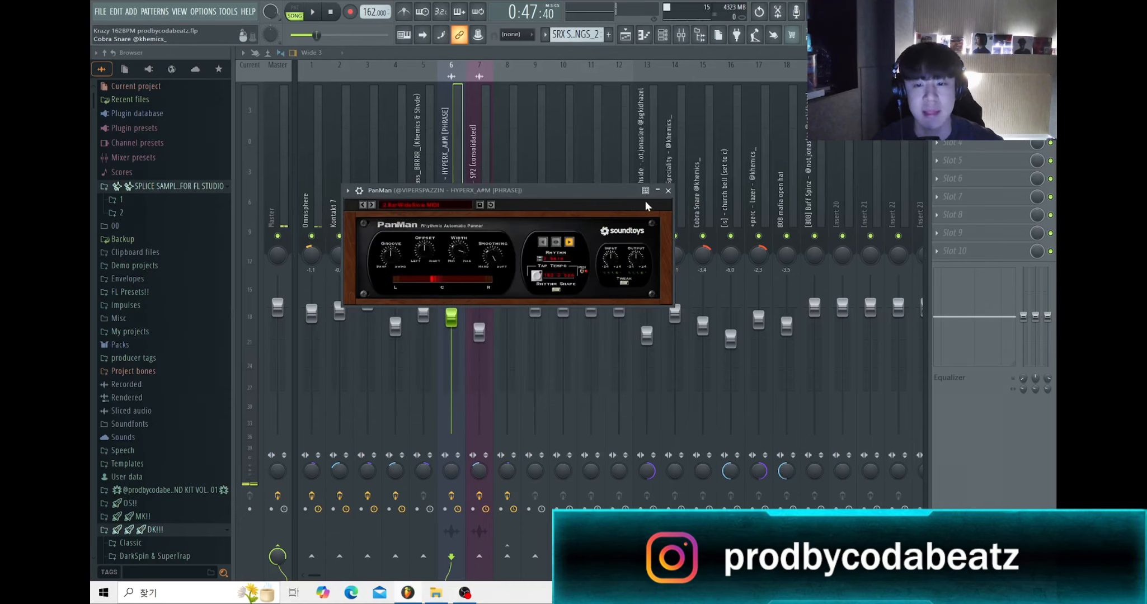
left_click(668, 191)
Step: Inspect the Fruity Parametric EQ 2 curve on the SRX STRINGS_2 mixer insert and close the equalizer
left_click(425, 208)
left_click(400, 209)
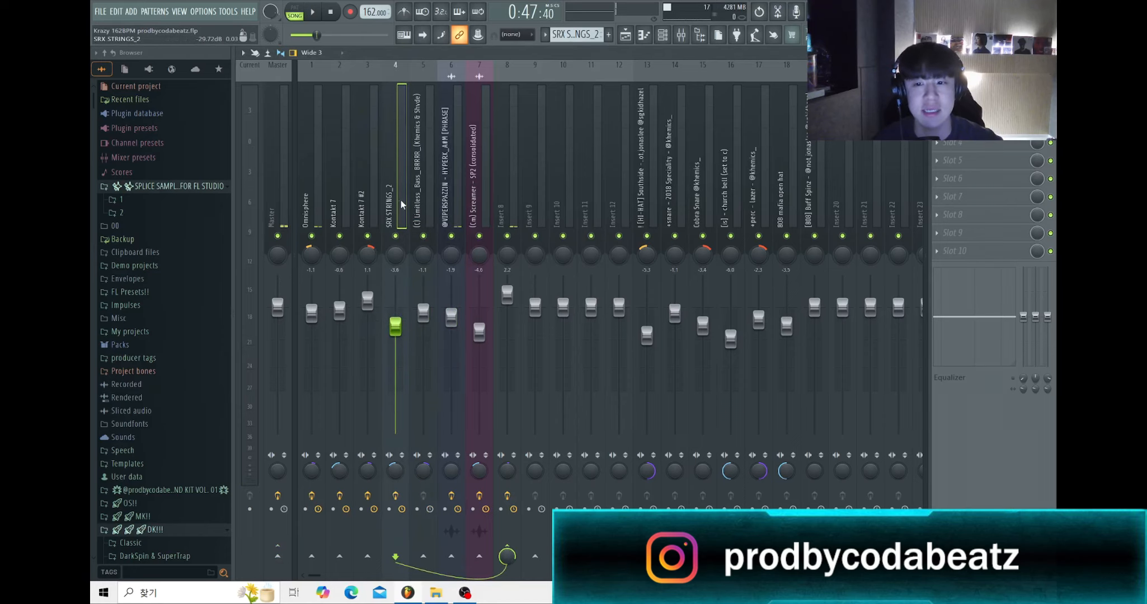
left_click(971, 89)
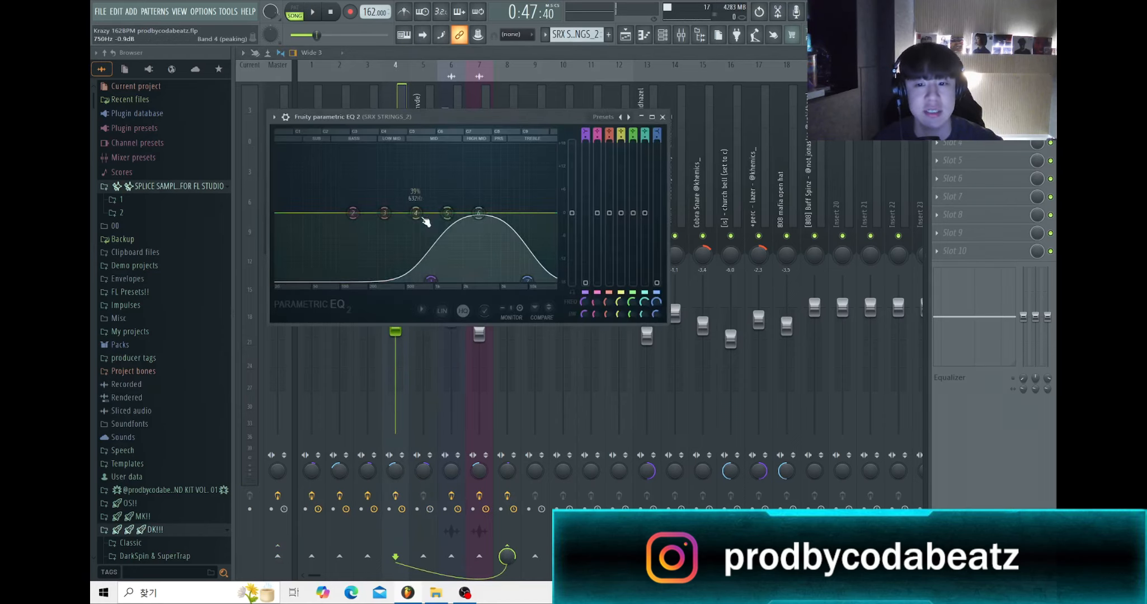
left_click(663, 117)
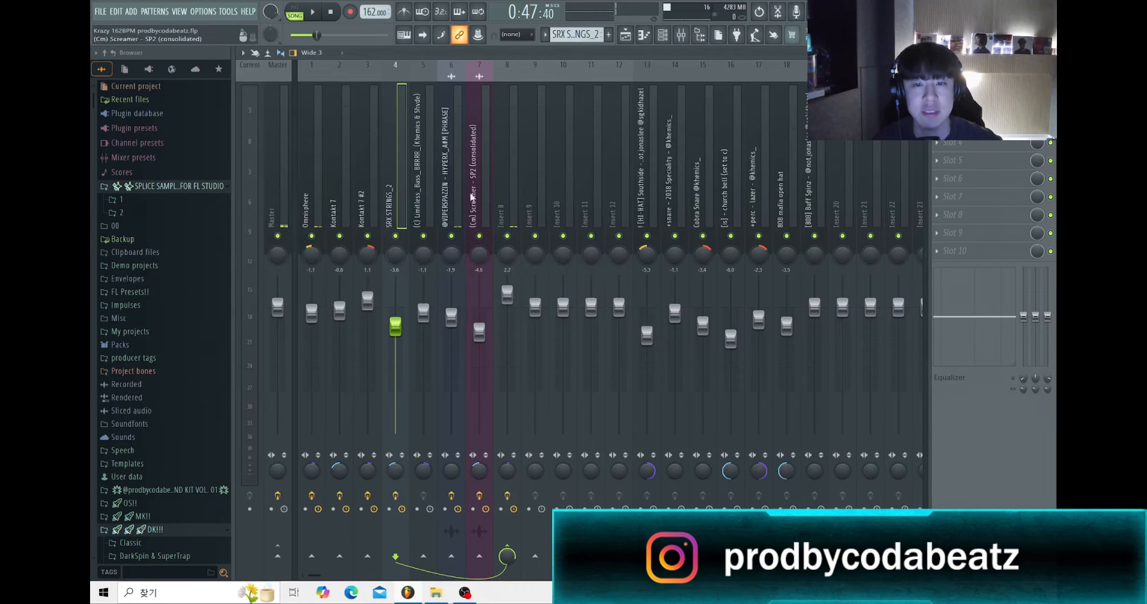
Step: Examine the Decapitator settings on the Kontakt 7 #2 mixer insert, repositioning its window, and close the plugin
left_click(368, 211)
left_click(971, 88)
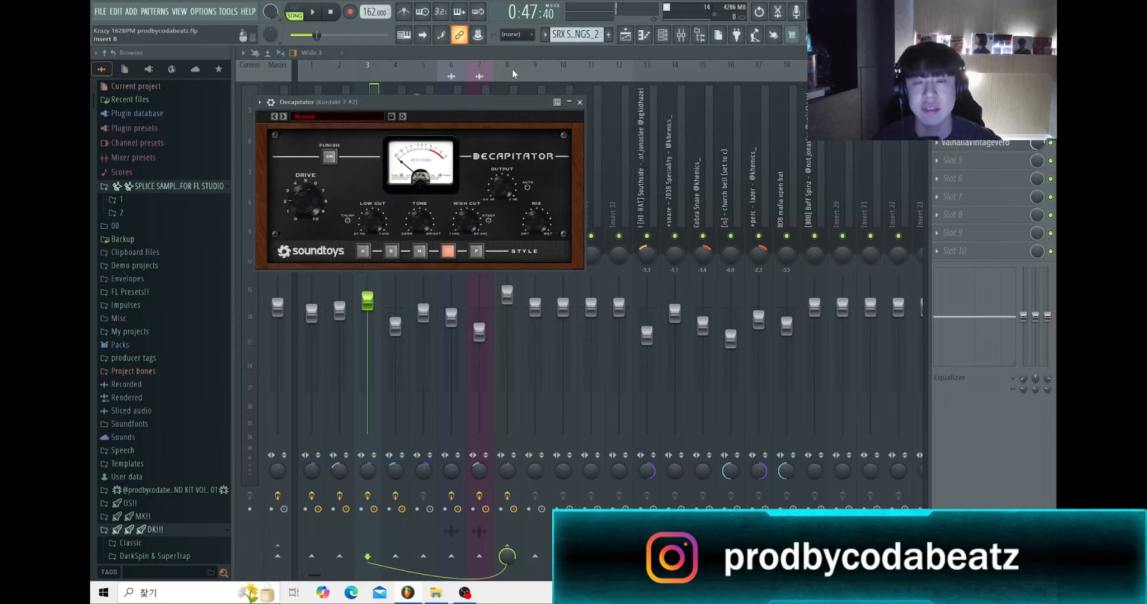
left_click_drag(519, 105, 633, 101)
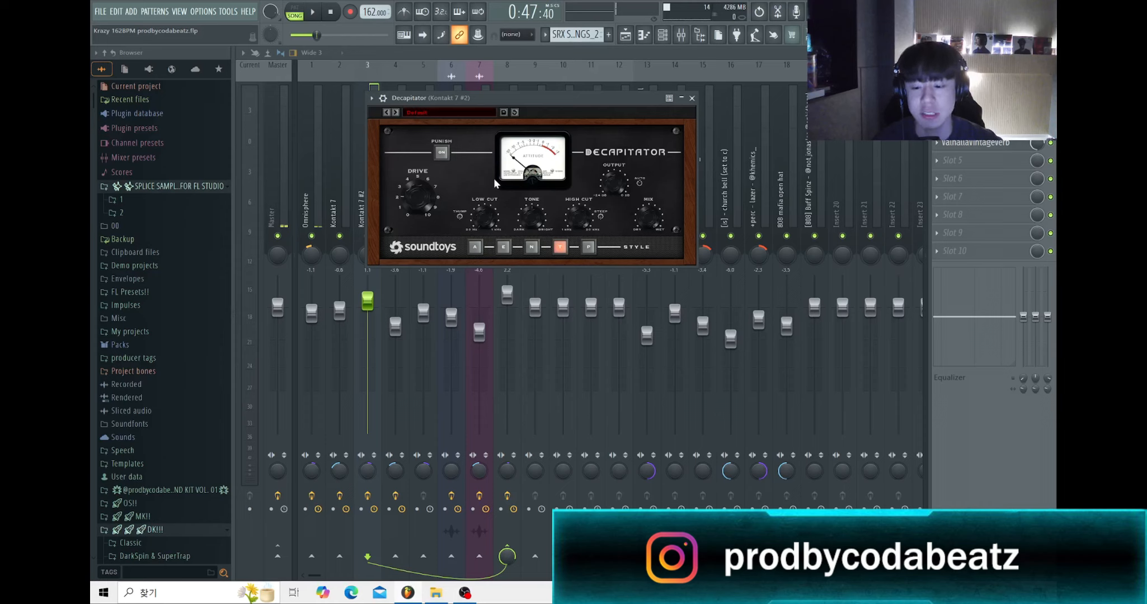
left_click(692, 98)
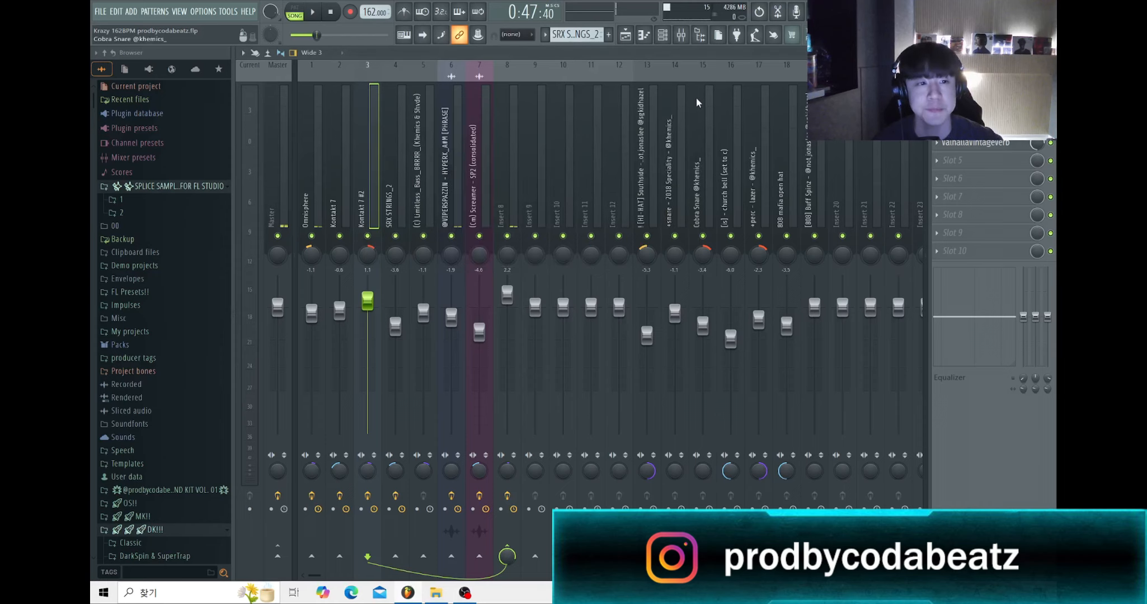
Step: Inspect ValhallaVintageVerb and both Fruity Parametric EQ 2 curves on the Kontakt 7 #2 insert, and close the mixer
left_click(975, 144)
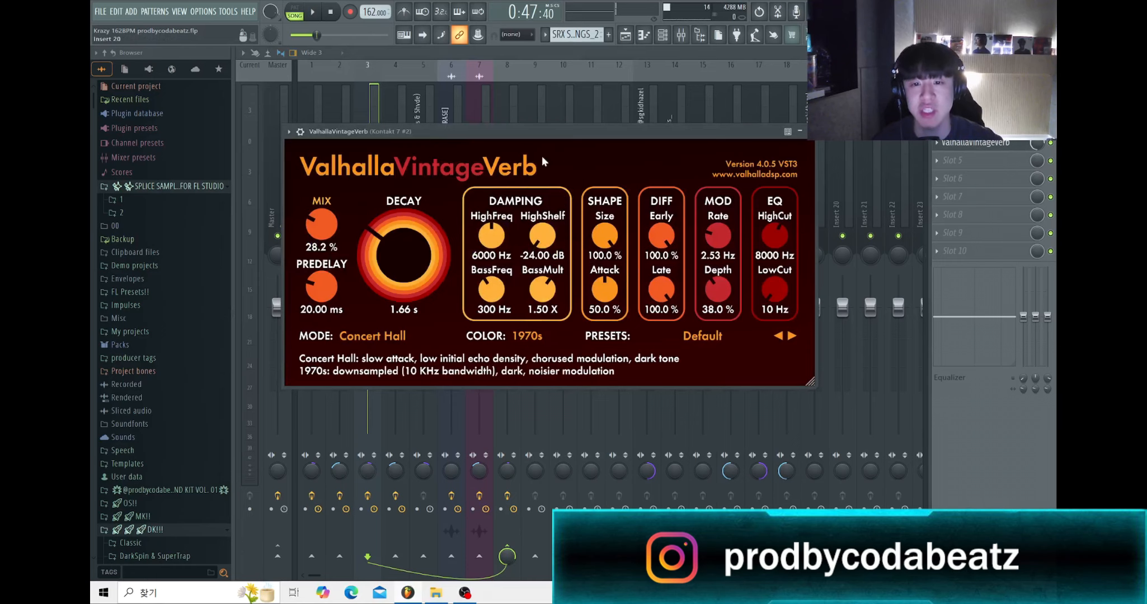
left_click(810, 133)
left_click(975, 106)
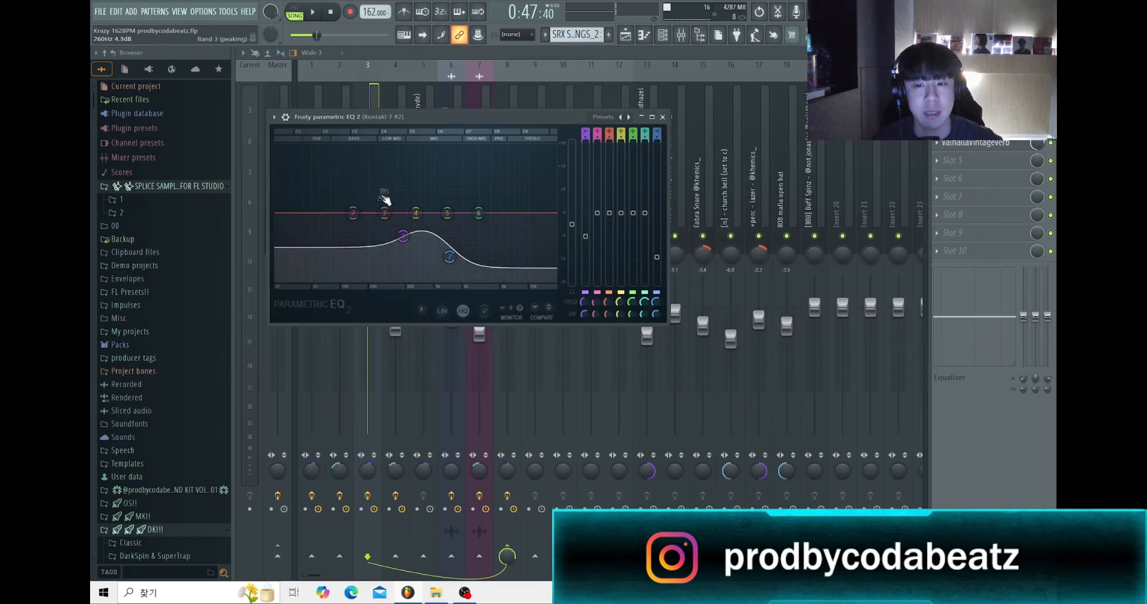
left_click(663, 116)
left_click(975, 106)
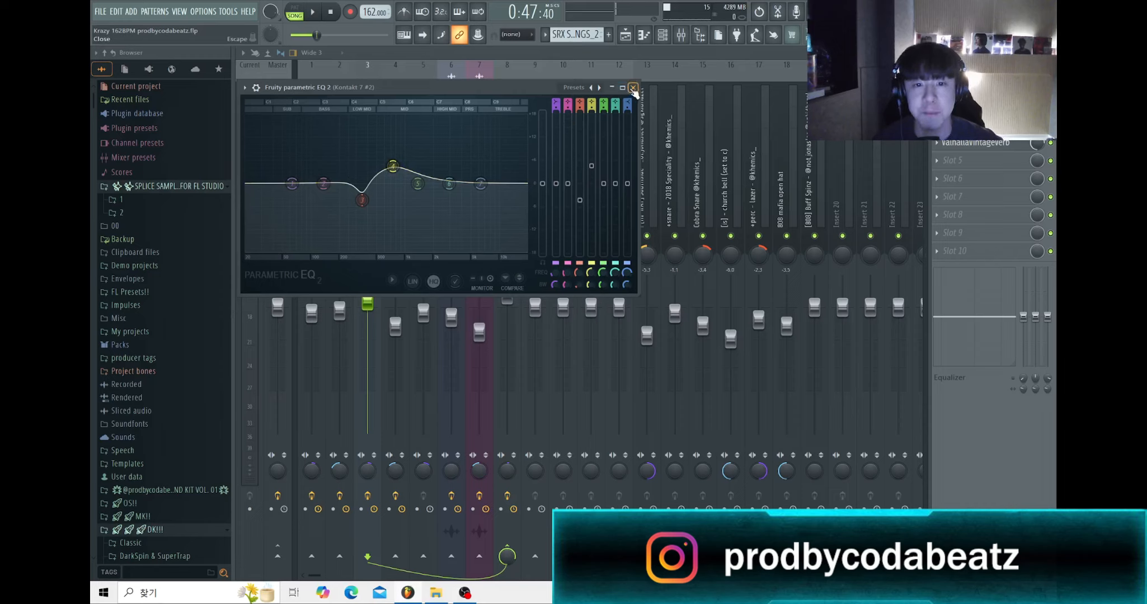
left_click(634, 88)
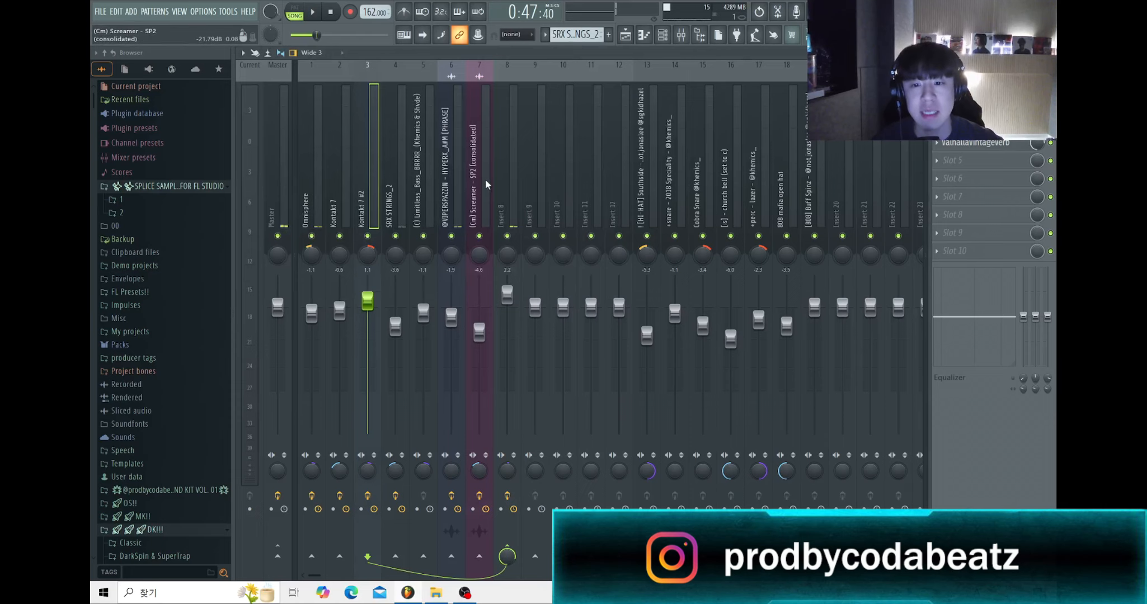
left_click(311, 168)
left_click(1050, 52)
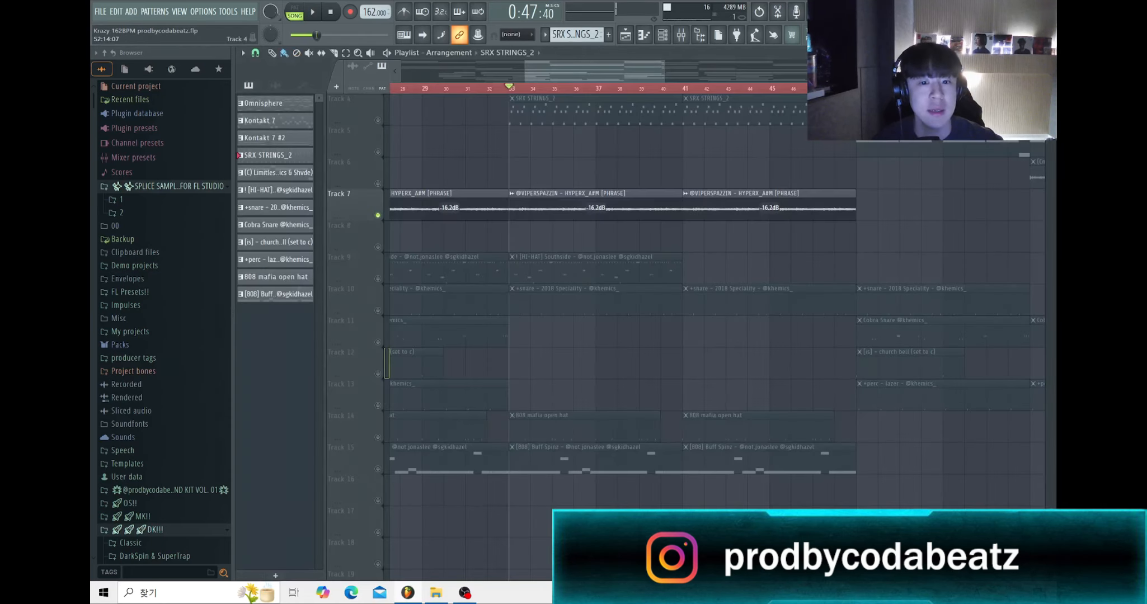
Step: Move the playhead to bar 9 and solo Track 9 with the Southside hi-hat clips in the playlist
scroll(491, 190, "down", 5)
scroll(406, 204, "down", 2)
scroll(417, 206, "up", 1)
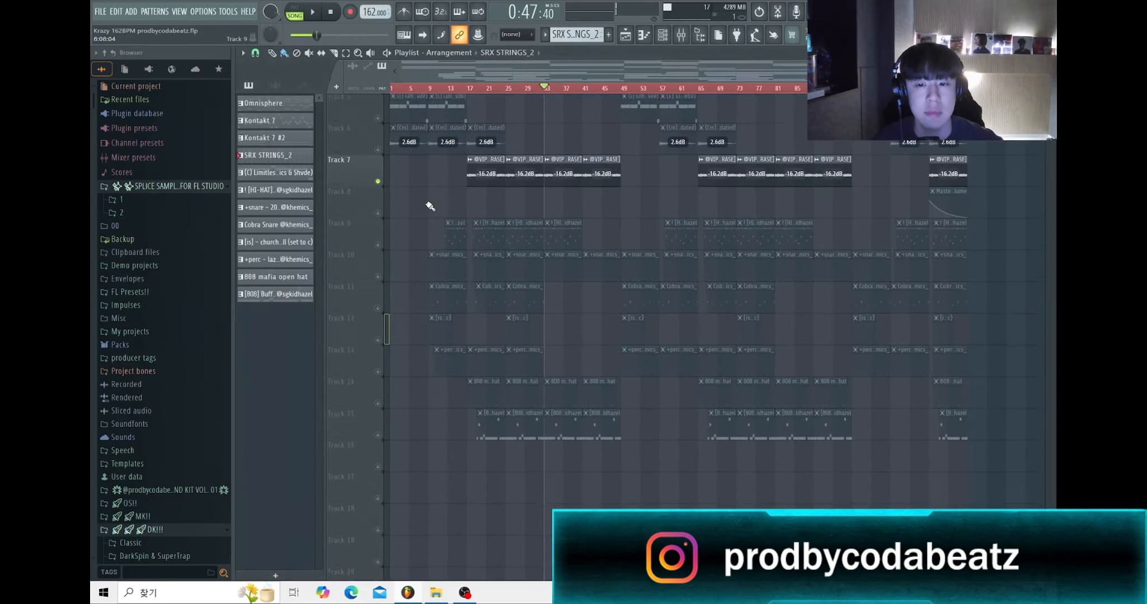
scroll(428, 206, "up", 4)
scroll(442, 229, "down", 1)
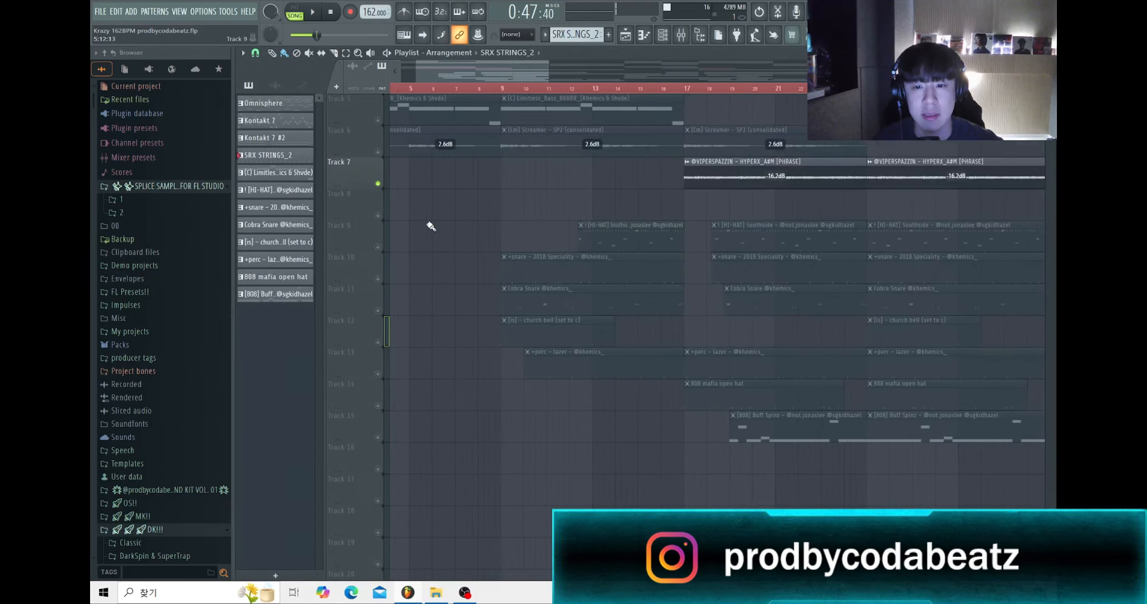
left_click(461, 88)
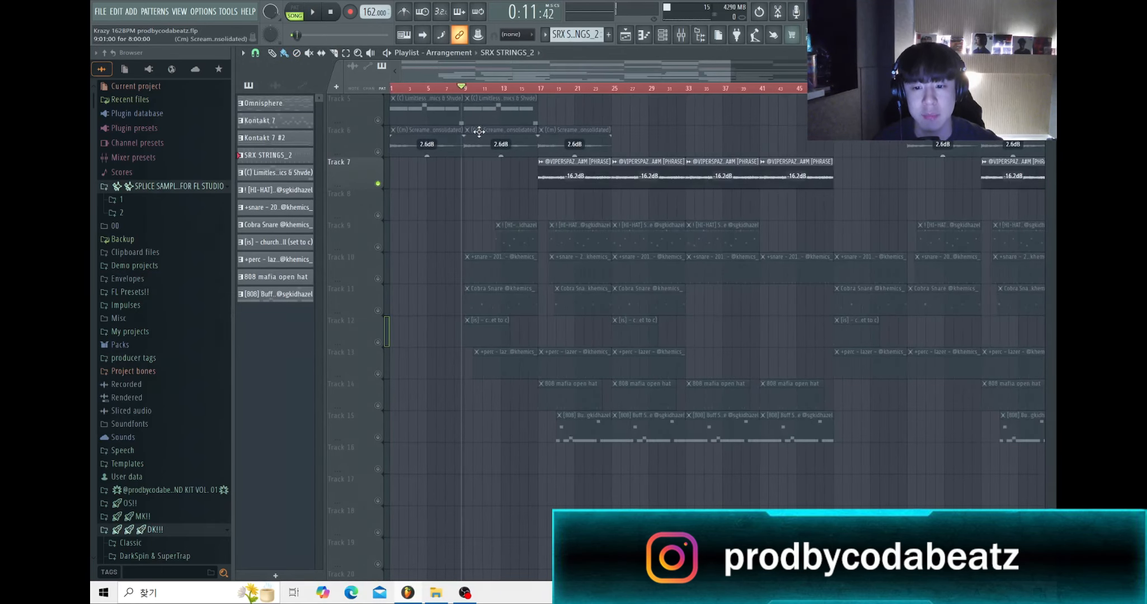
right_click(378, 247)
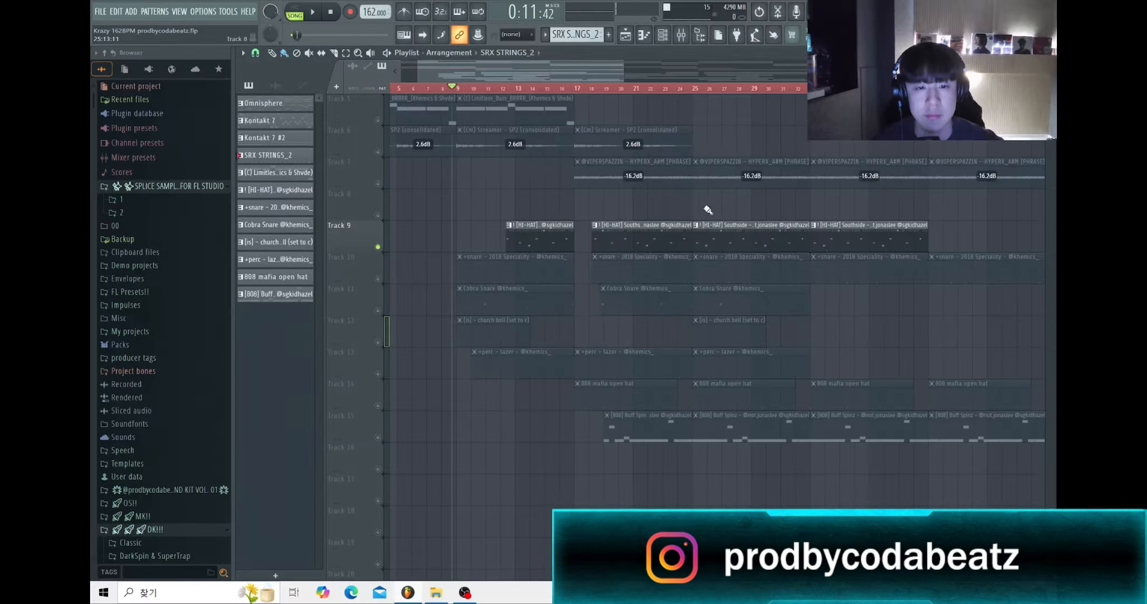
scroll(647, 144, "up", 4)
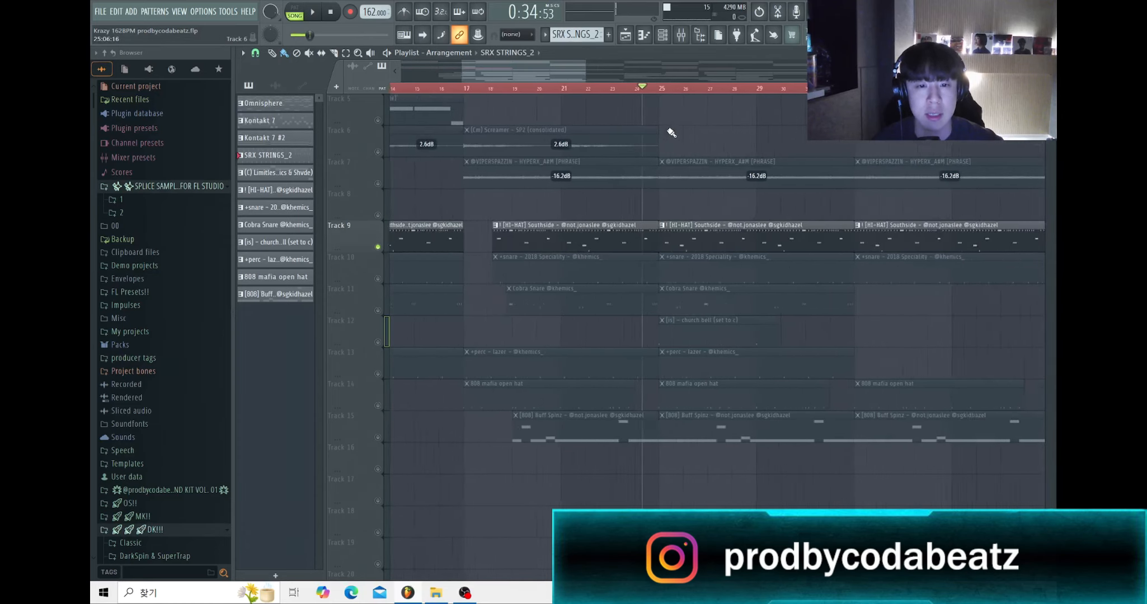
Step: Move the playhead to bar 25 and play the soloed Southside hi-hat clips on Track 9
scroll(650, 127, "down", 1)
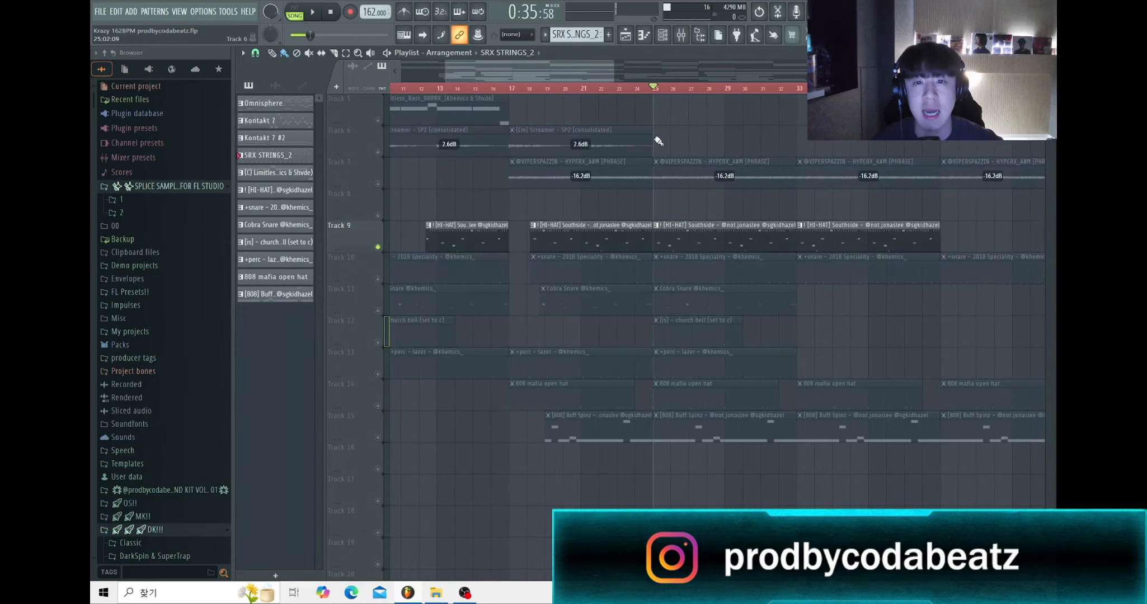
scroll(636, 238, "down", 3)
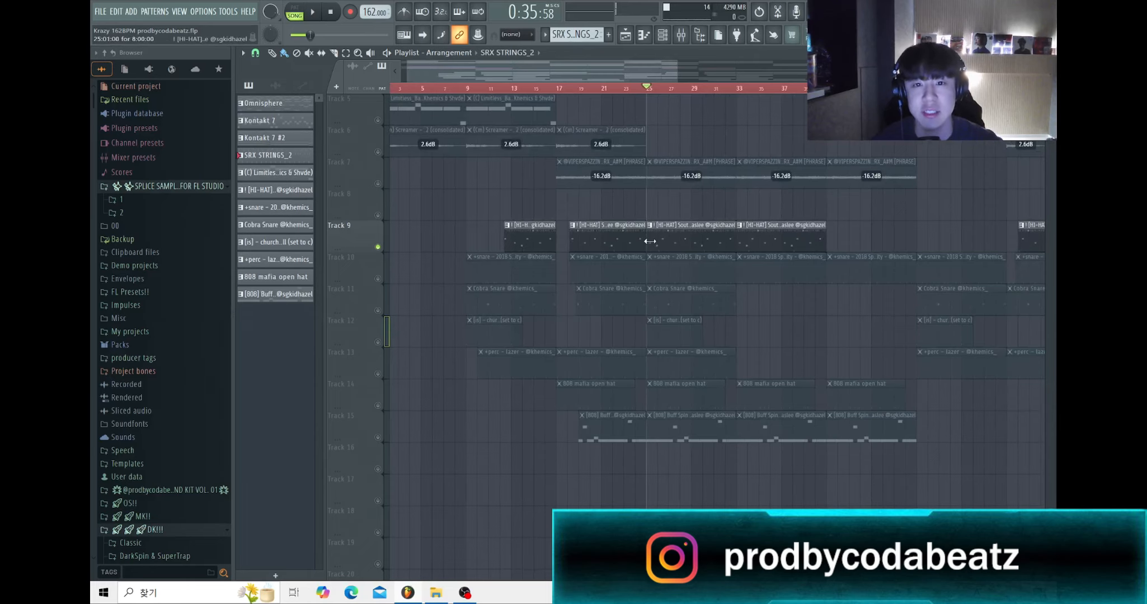
scroll(674, 244, "up", 8)
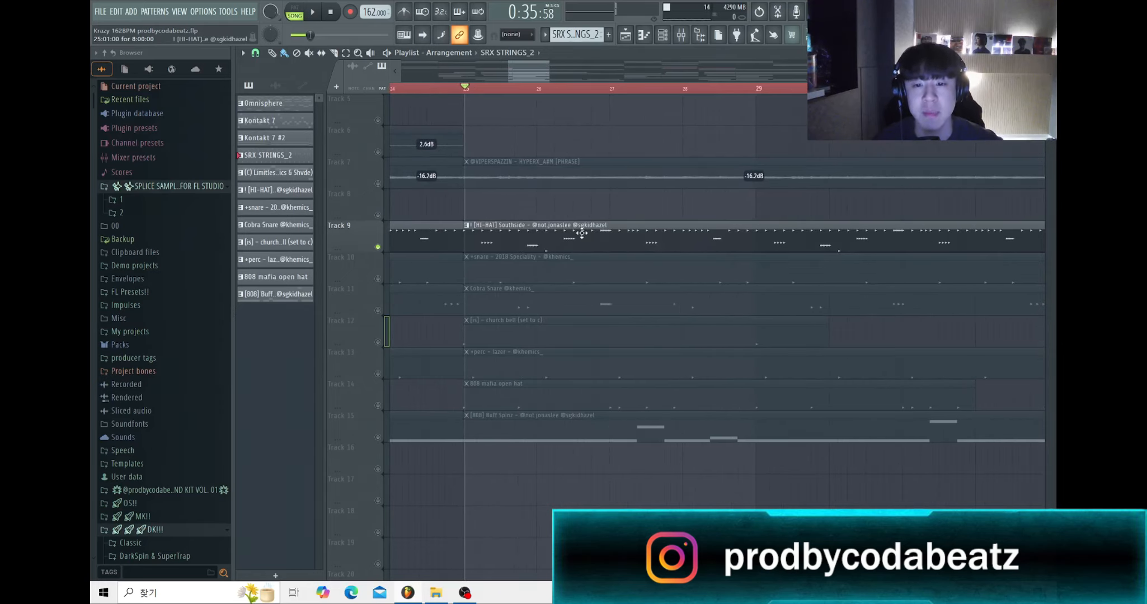
scroll(582, 232, "down", 3)
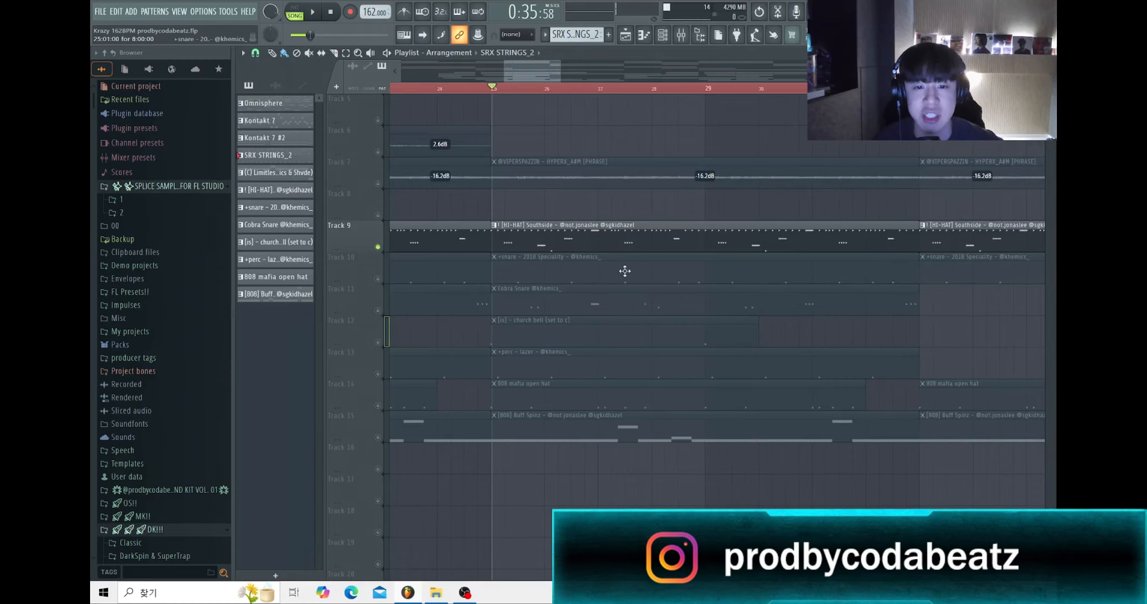
scroll(615, 267, "down", 4)
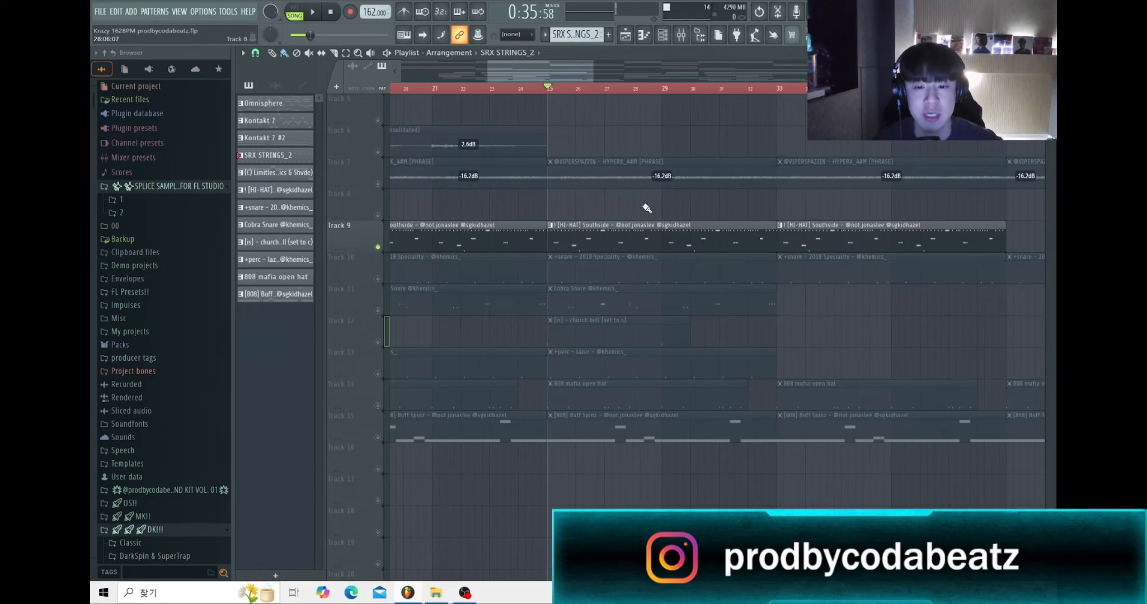
scroll(590, 223, "up", 2)
scroll(587, 223, "down", 2)
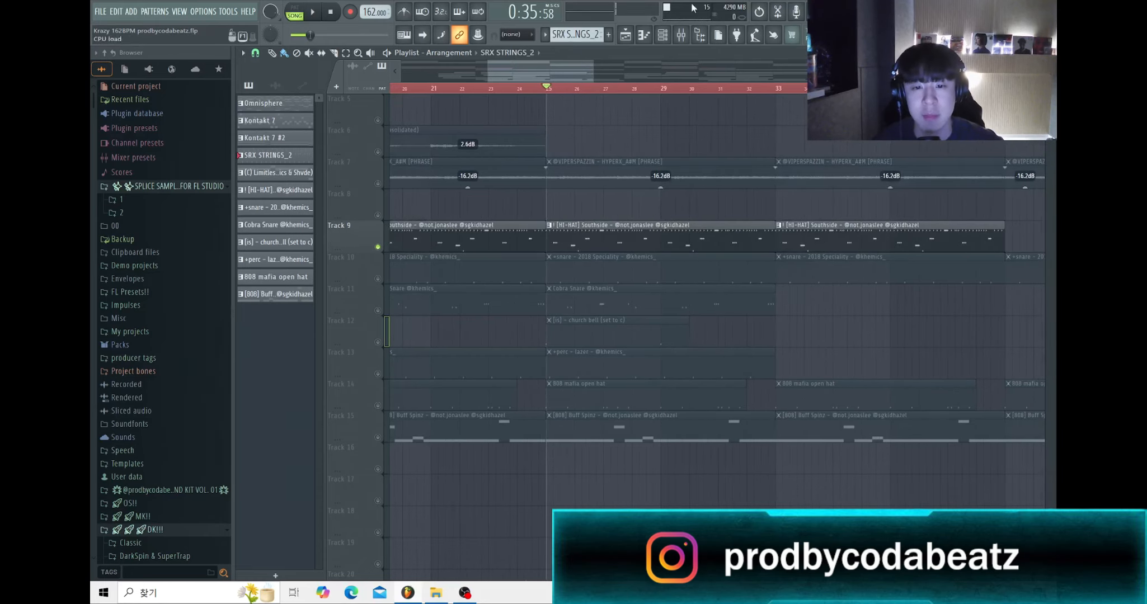
key("space")
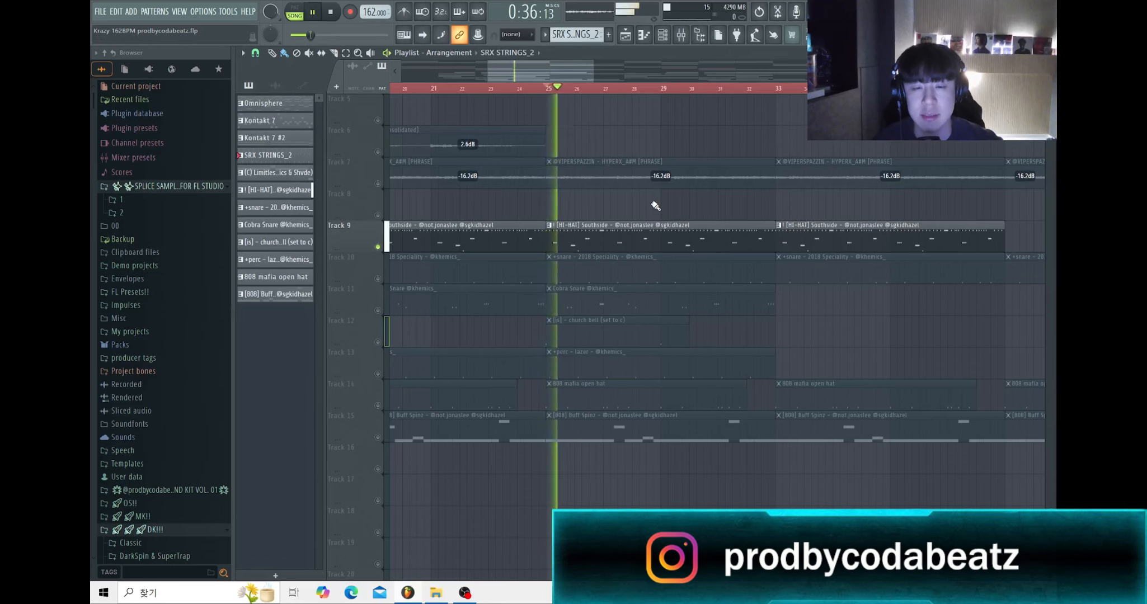
scroll(655, 207, "down", 1)
Step: Open the Southside hi-hat pattern in the piano roll, examine its notes and rolls with playback stopped, and close the piano roll
double_click(639, 234)
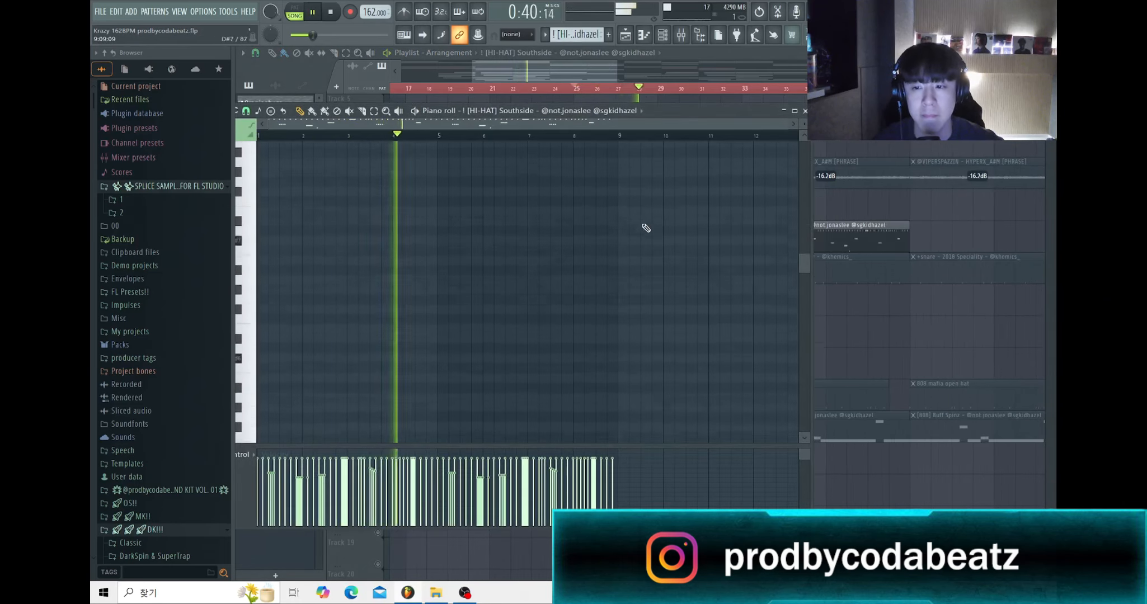
scroll(644, 229, "down", 5)
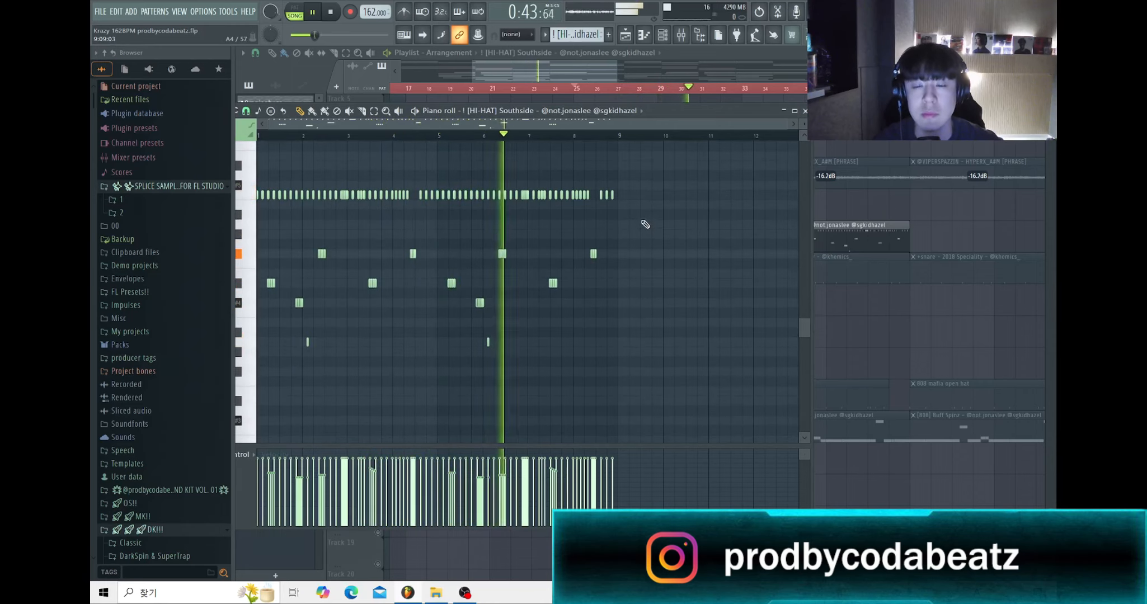
key("space")
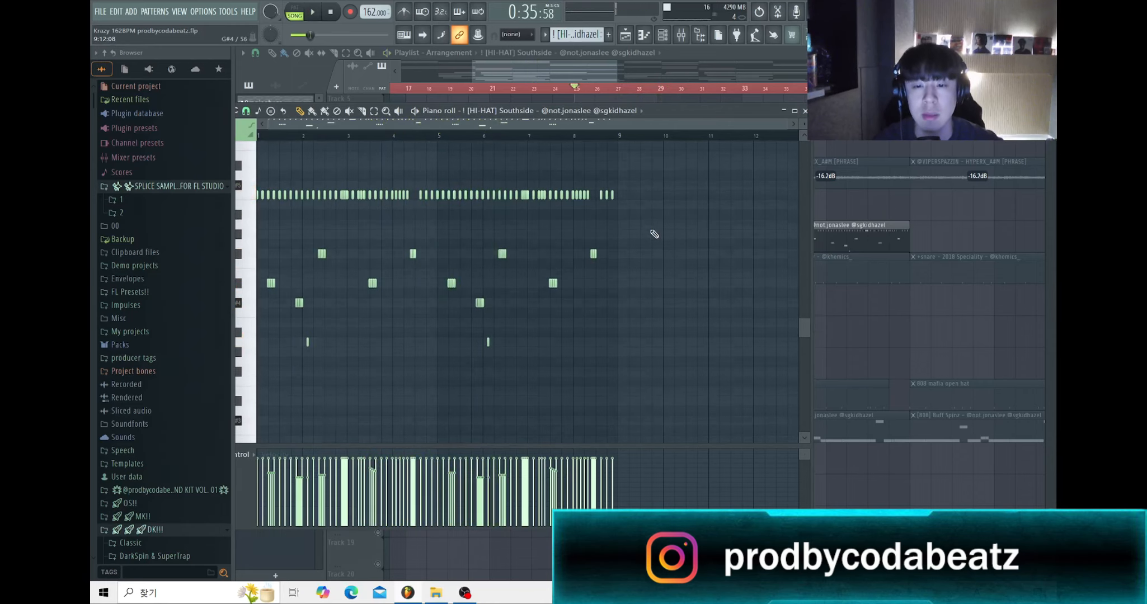
scroll(652, 232, "up", 2)
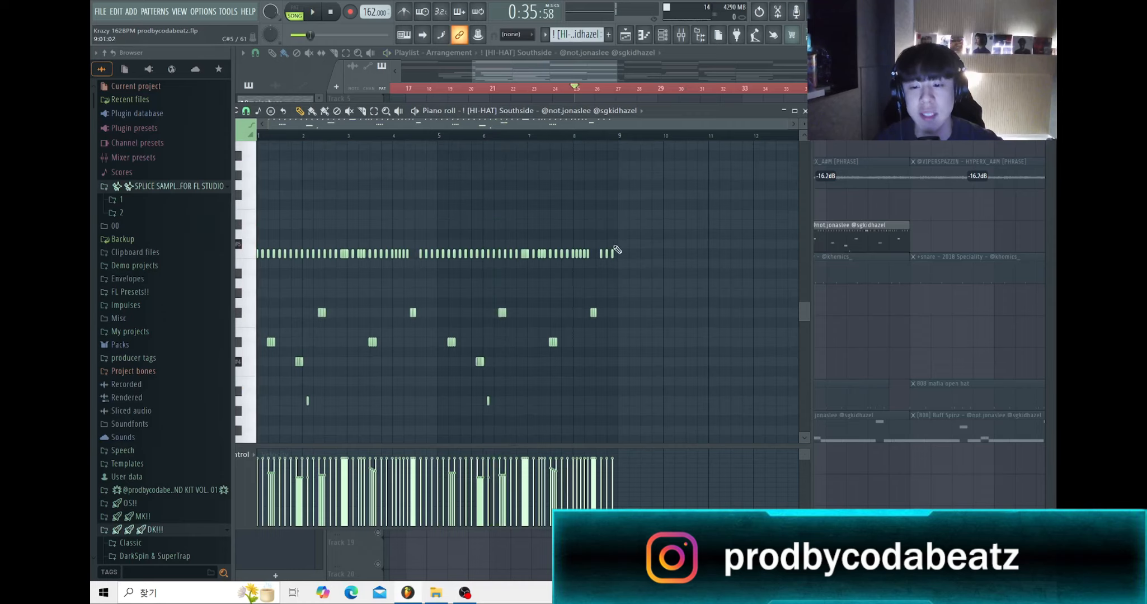
scroll(418, 234, "down", 3)
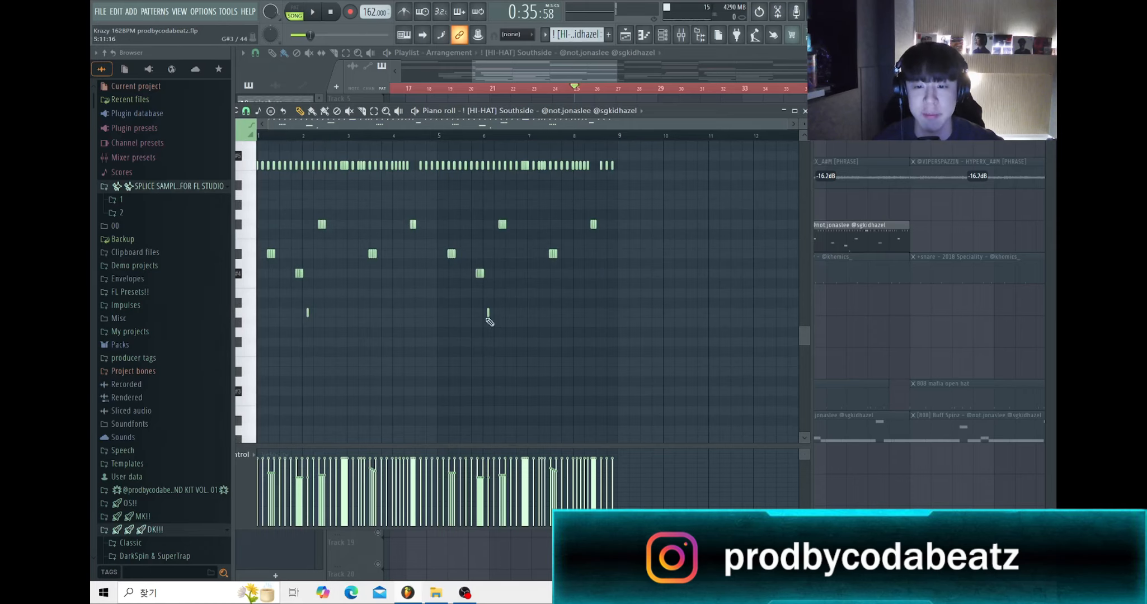
scroll(419, 311, "up", 5)
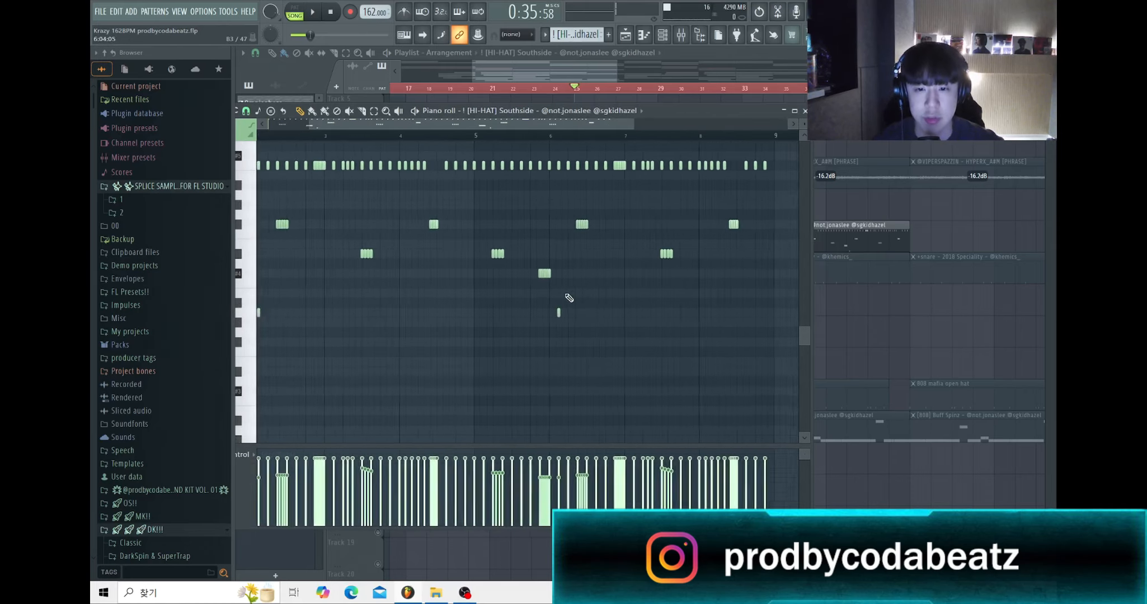
scroll(569, 298, "down", 5)
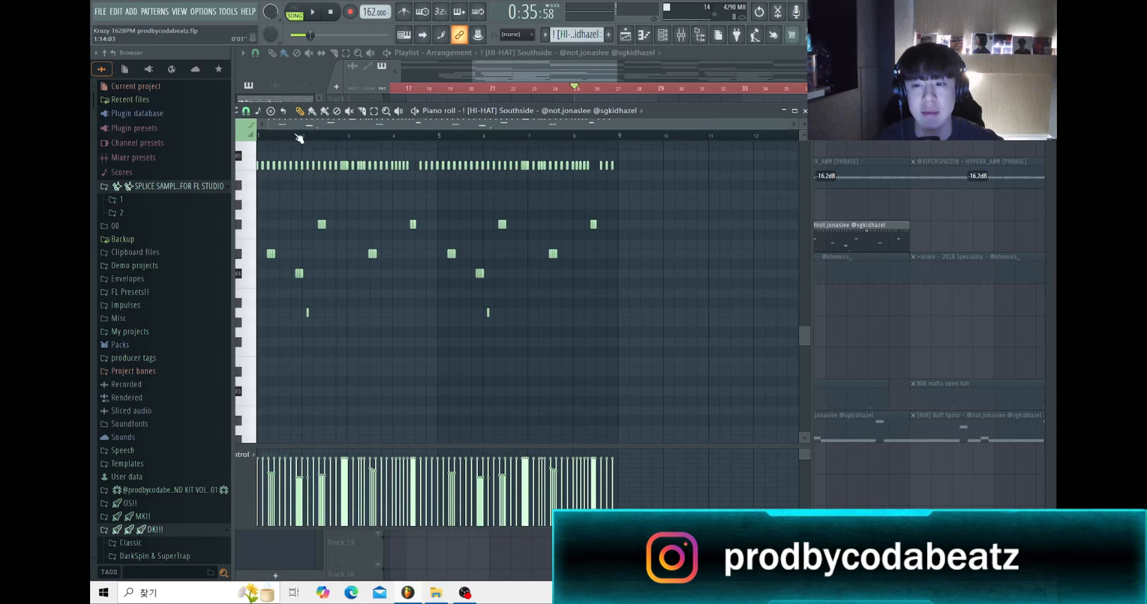
left_click(805, 111)
Step: Solo Track 10 with the 2018 Speciality snare clips and audition it from bar 25
scroll(549, 248, "down", 3)
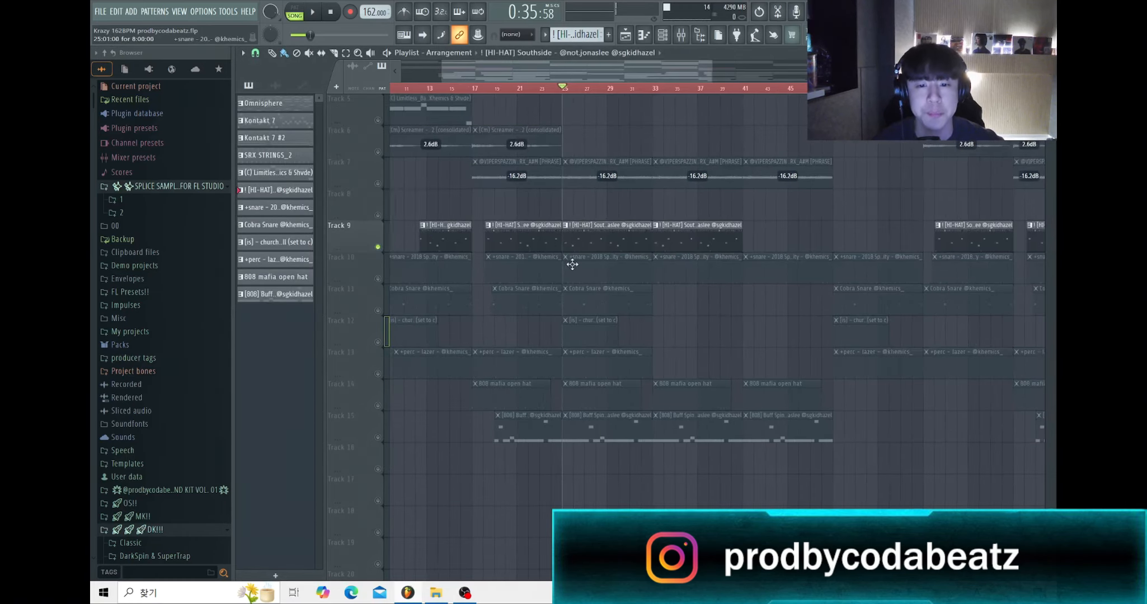
right_click(379, 279)
scroll(548, 269, "up", 4)
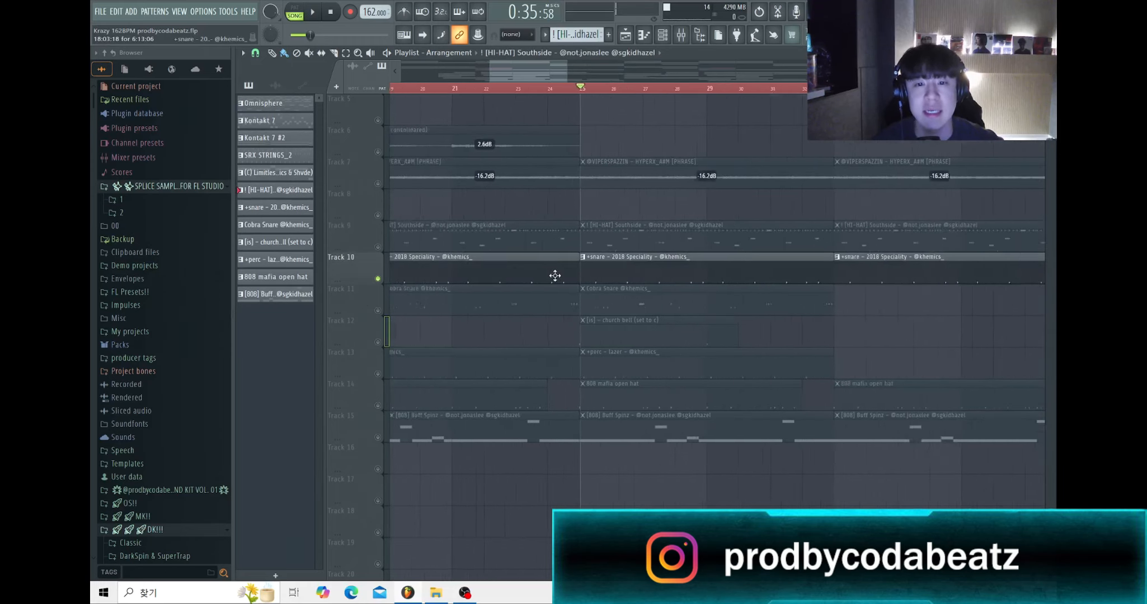
scroll(540, 237, "up", 2)
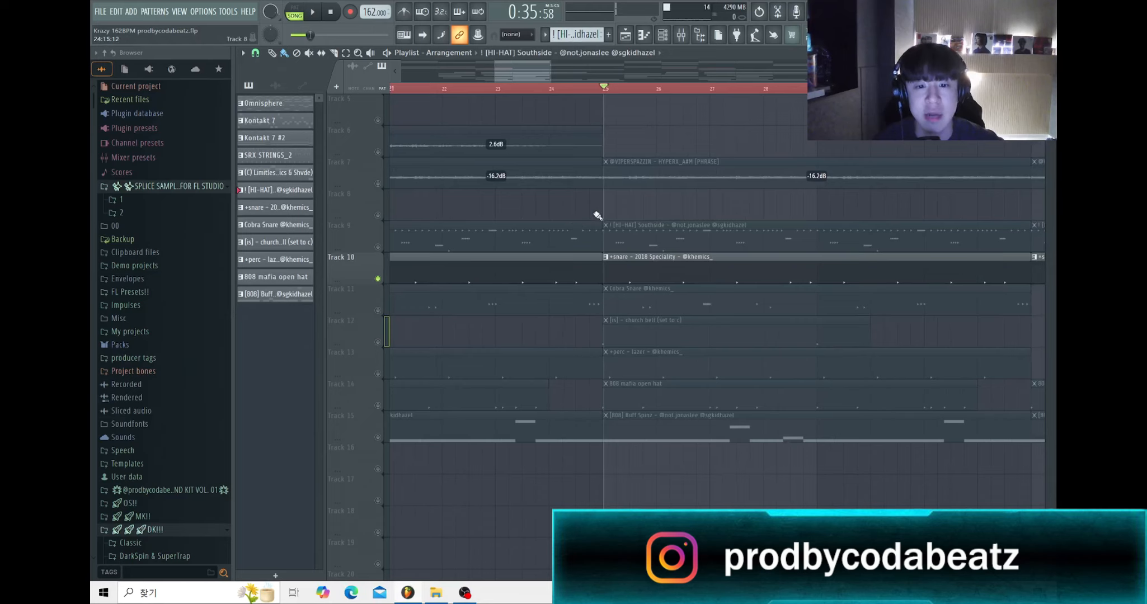
key("space")
scroll(587, 193, "down", 2)
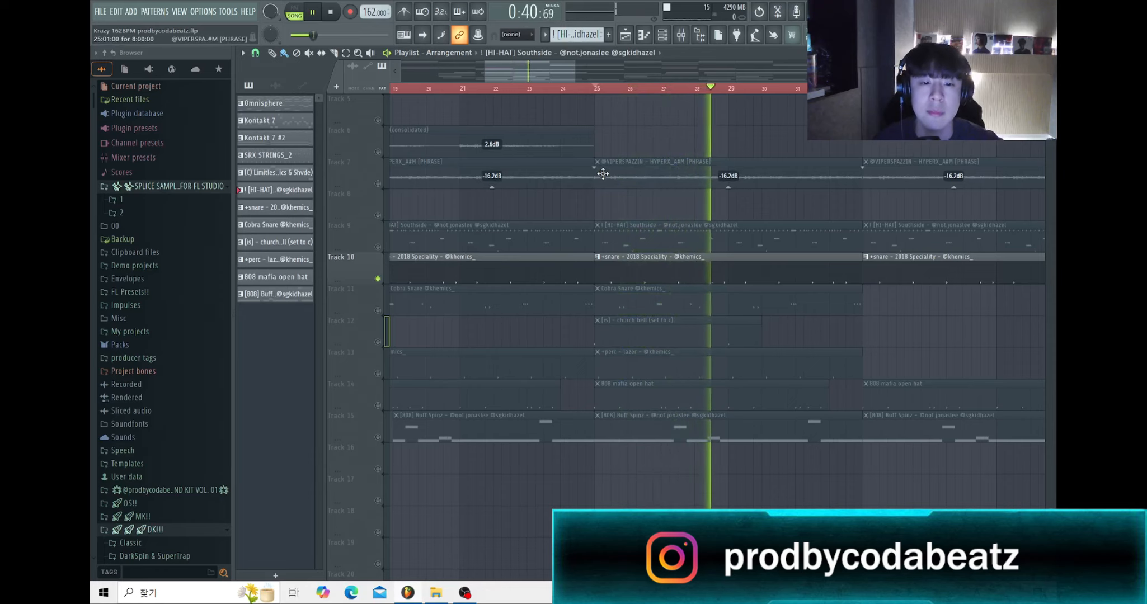
key("space")
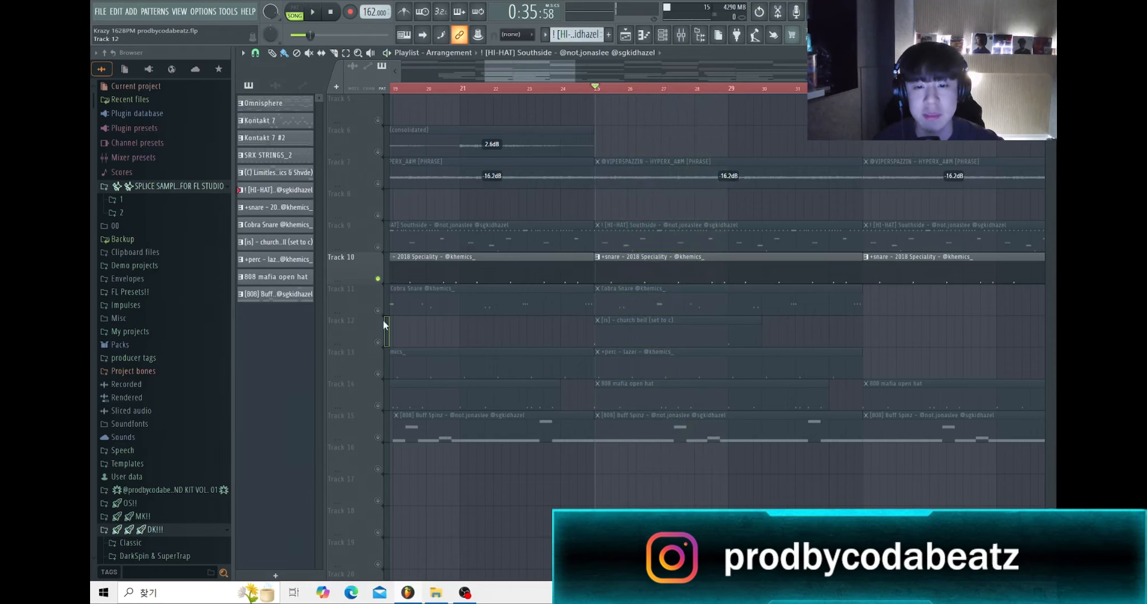
Step: Solo Track 11 with the Cobra Snare clips and audition it from bar 25
scroll(593, 330, "up", 3)
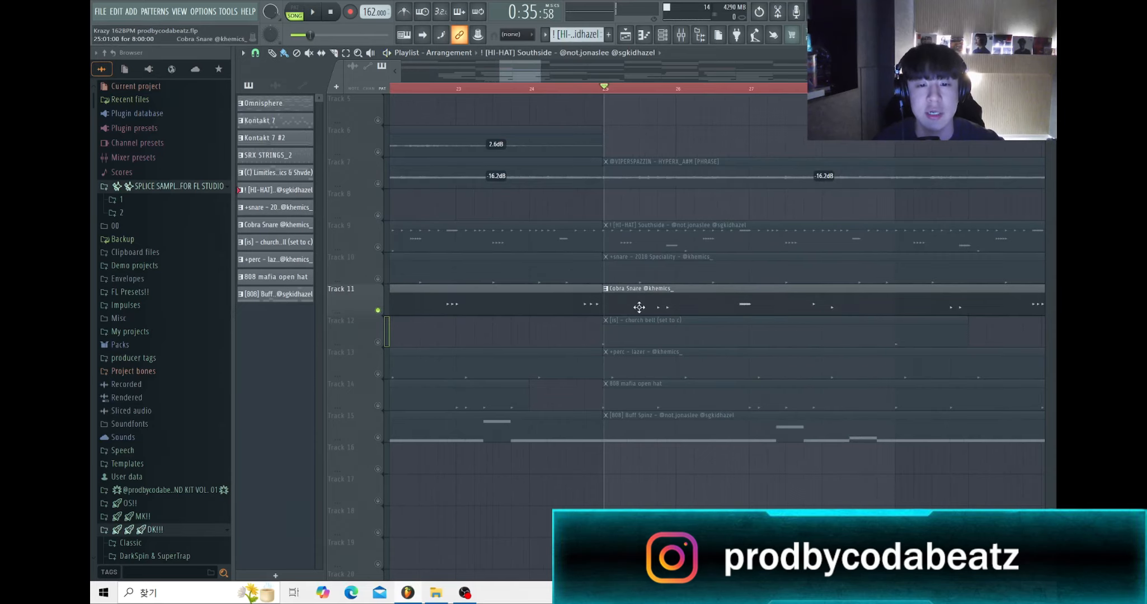
scroll(632, 276, "down", 1)
key("space")
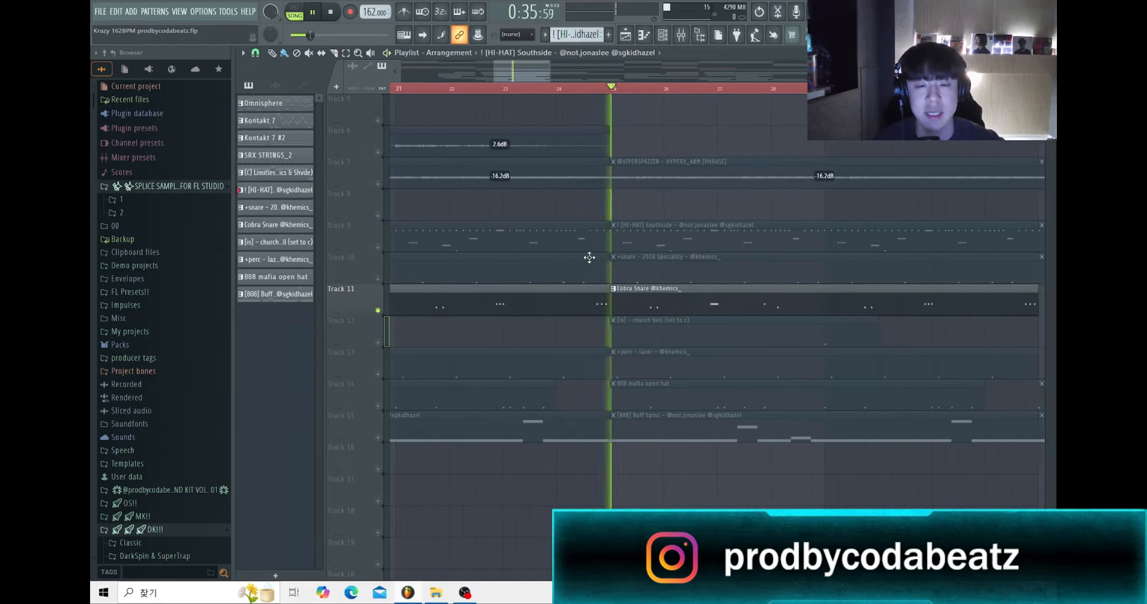
scroll(594, 258, "down", 2)
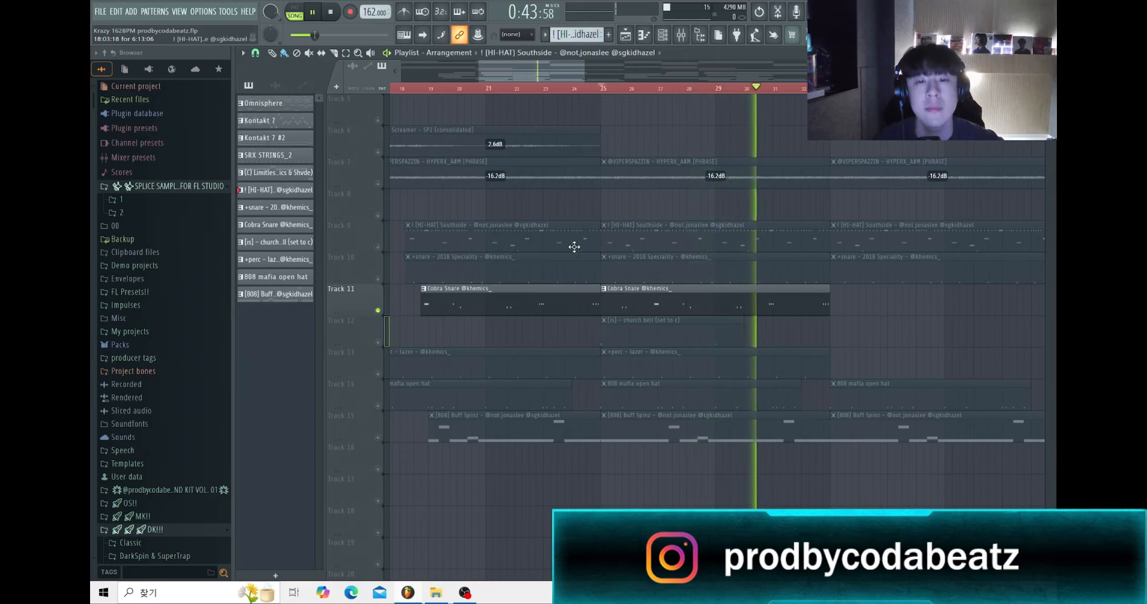
key("space")
Step: Enable Tracks 12, 13 and 14 with the church bell, lazer perc and 808 mafia open hat, and mute Track 11
scroll(589, 248, "down", 2)
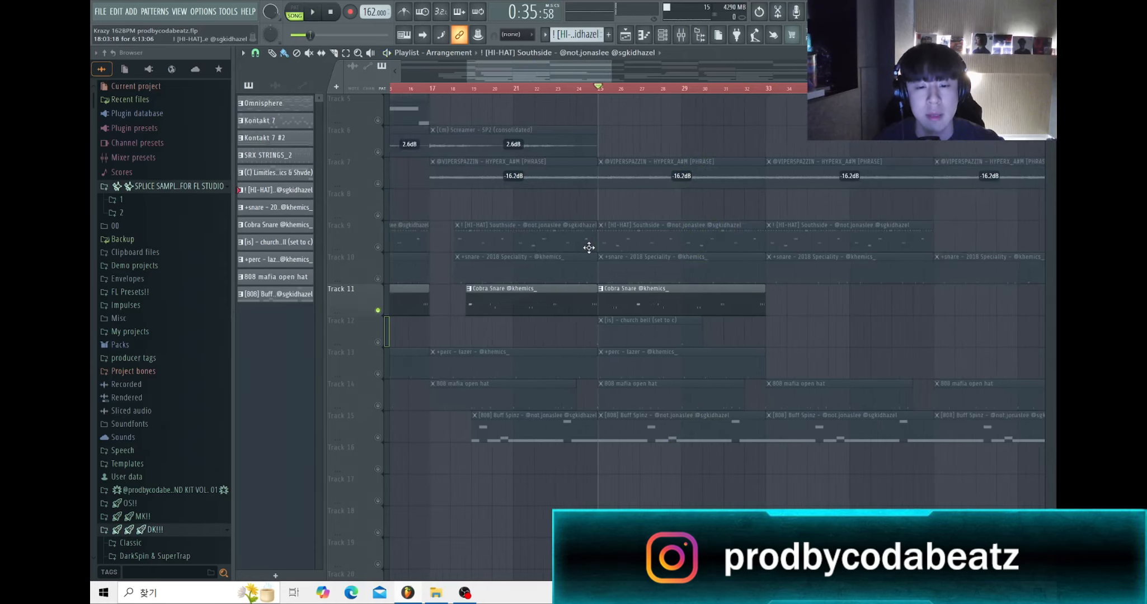
scroll(586, 252, "down", 2)
scroll(582, 260, "up", 4)
left_click(378, 278)
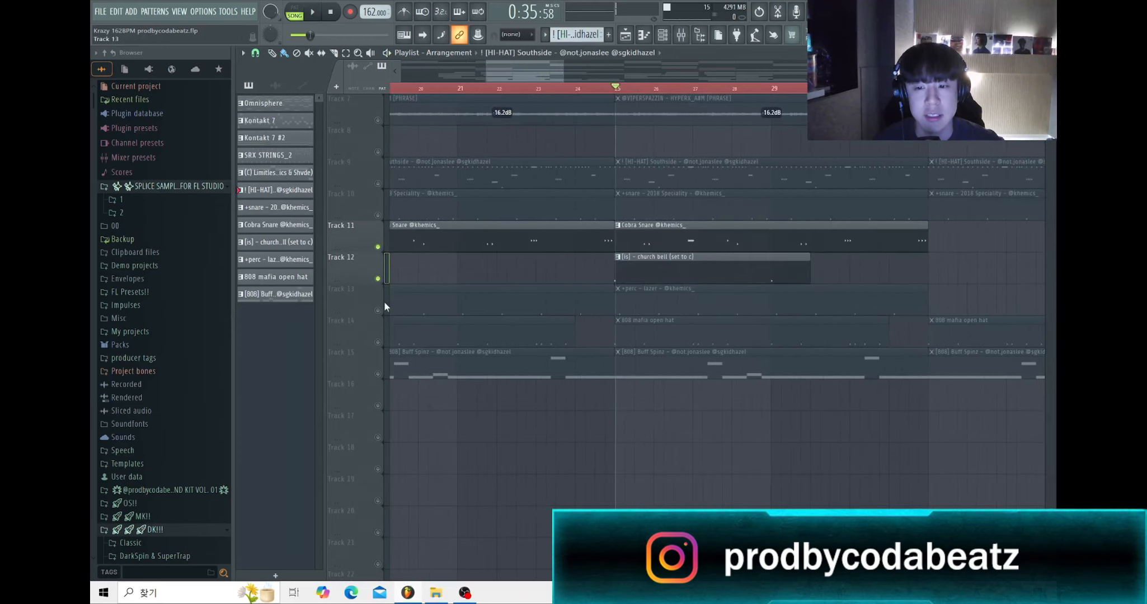
left_click(378, 310)
left_click(378, 342)
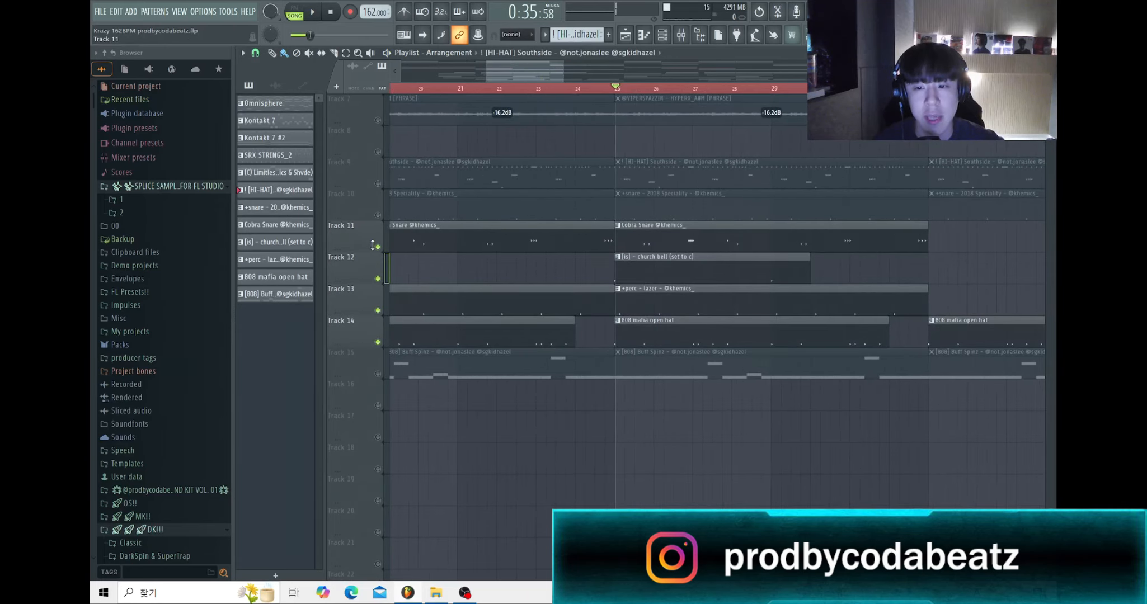
left_click(375, 246)
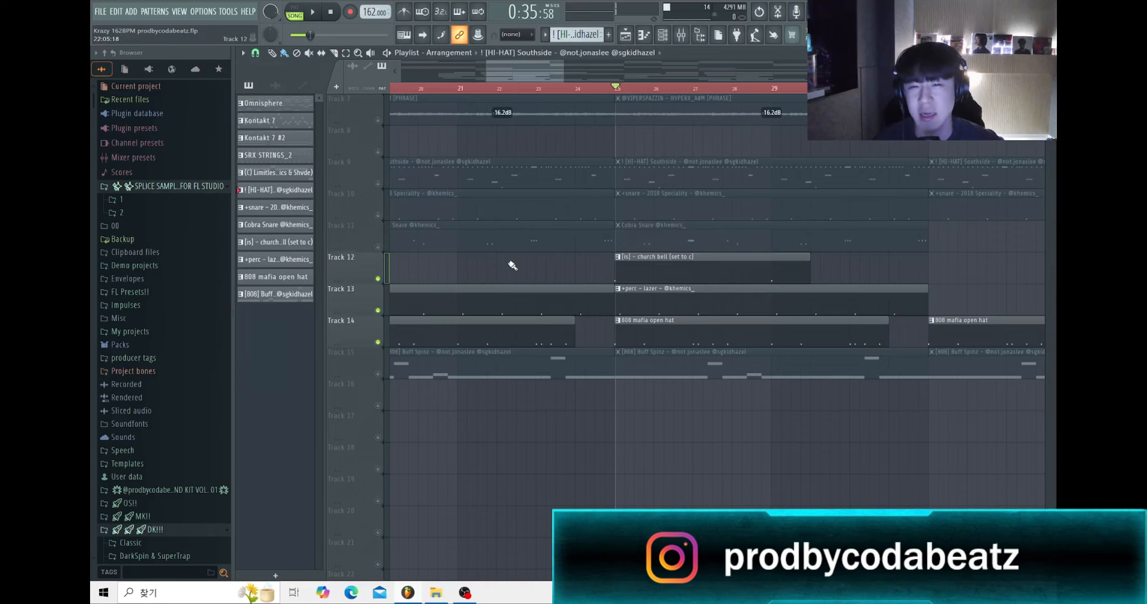
Step: Audition the church bell, lazer perc and open hat tracks together from bar 25
scroll(618, 279, "up", 2)
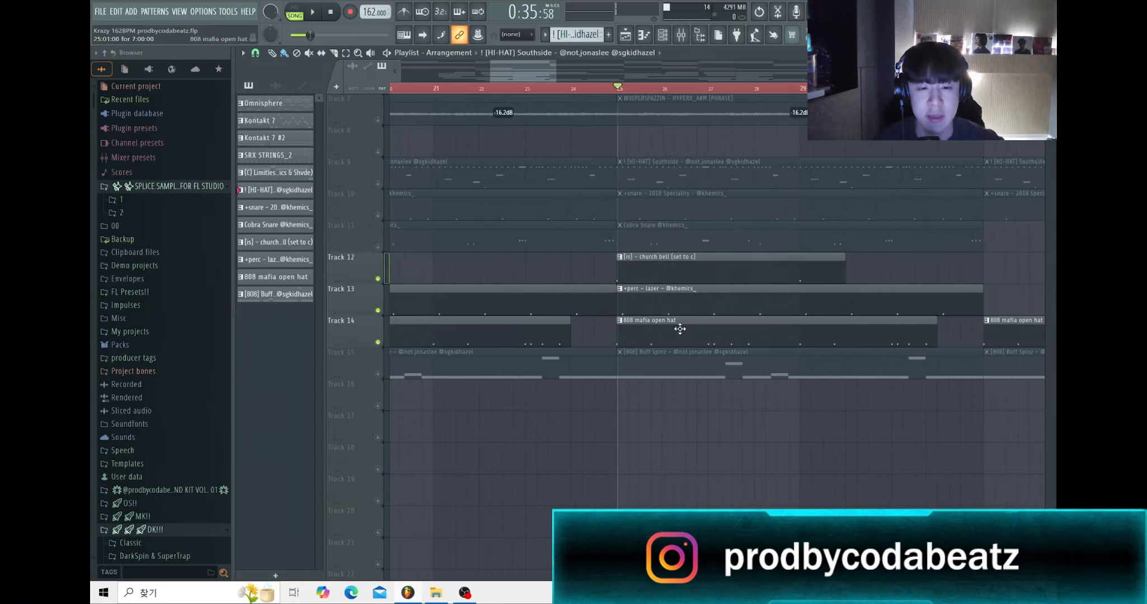
scroll(681, 330, "down", 1)
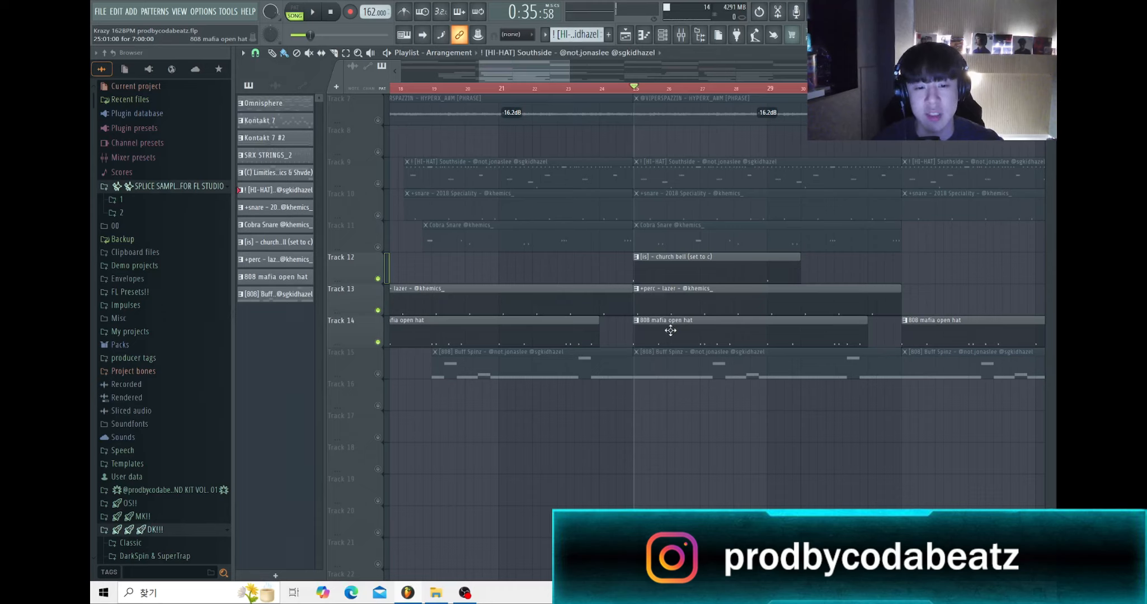
key("space")
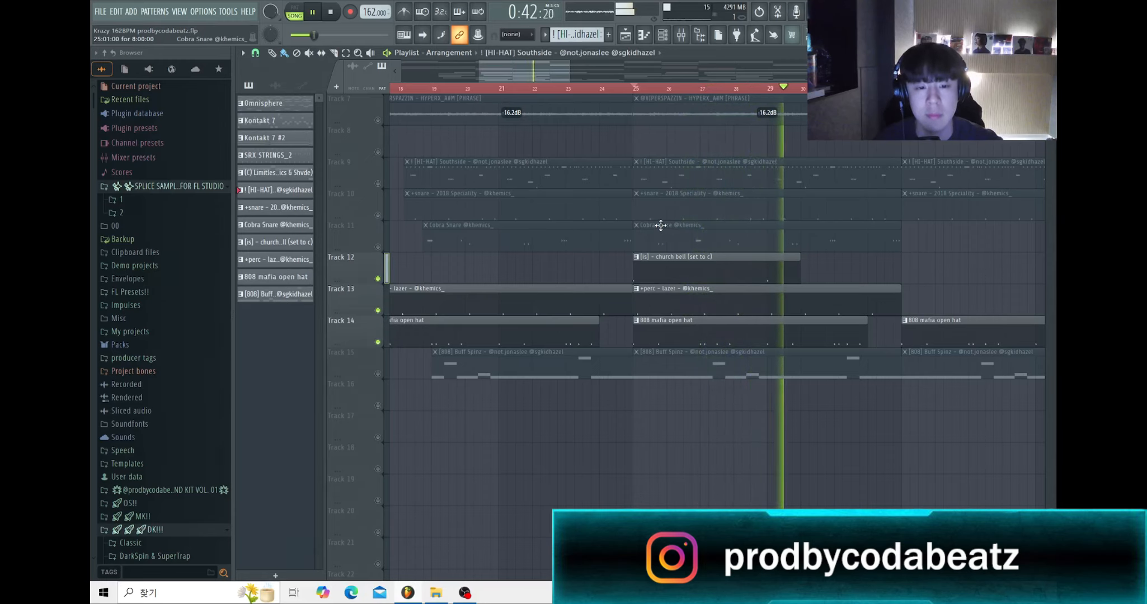
key("space")
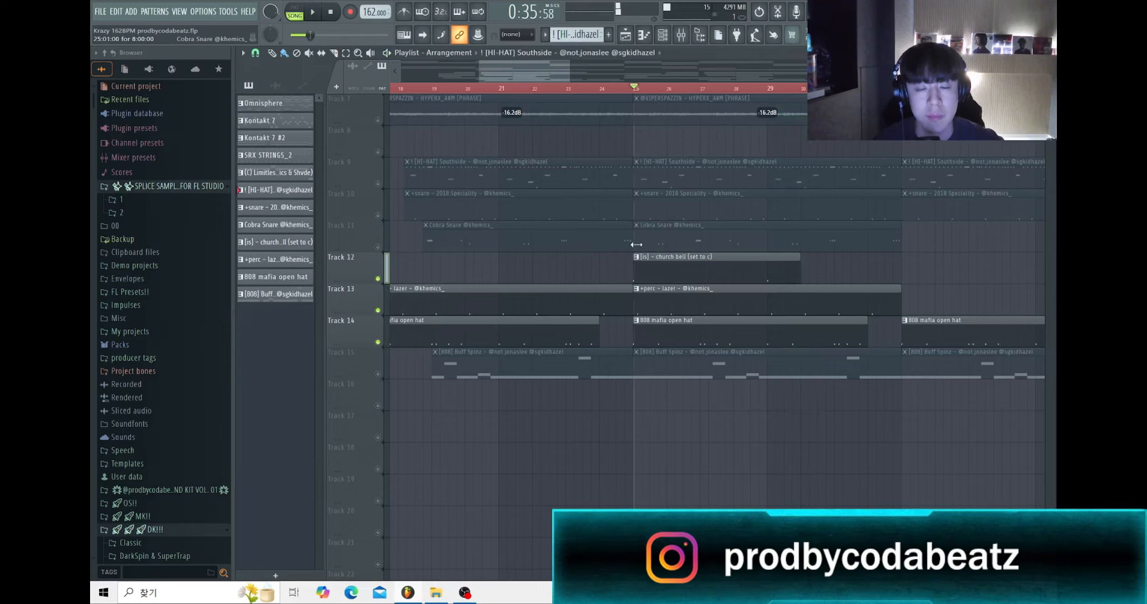
Step: Solo Track 15 with the Buff Spinz 808 clips in the playlist
scroll(636, 247, "down", 3)
scroll(634, 255, "down", 3)
scroll(591, 270, "up", 2)
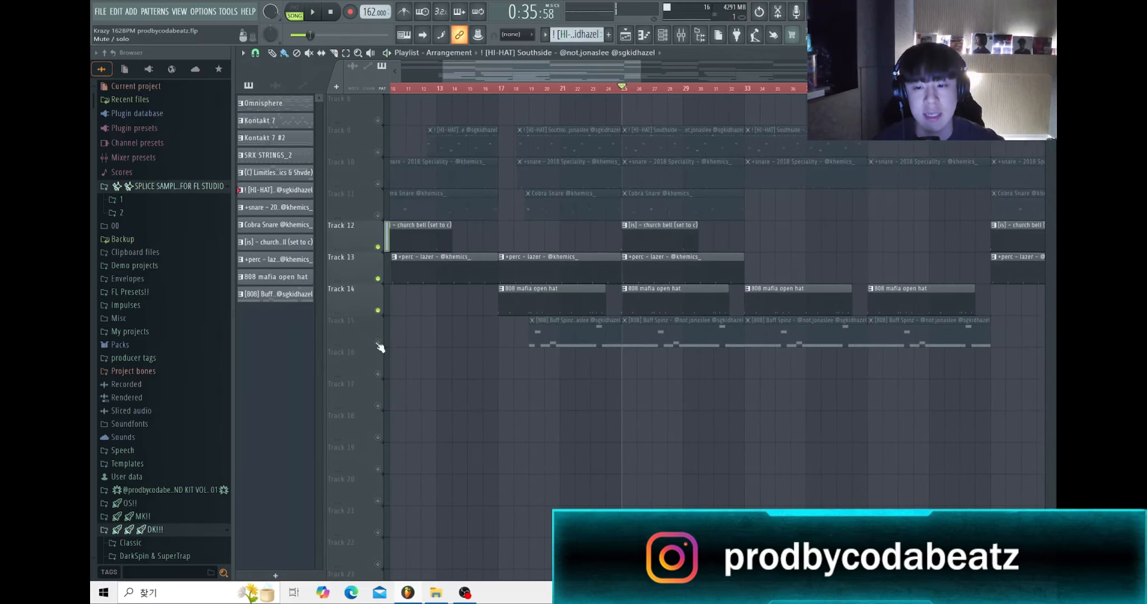
right_click(378, 342)
scroll(642, 343, "up", 4)
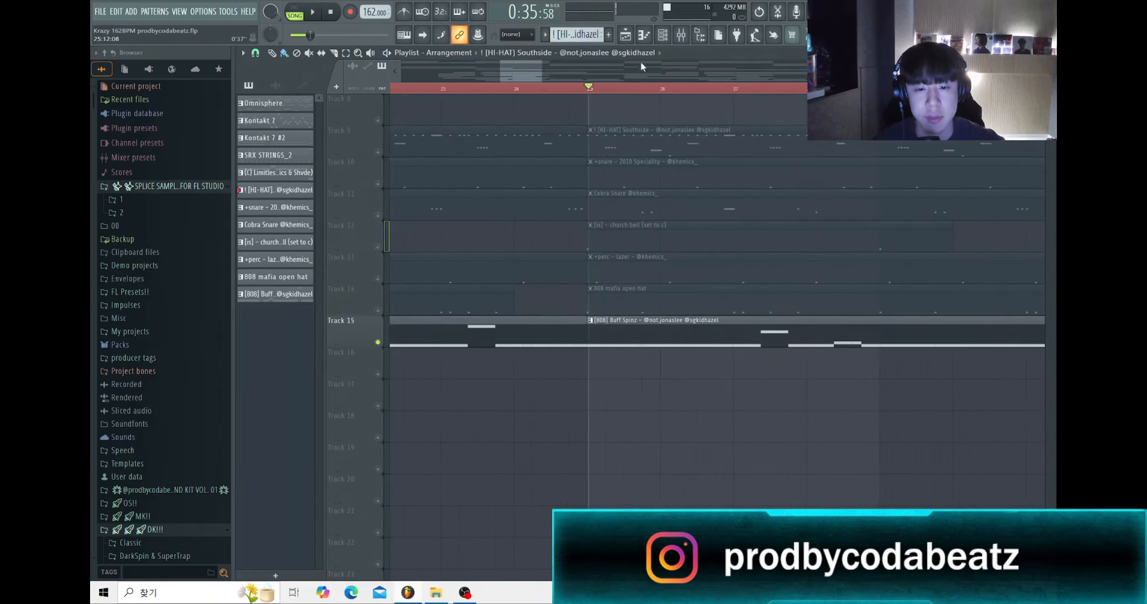
Step: Show all channels in the channel rack and open the Buff Spinz 808 channel's sampler settings
left_click(662, 40)
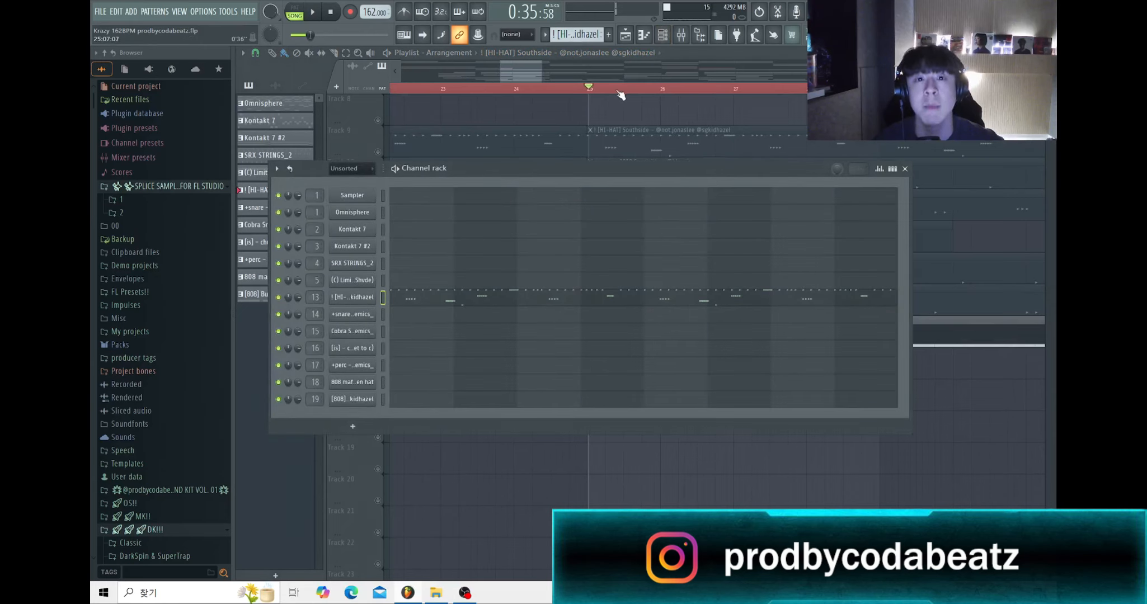
left_click(360, 169)
left_click(363, 177)
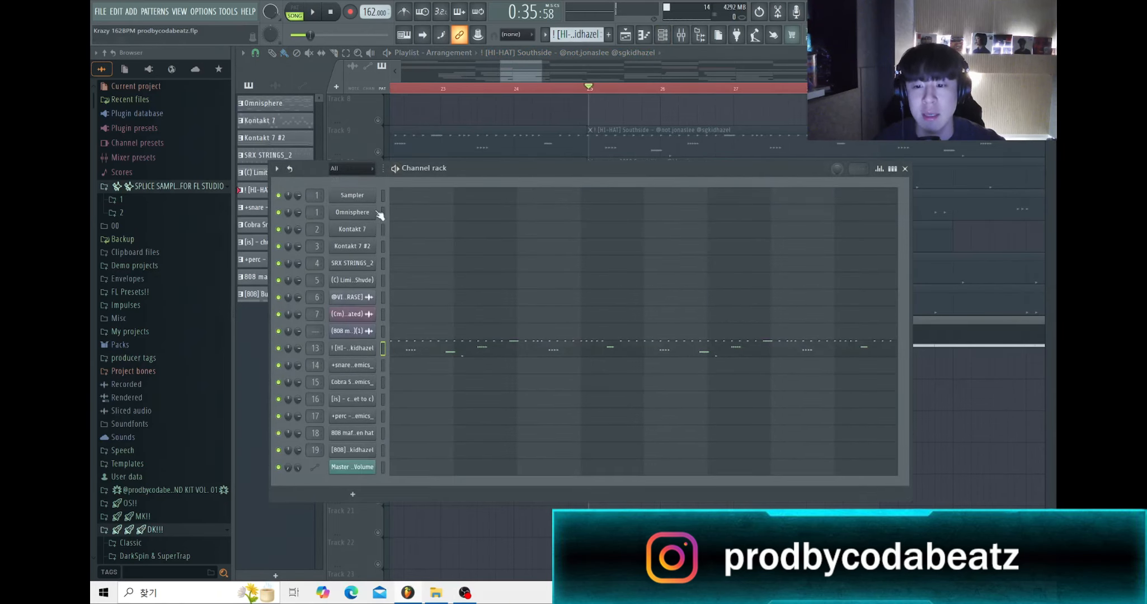
left_click(364, 450)
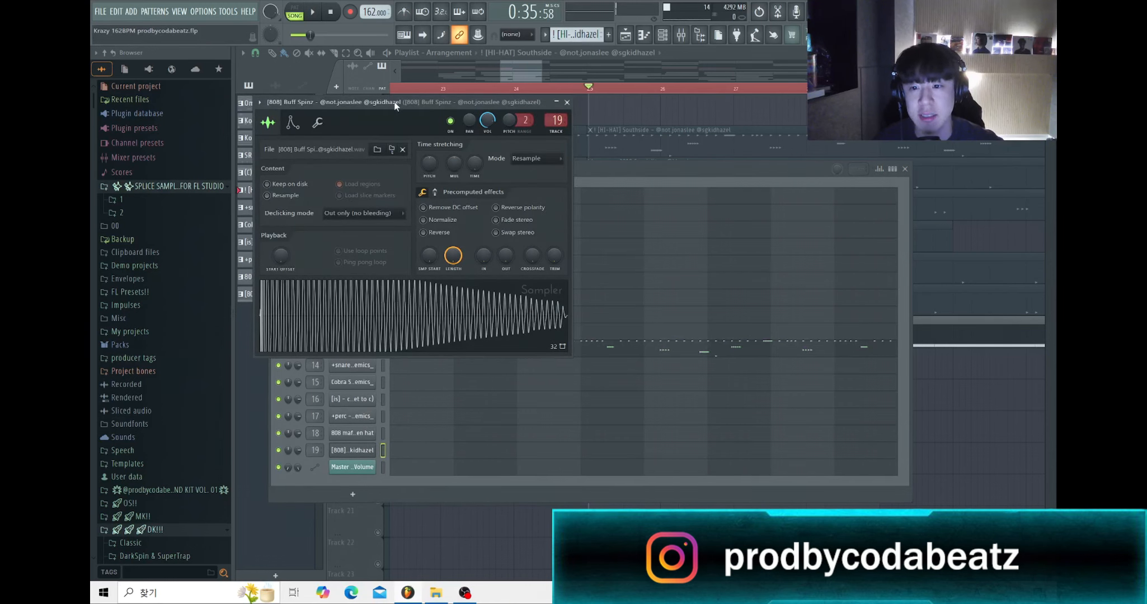
Step: Audition the Buff Spinz 808 sample, check its precomputed effects target settings, and close the sampler and channel rack
left_click(357, 320)
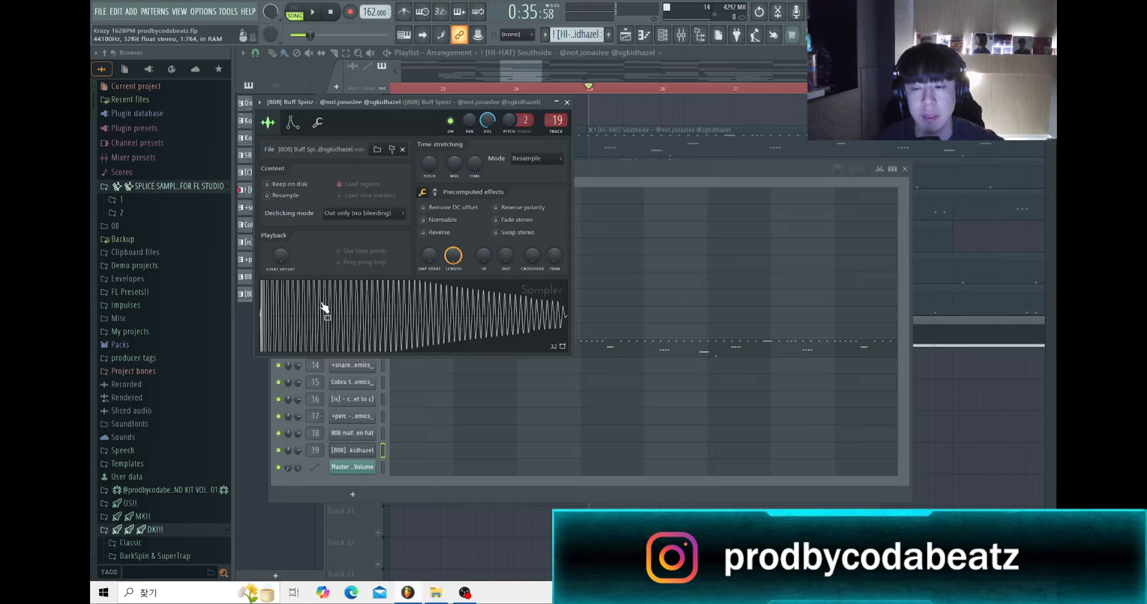
left_click(435, 193)
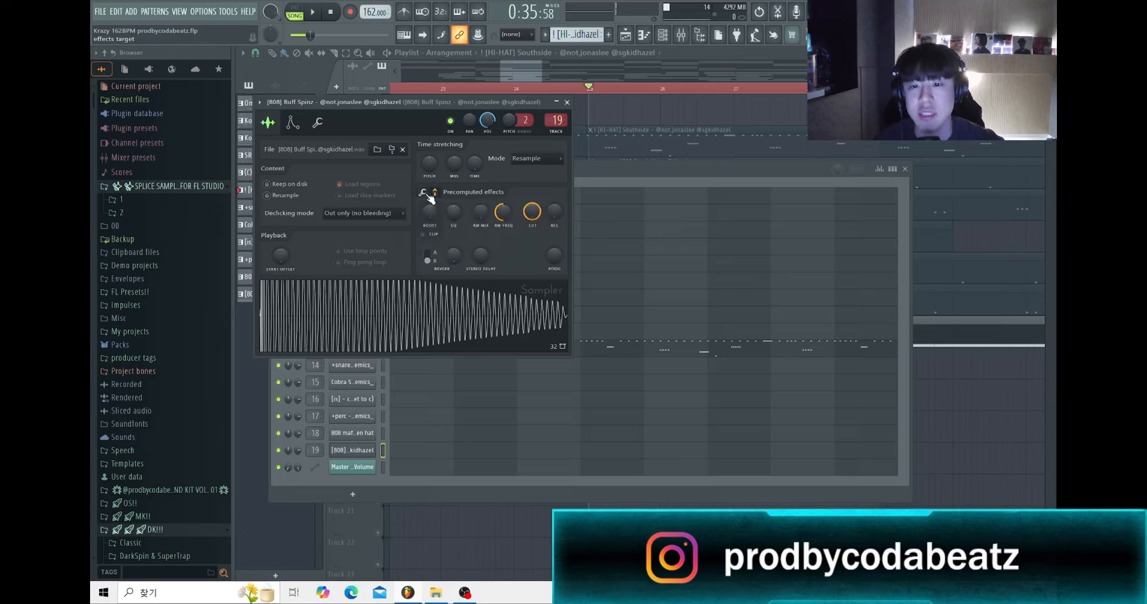
left_click(424, 194)
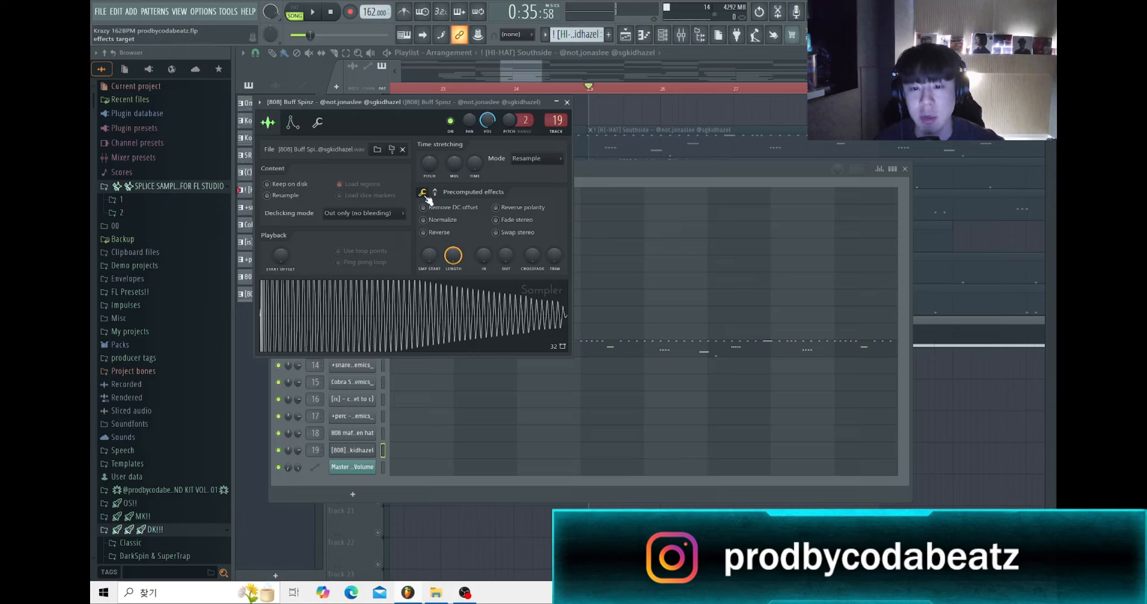
left_click(567, 103)
left_click(905, 168)
Step: Play the soloed 808 track from bar 25 while viewing its notes in the piano roll, and return to the playlist
scroll(619, 337, "down", 3)
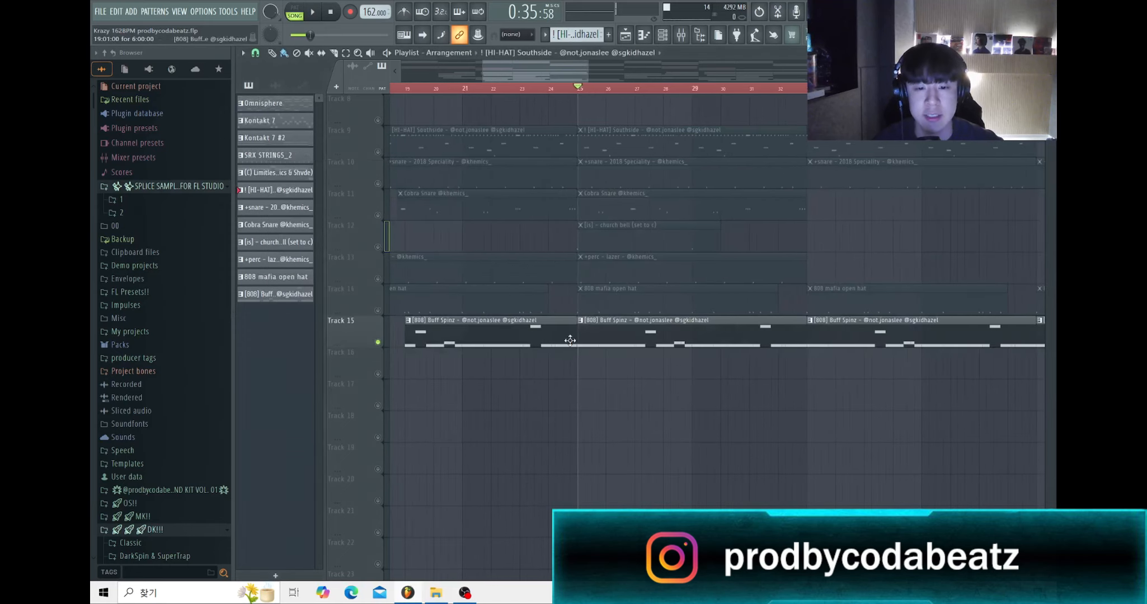
key("space")
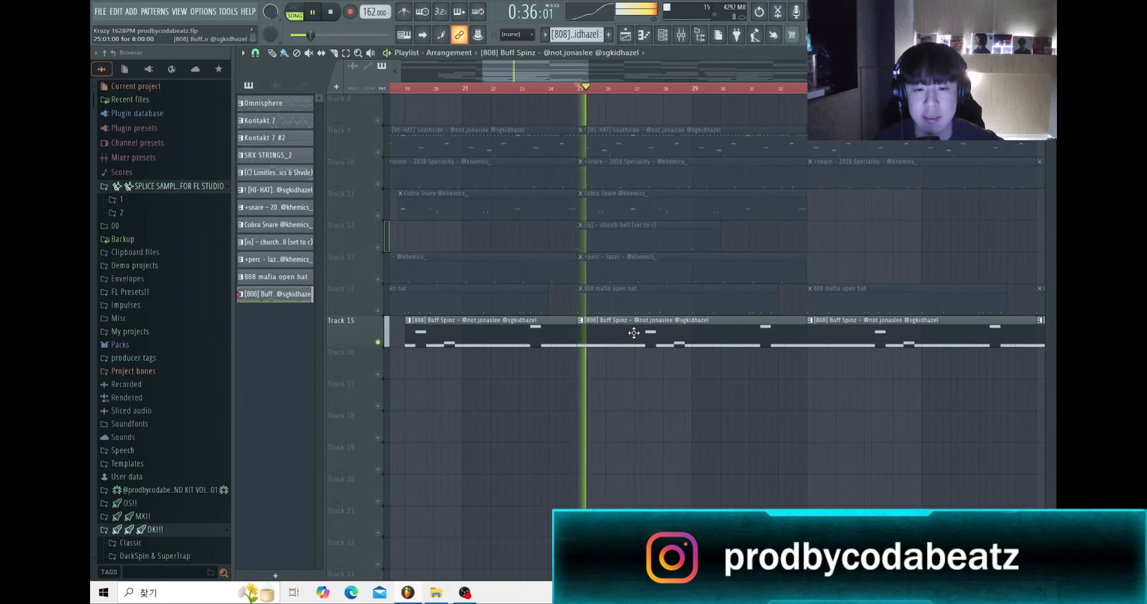
double_click(634, 333)
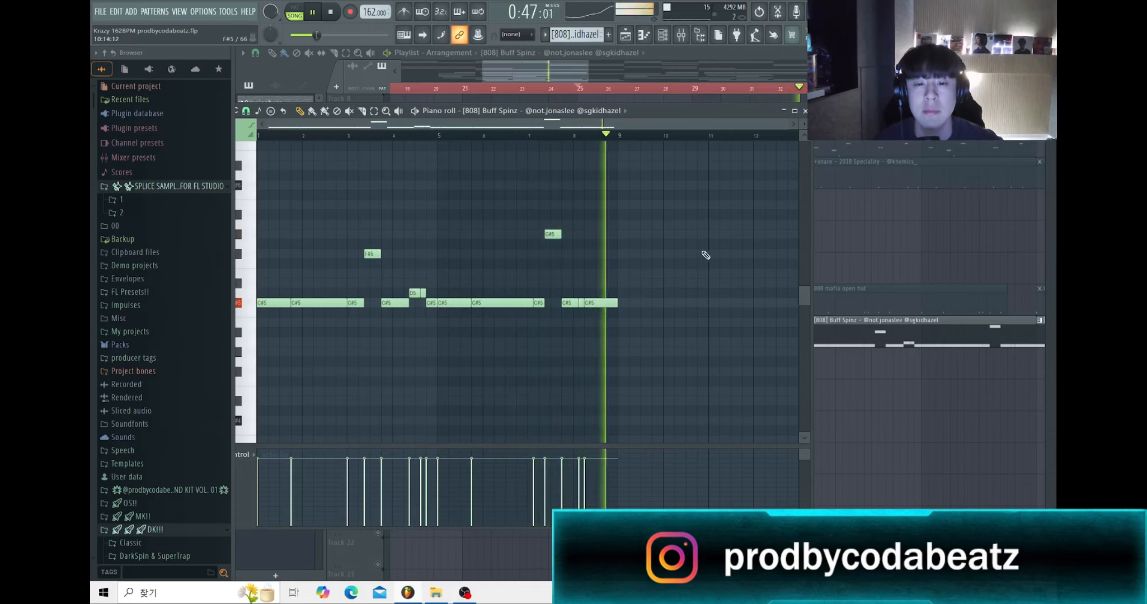
key("space")
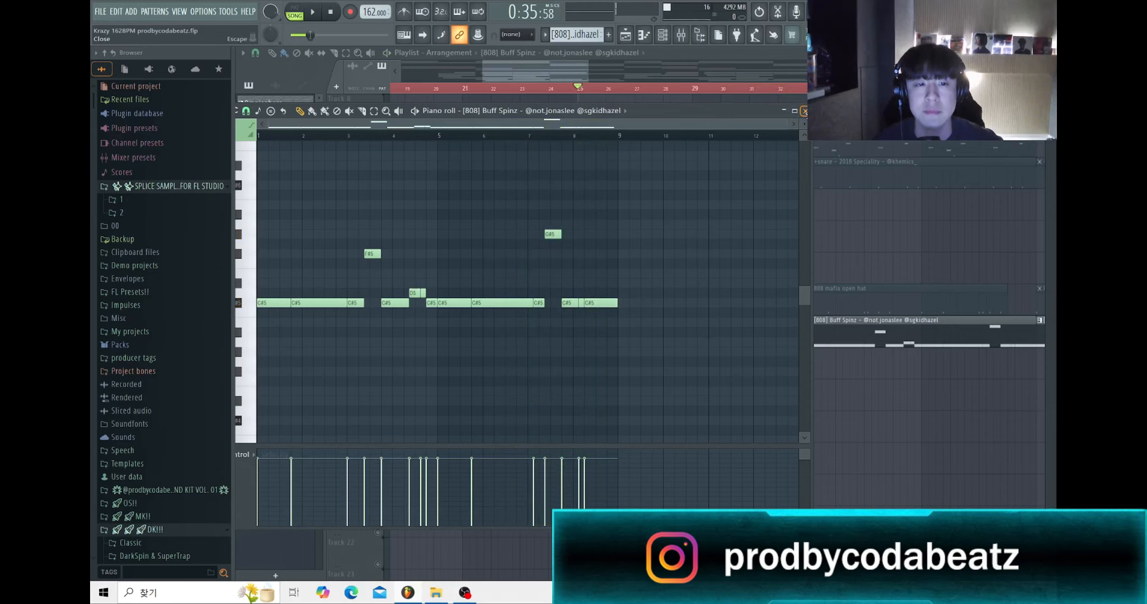
left_click(804, 111)
Step: Enable playlist Tracks 9 to 14 alongside the 808 on Track 15
scroll(593, 316, "down", 5)
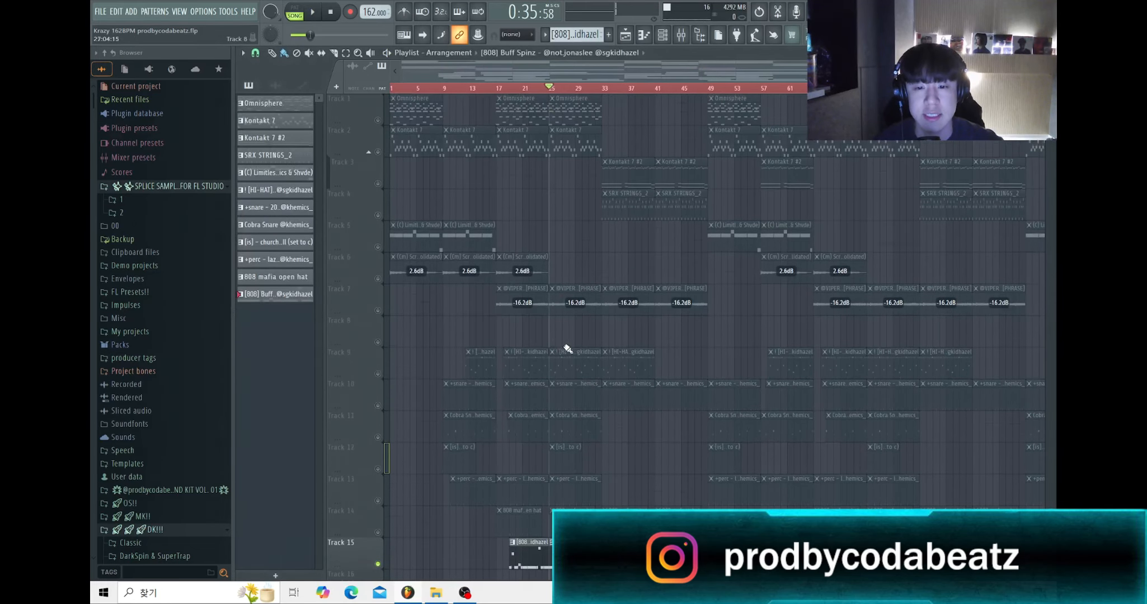
left_click_drag(379, 376, 379, 514)
left_click(379, 532)
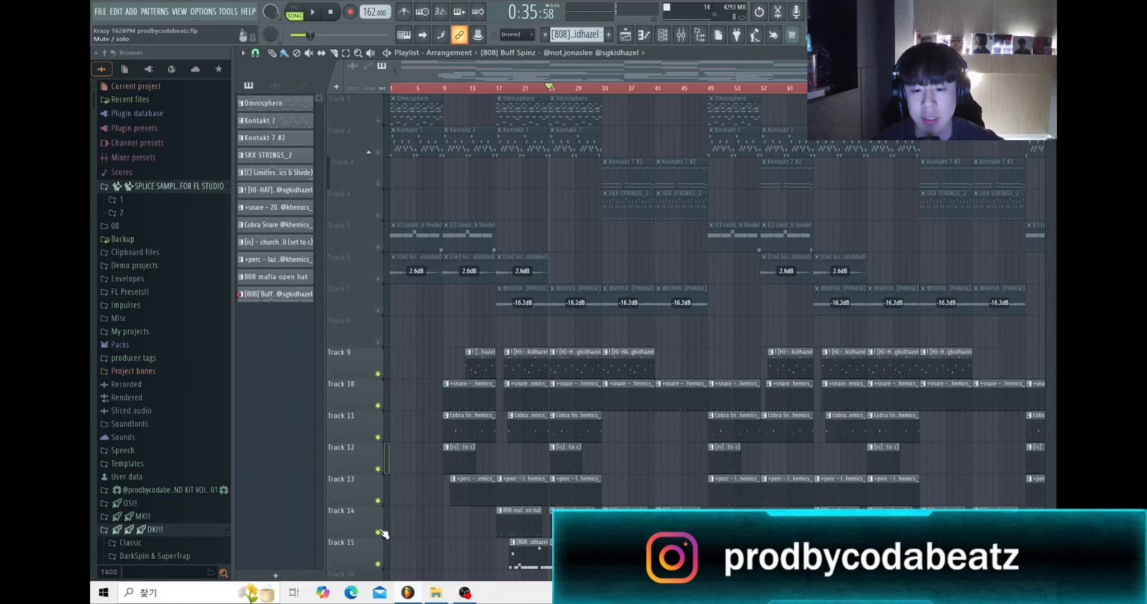
Step: Audition the full drum section with the 808 from bar 25, and stop playback
scroll(571, 358, "down", 1)
scroll(533, 379, "up", 3)
key("space")
scroll(588, 310, "down", 2)
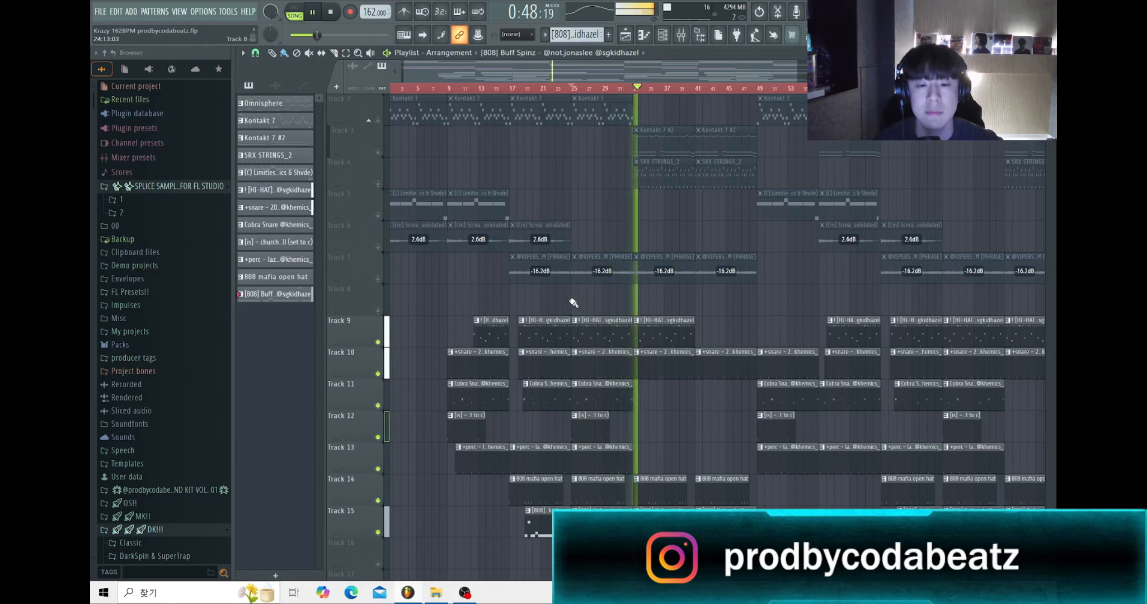
key("space")
Step: Inspect the Master track in the mixer and view its Fruity soft clipper settings, closing the plugin again
scroll(568, 295, "down", 3)
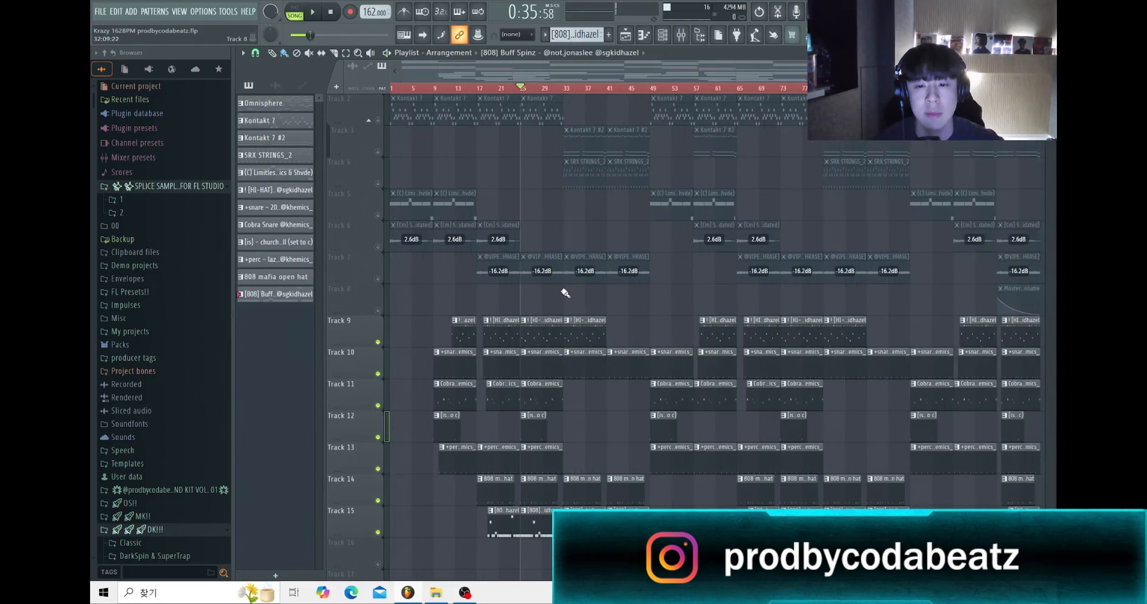
scroll(551, 294, "up", 1)
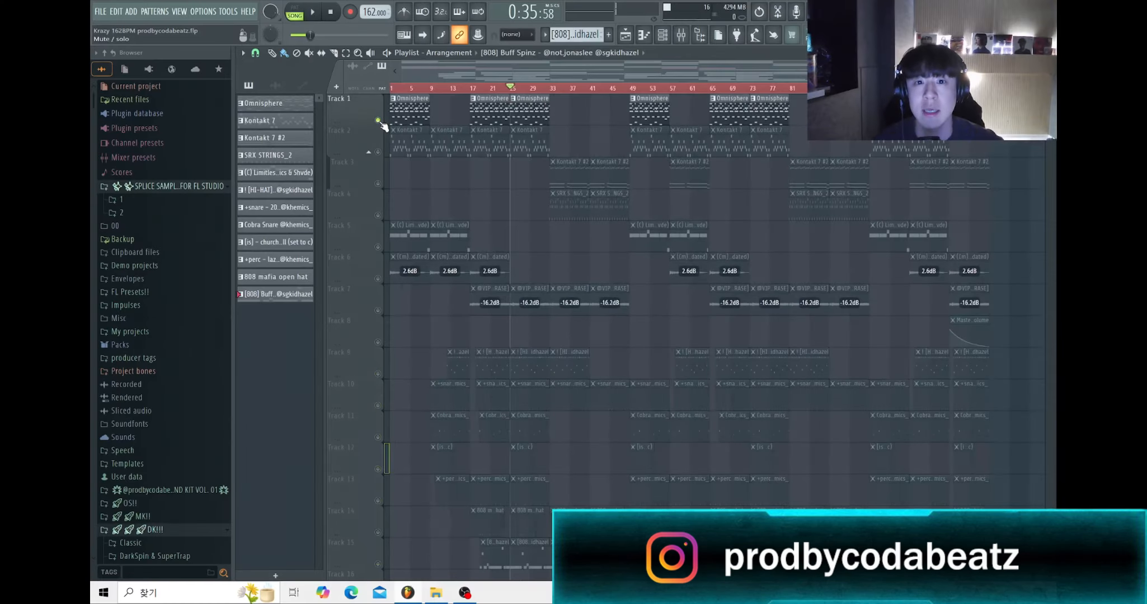
key("F9")
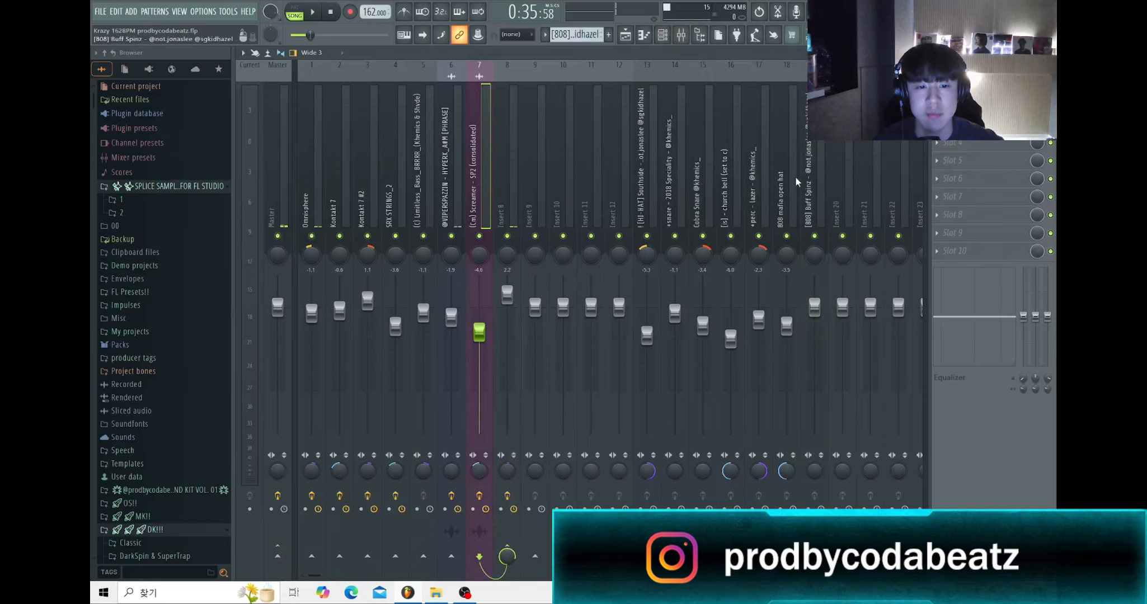
left_click_drag(812, 202, 284, 212)
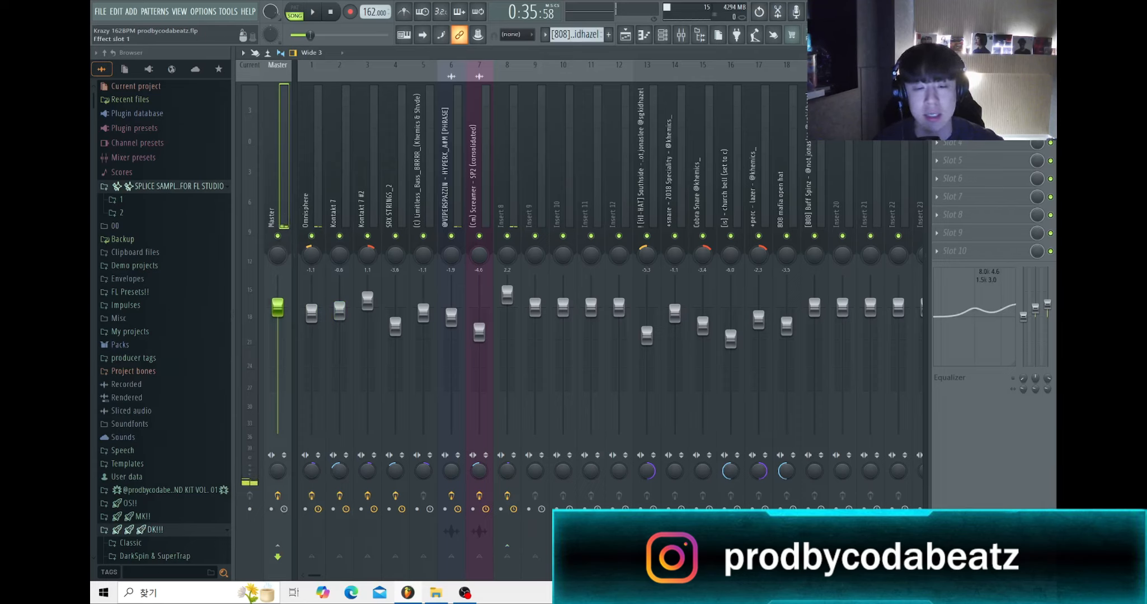
left_click(963, 88)
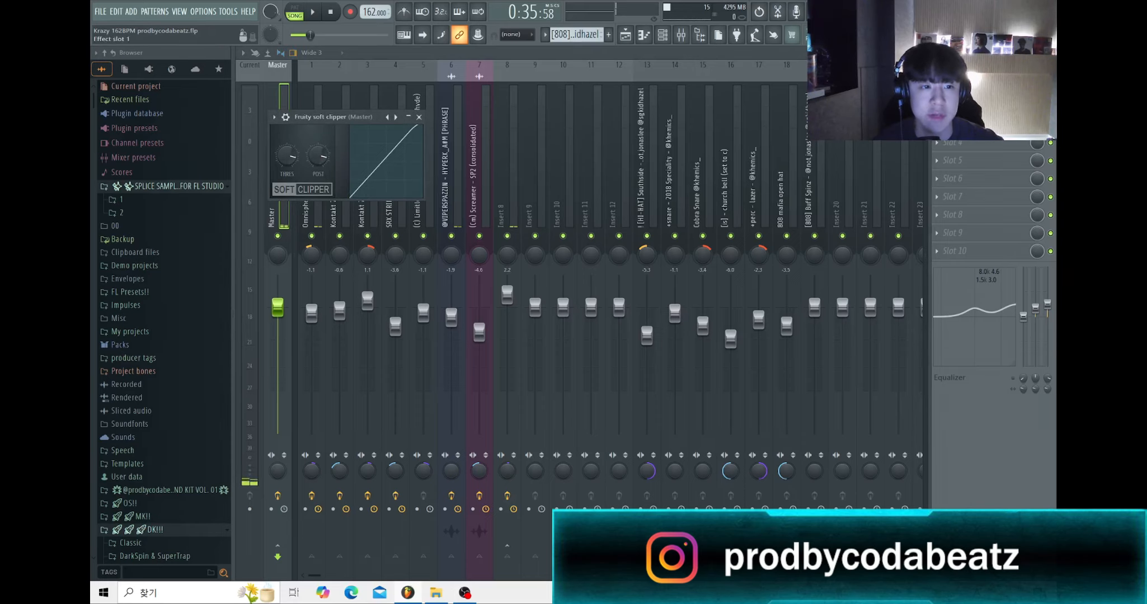
left_click(418, 117)
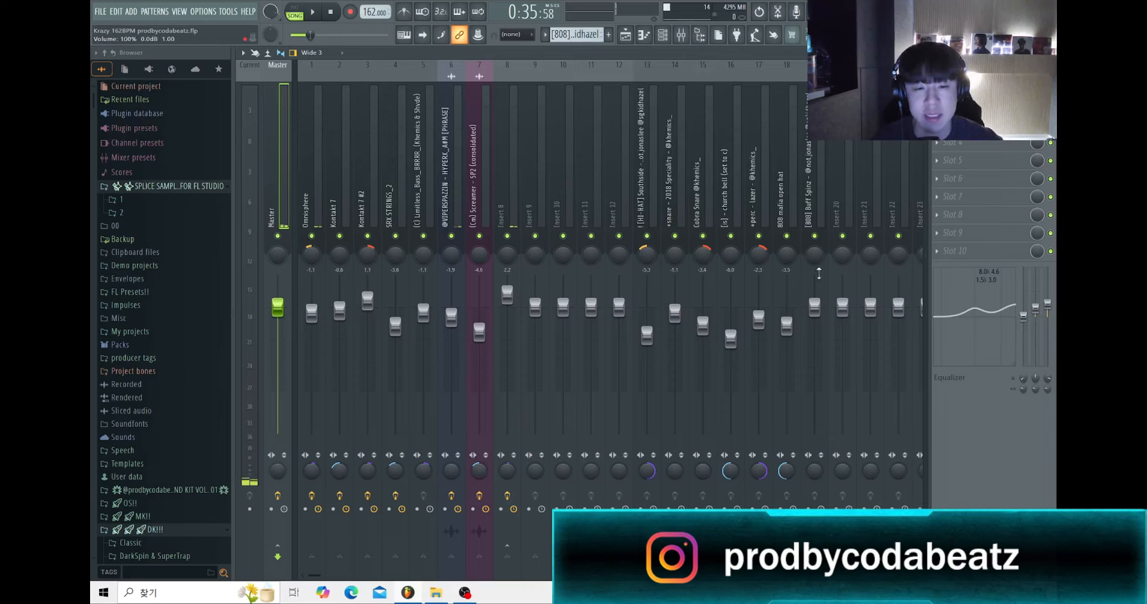
Step: Inspect the mixer tracks of the drum sounds from the Southside hi-hat to the church bell, and return to the playlist
left_click(659, 211)
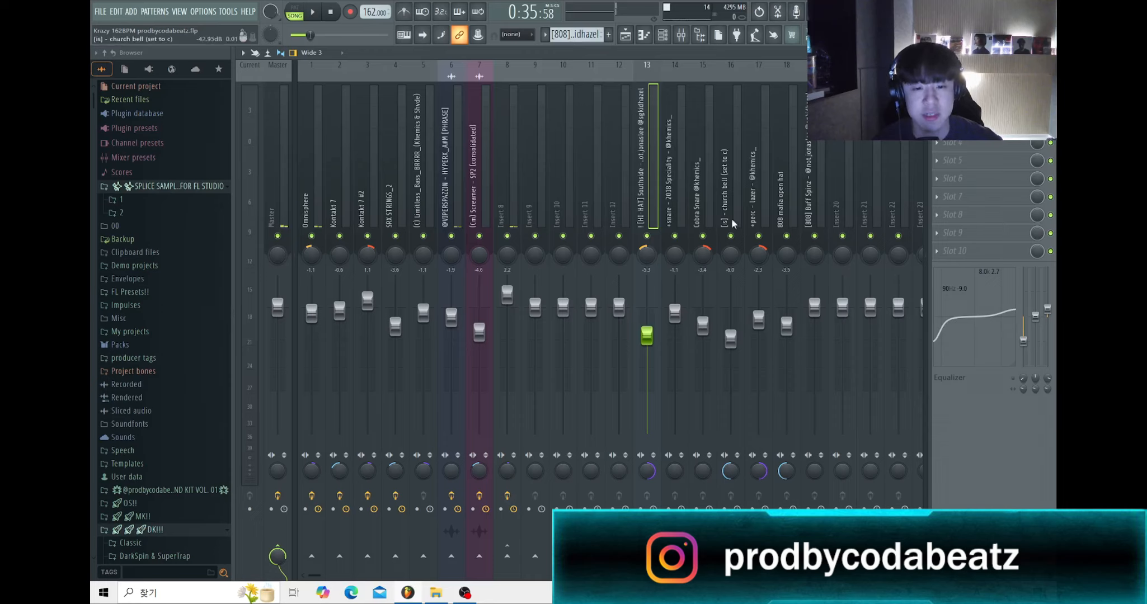
left_click_drag(697, 187, 730, 196)
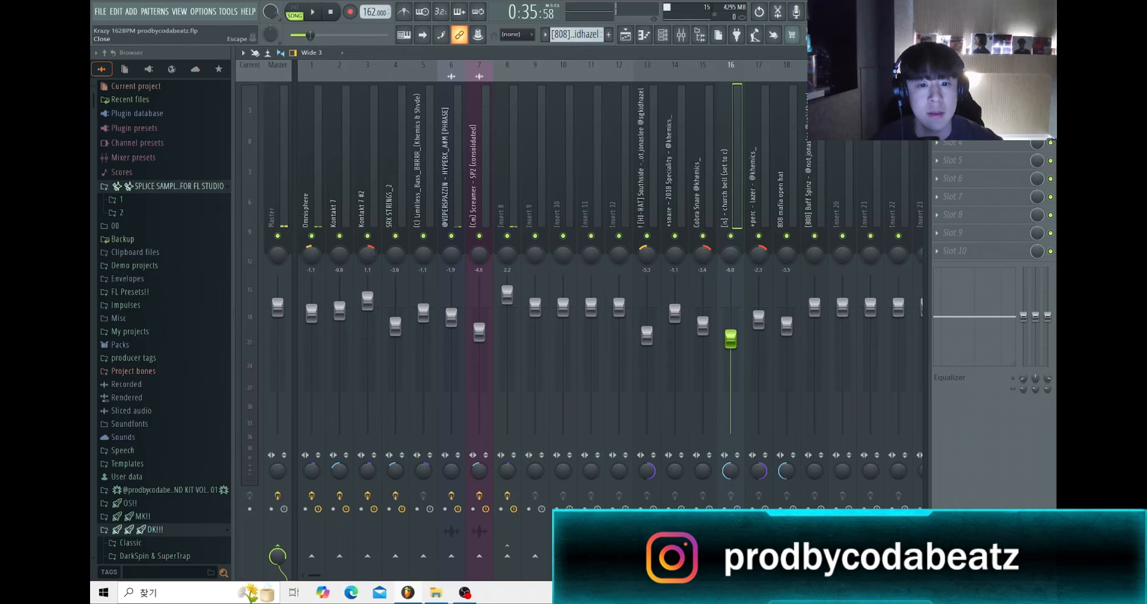
key("F5")
Step: Review the arrangement of the melody and sample clips on Tracks 1 to 7 with every track enabled
scroll(589, 251, "up", 3)
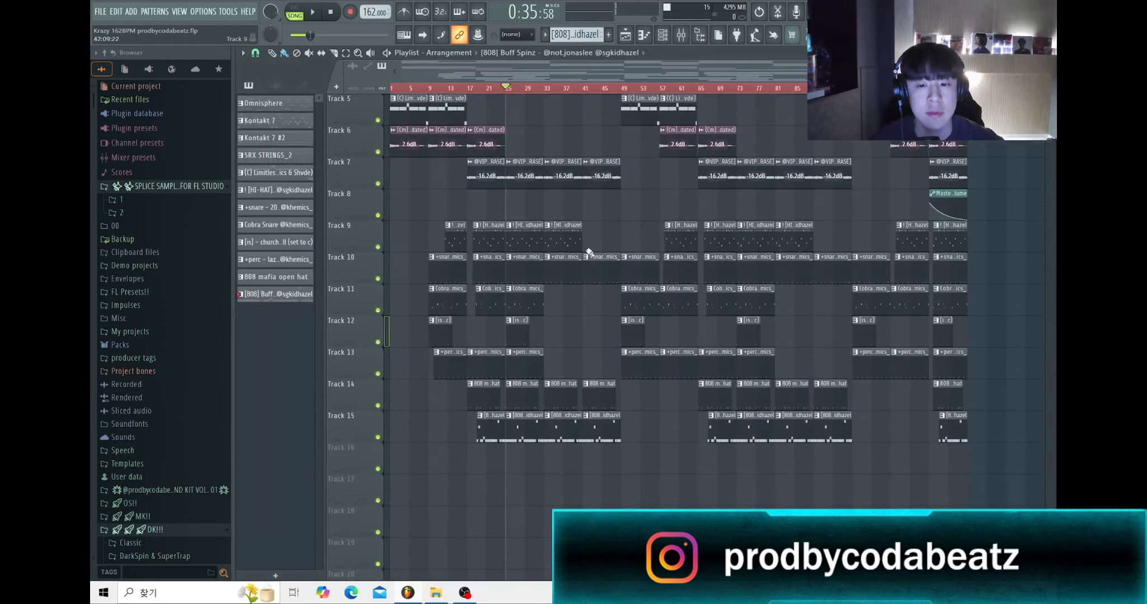
scroll(475, 278, "down", 2)
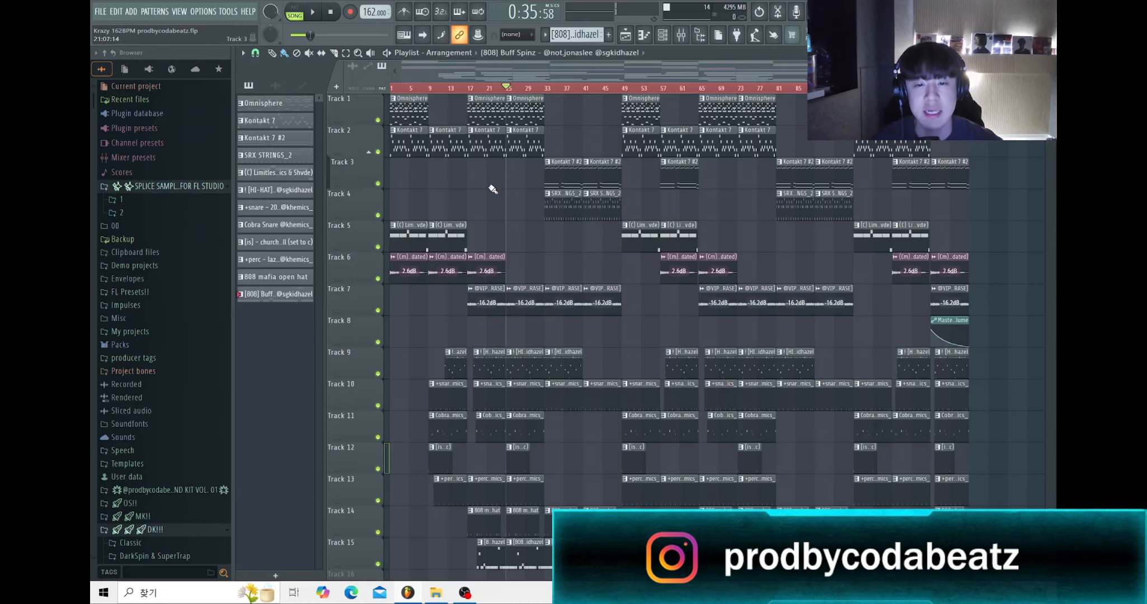
scroll(509, 190, "up", 5)
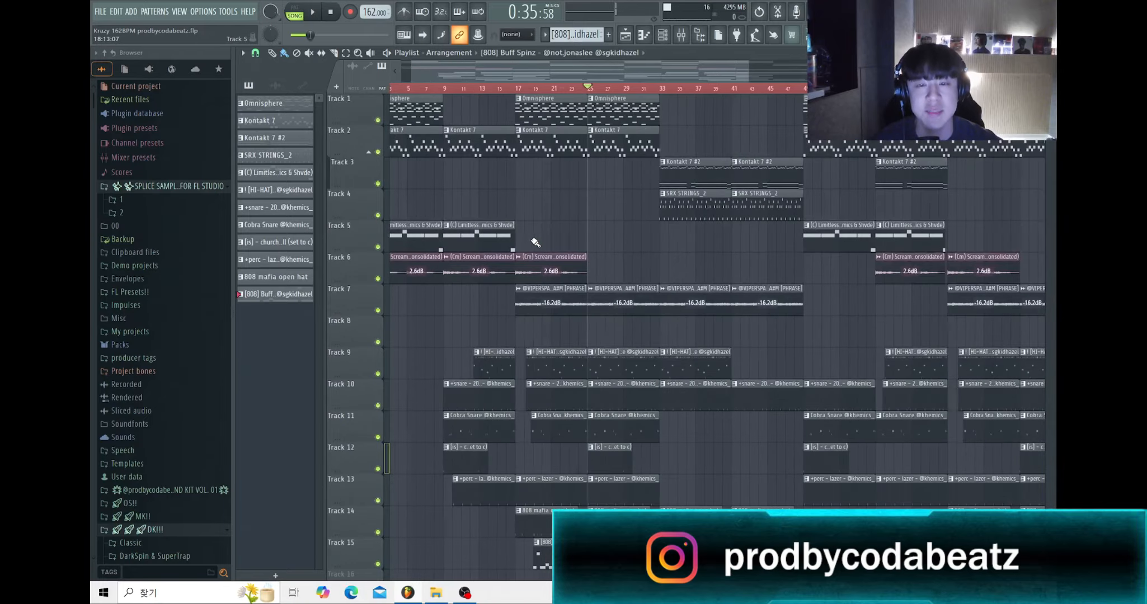
scroll(533, 245, "down", 3)
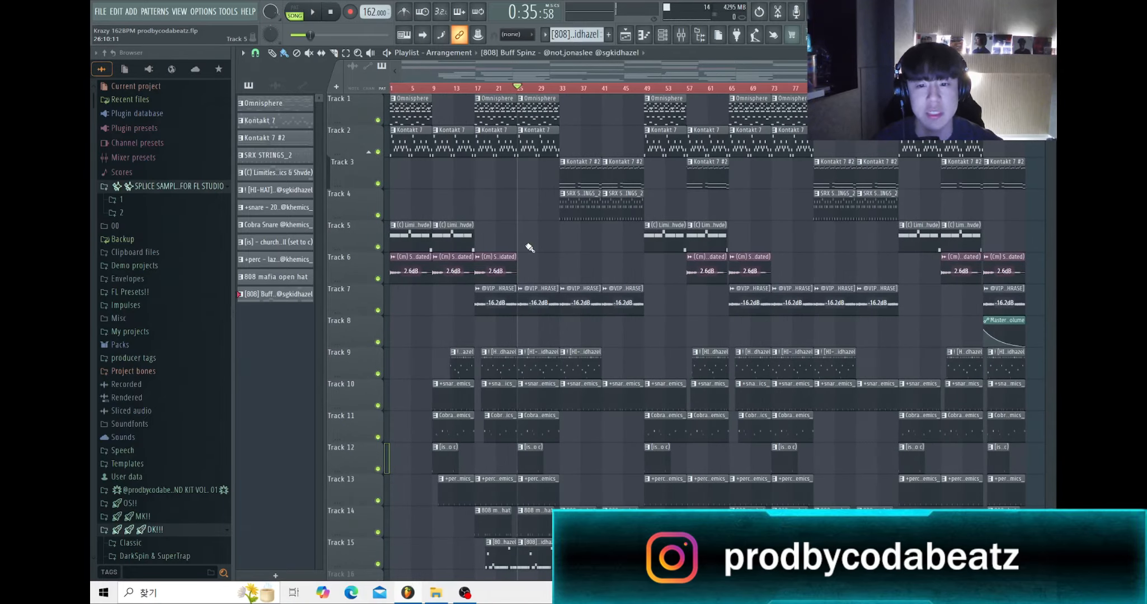
scroll(455, 273, "up", 4)
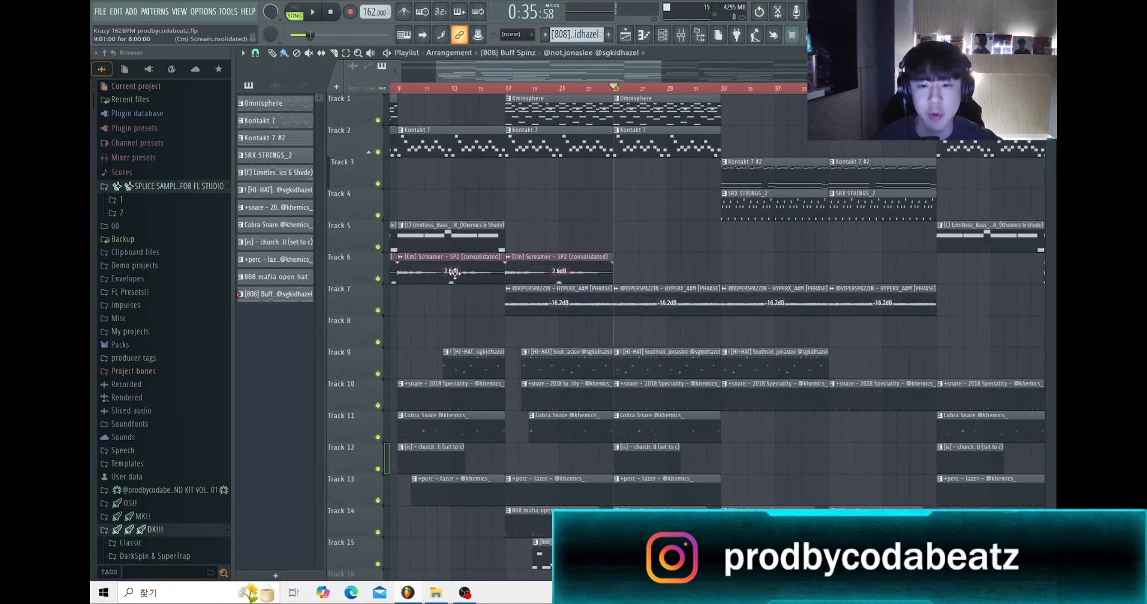
scroll(455, 272, "down", 4)
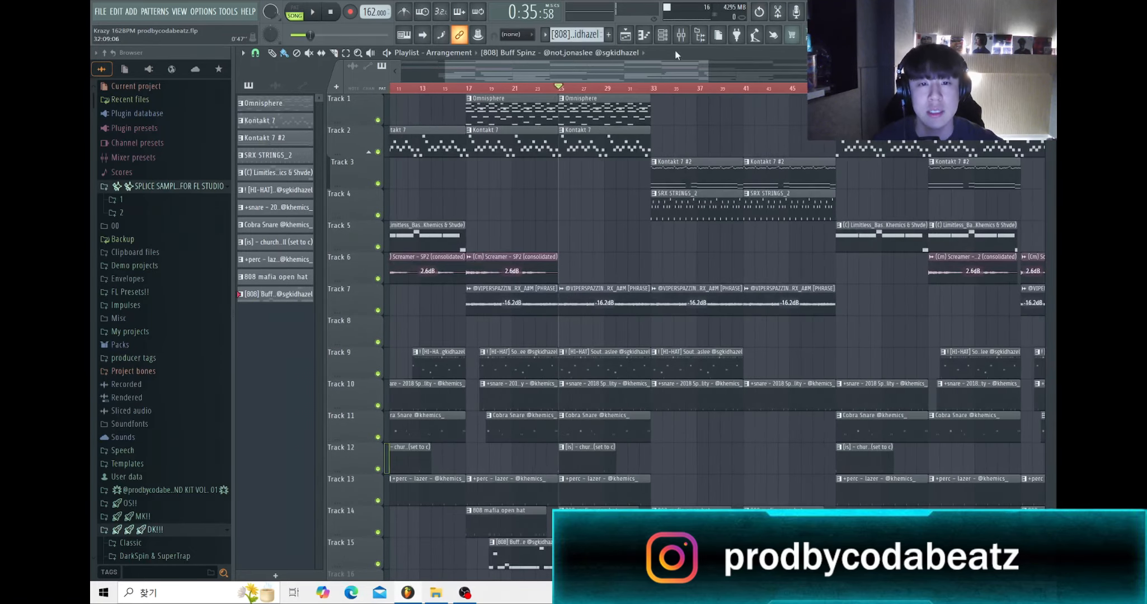
Step: View the Kontakt 7 and Omnisphere tracks in the mixer, and return to the playlist
left_click(683, 39)
left_click(342, 215)
left_click(318, 215)
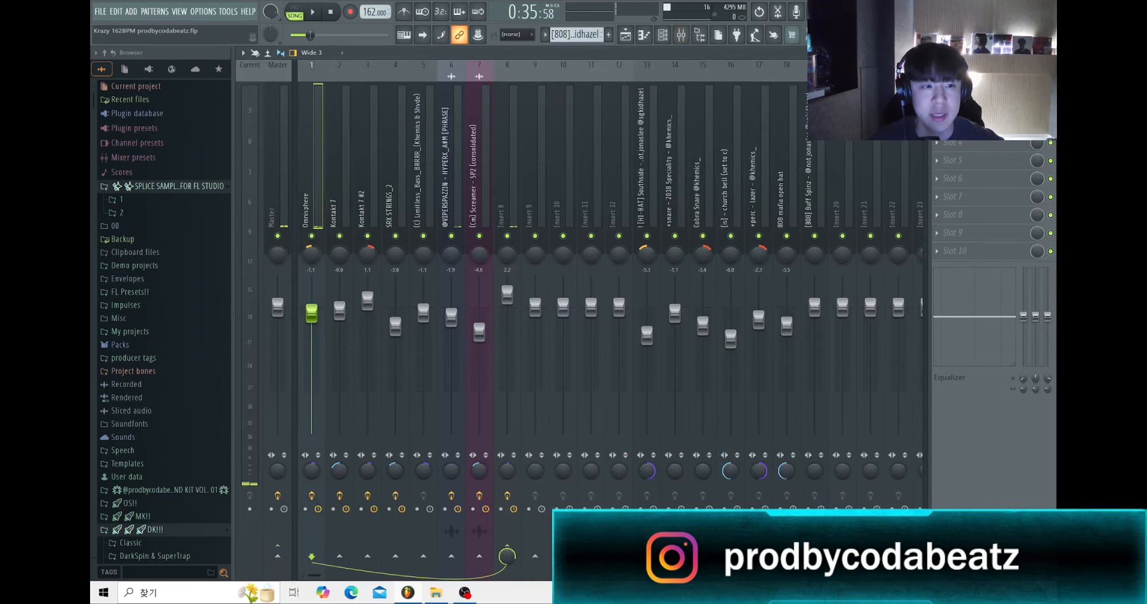
key("Escape")
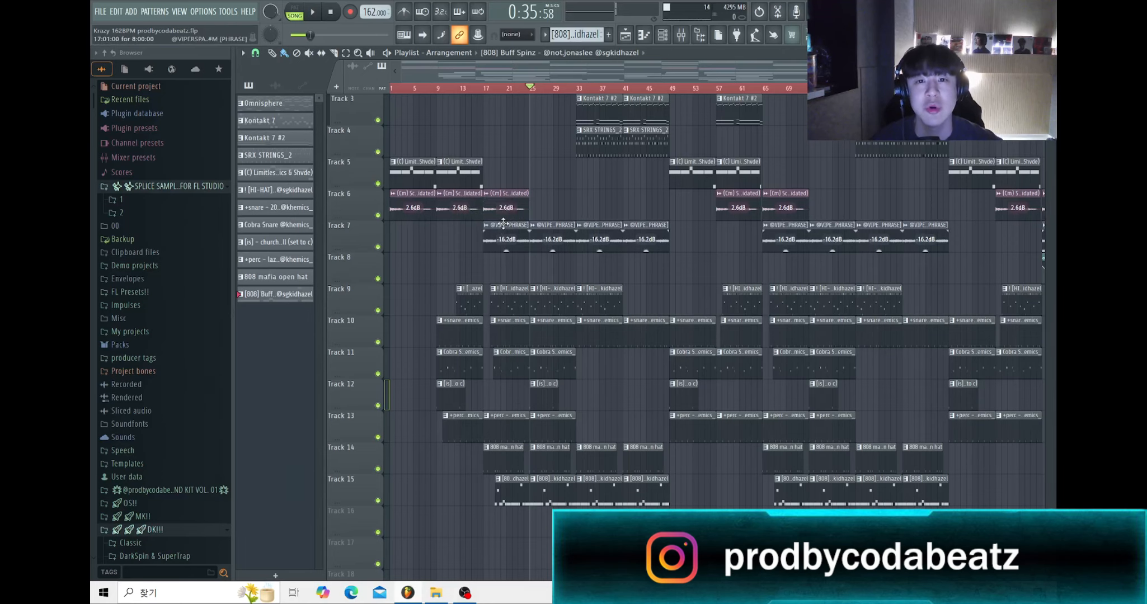
Step: Examine how the Viperspazzin sample, drum and 808 clips on Tracks 7 to 15 are arranged around bars 17 to 33
scroll(474, 241, "up", 3, "ctrl")
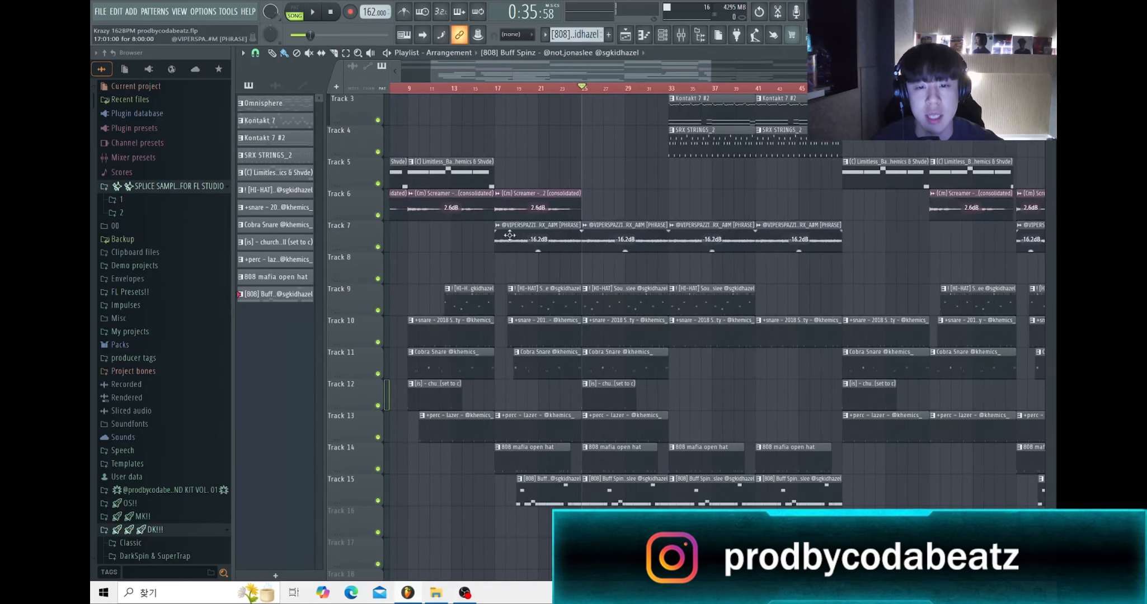
scroll(565, 218, "down", 4, "ctrl")
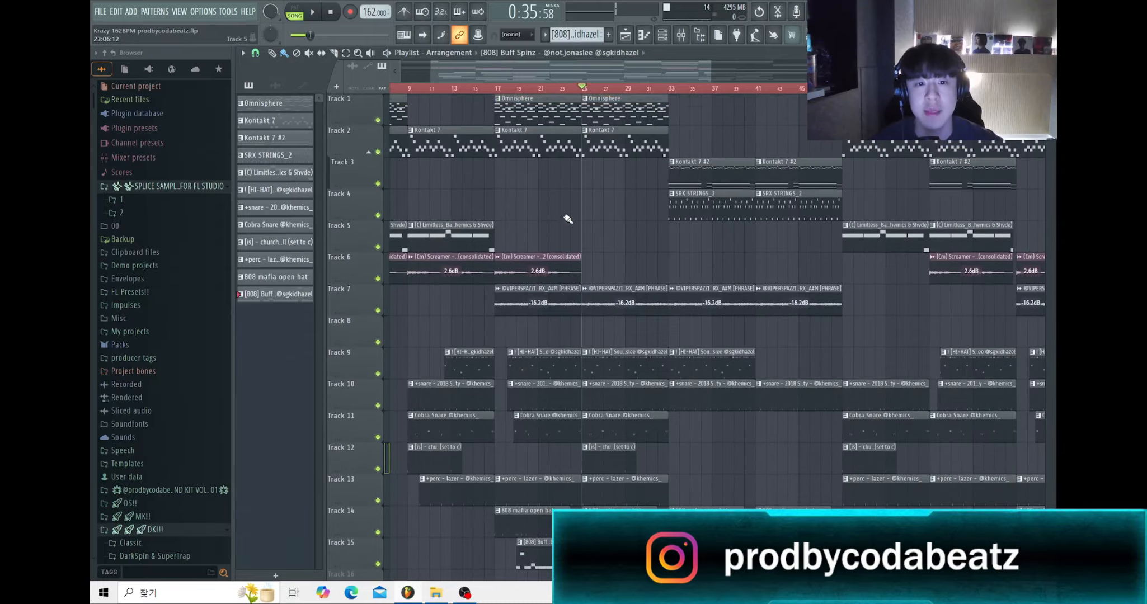
scroll(700, 239, "down", 1)
scroll(559, 263, "down", 3)
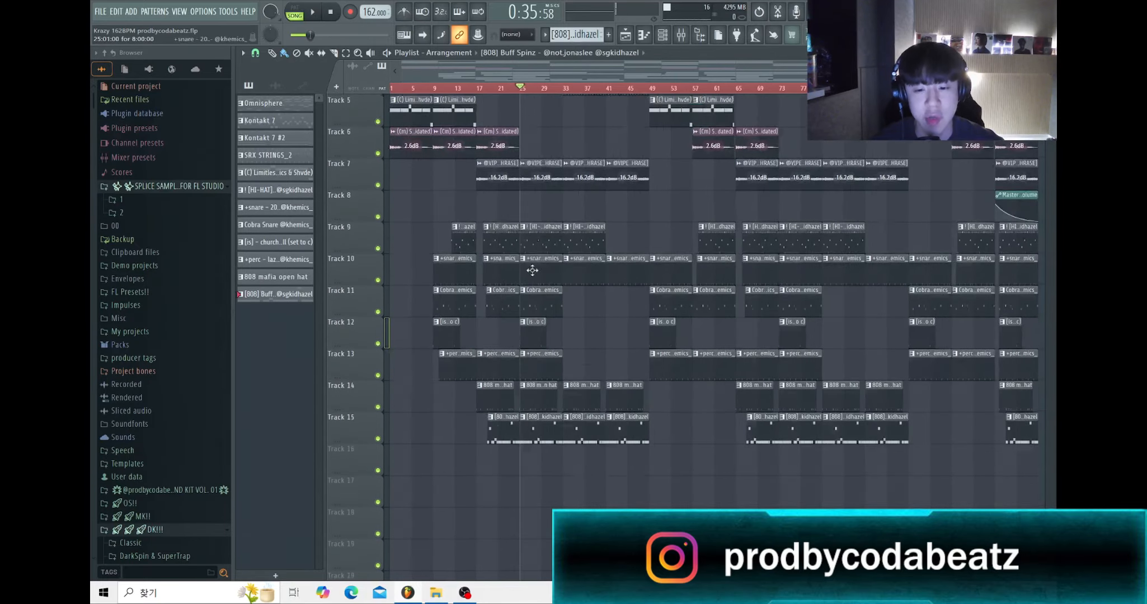
scroll(501, 286, "up", 4, "ctrl")
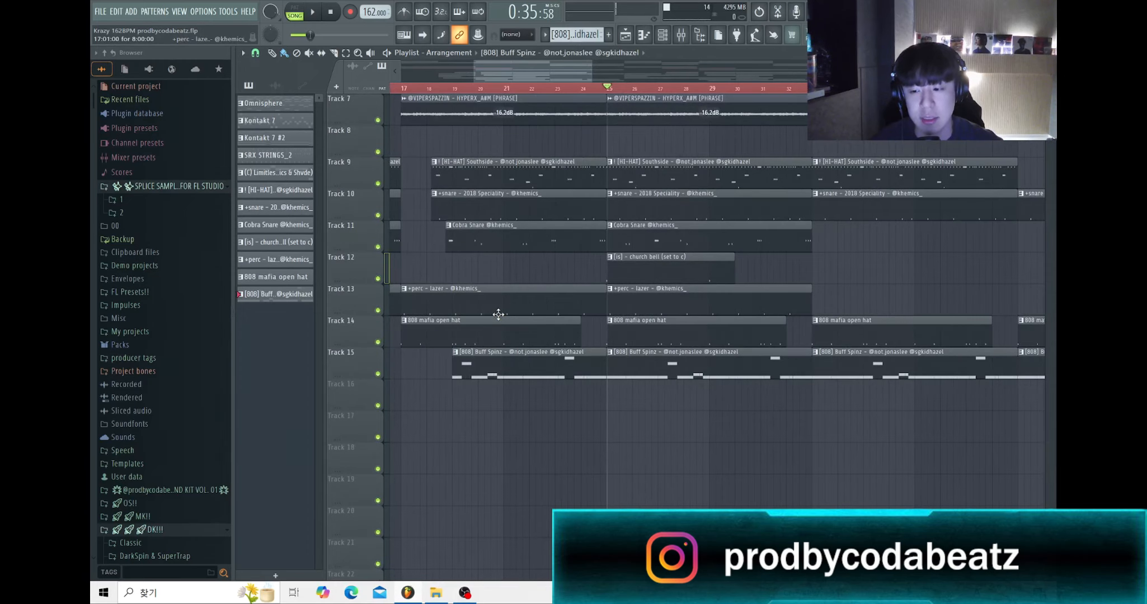
scroll(499, 311, "down", 2, "ctrl")
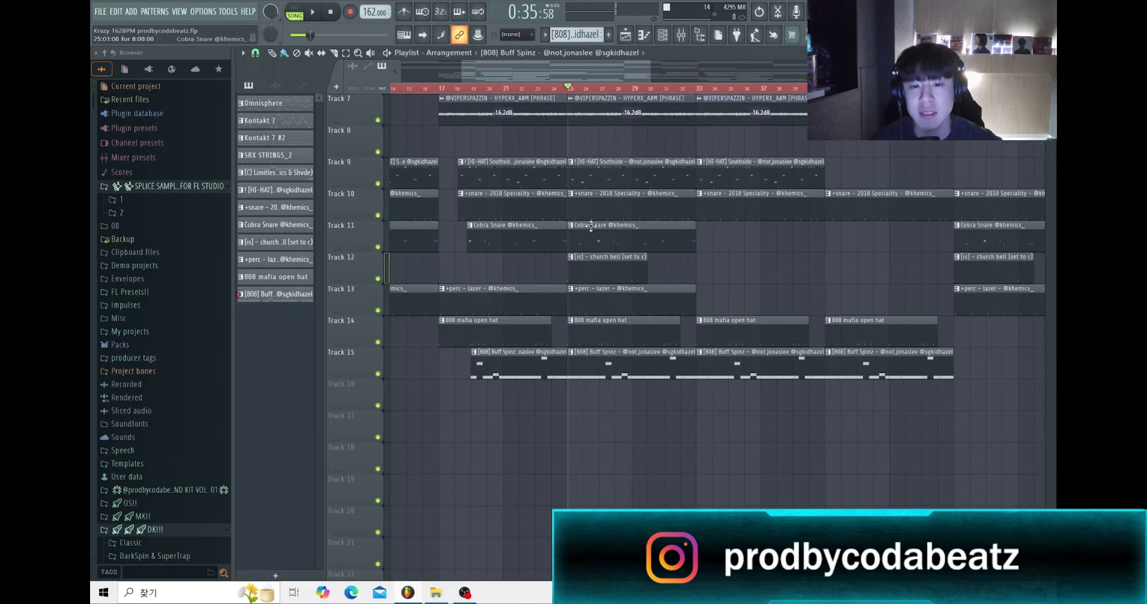
scroll(538, 262, "up", 3)
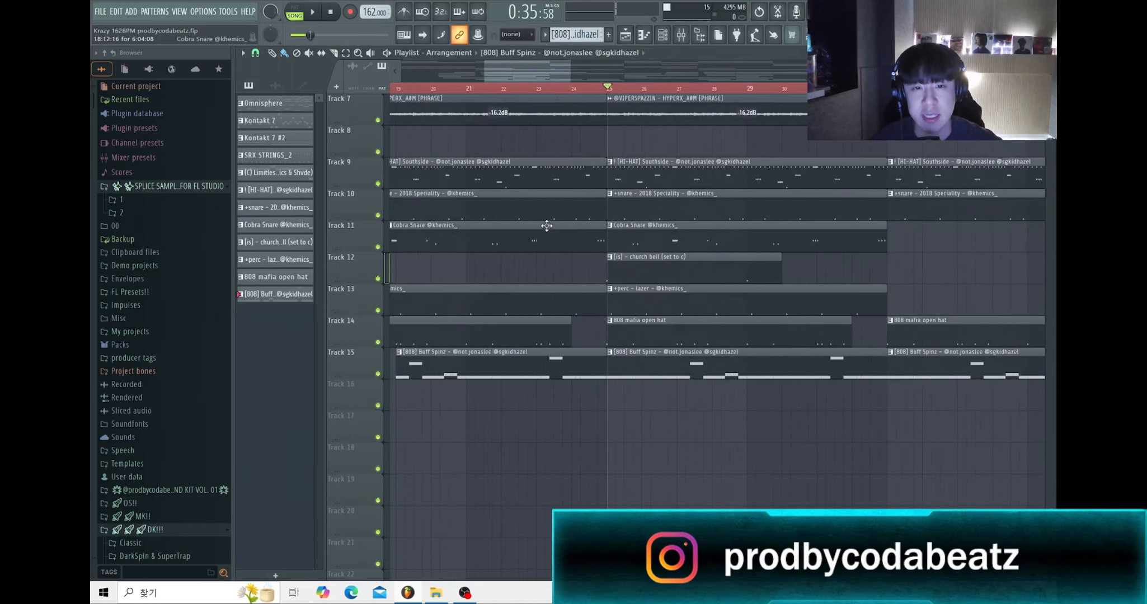
scroll(578, 252, "up", 2)
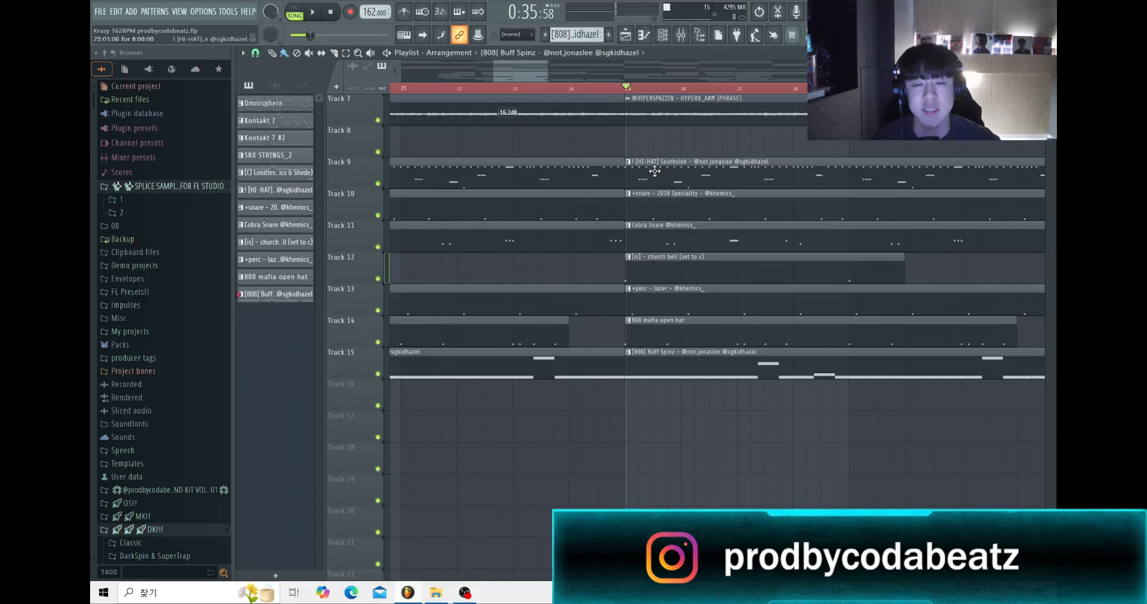
scroll(655, 170, "down", 2)
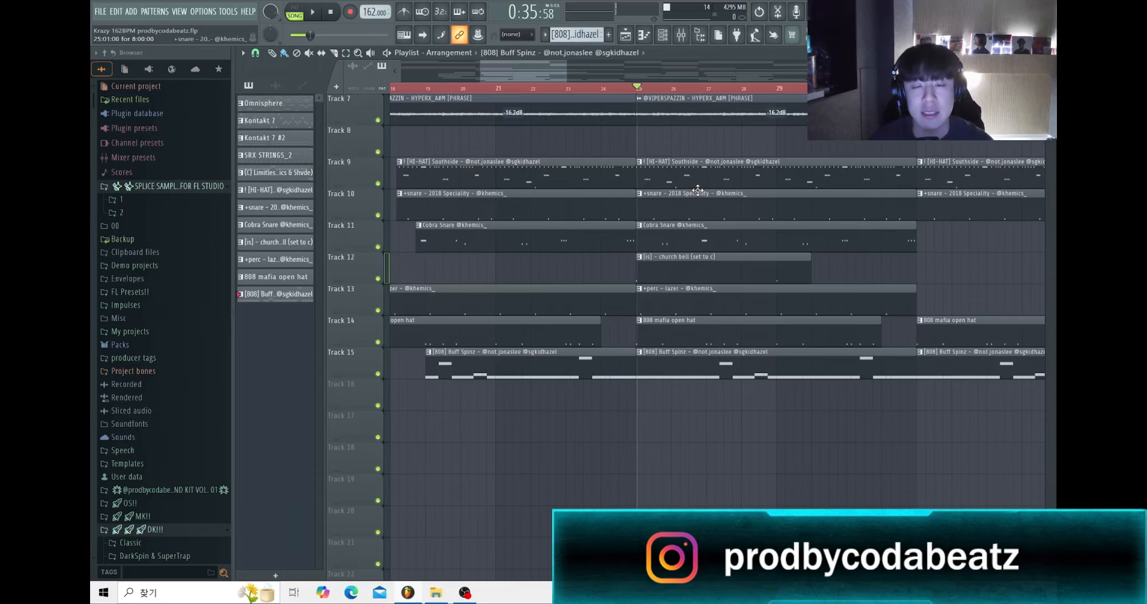
scroll(789, 355, "down", 2)
scroll(789, 355, "up", 6)
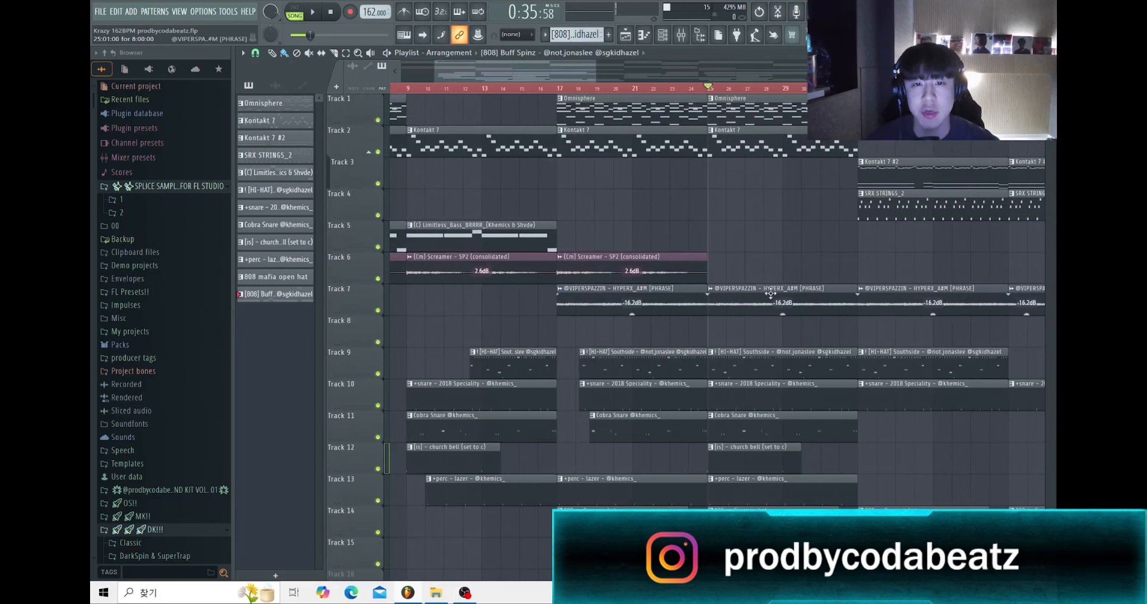
scroll(774, 283, "up", 1)
scroll(772, 282, "down", 2)
scroll(776, 282, "down", 1)
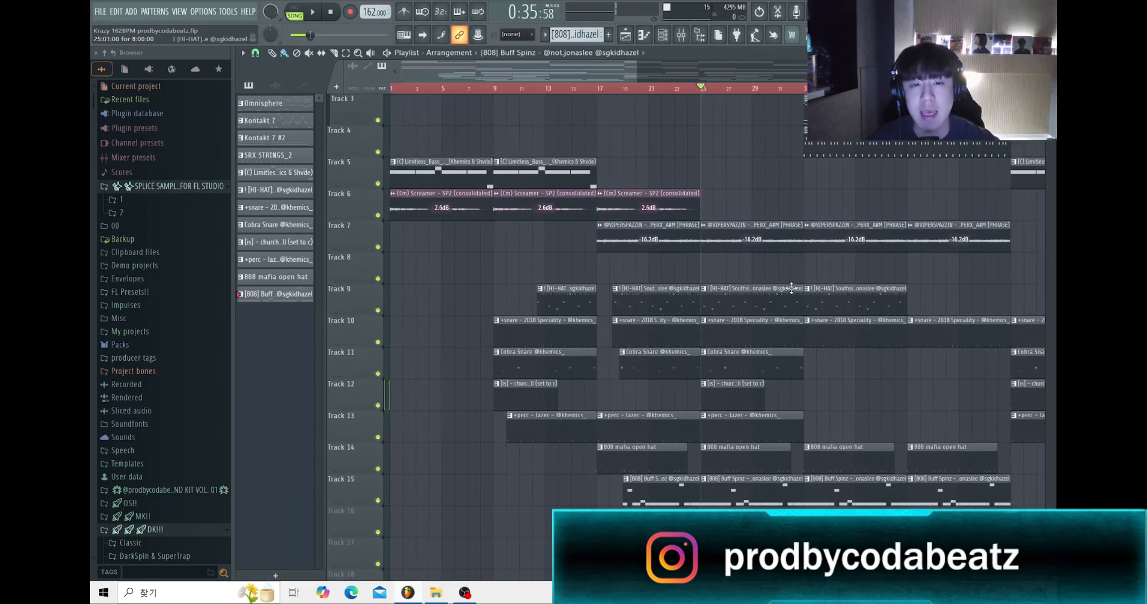